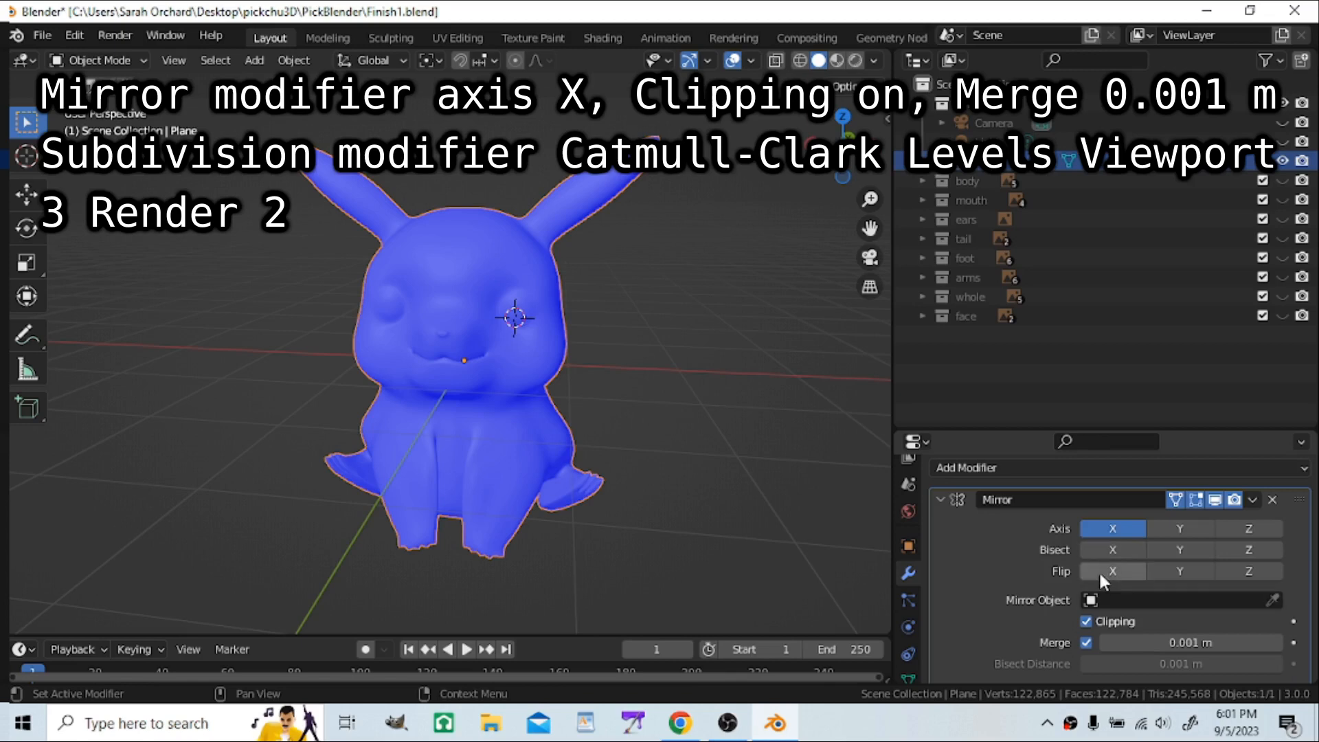
Step: Apply the Mirror modifier and the Subdivision modifier to the Pikachu mesh
scroll(1105, 612, "down", 5)
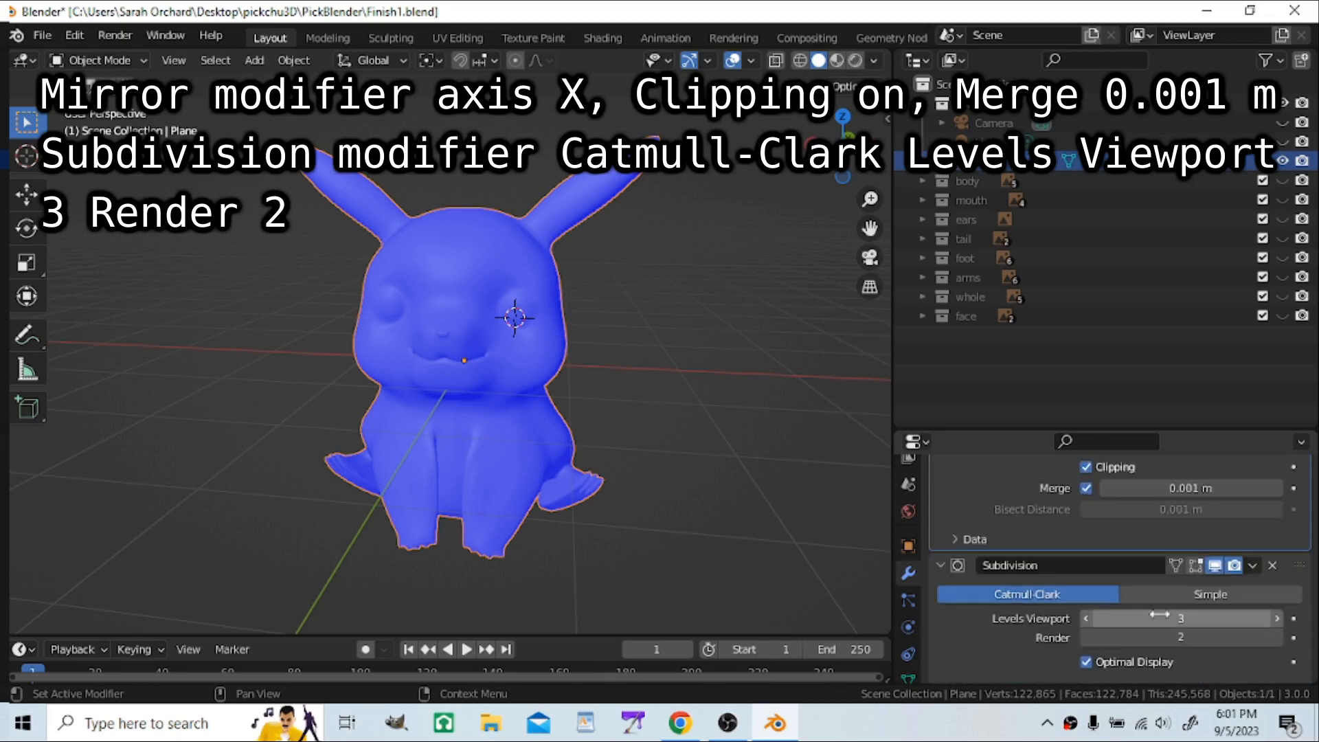
scroll(1159, 613, "up", 1)
scroll(1223, 583, "up", 4)
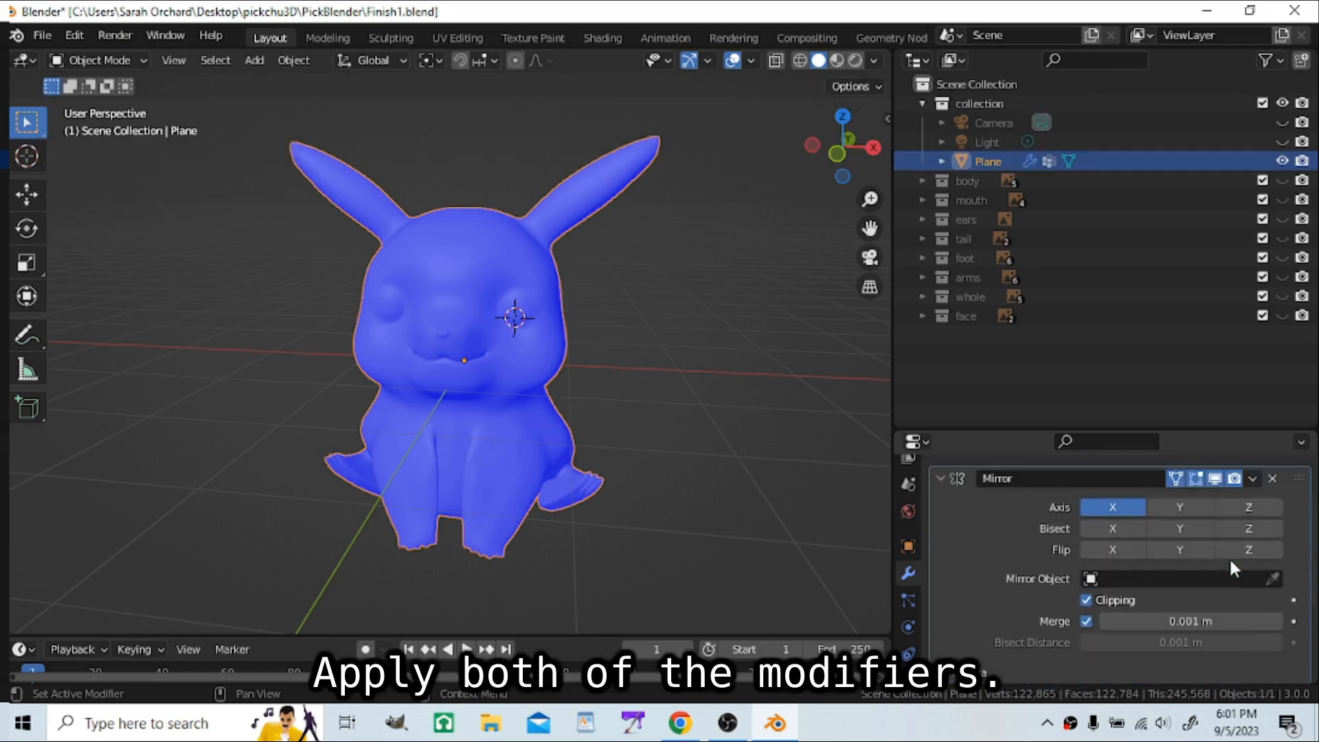
left_click(1250, 479)
left_click(1222, 498)
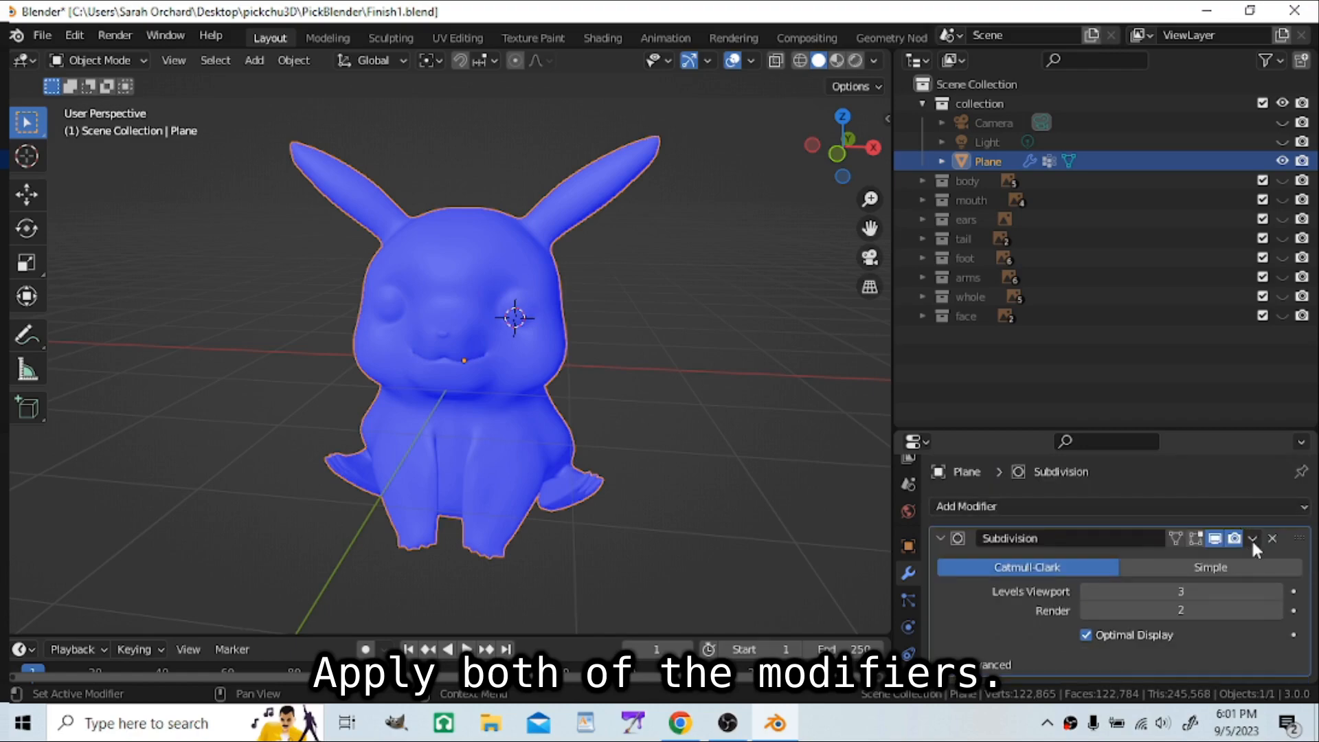
left_click(1252, 538)
left_click(1205, 554)
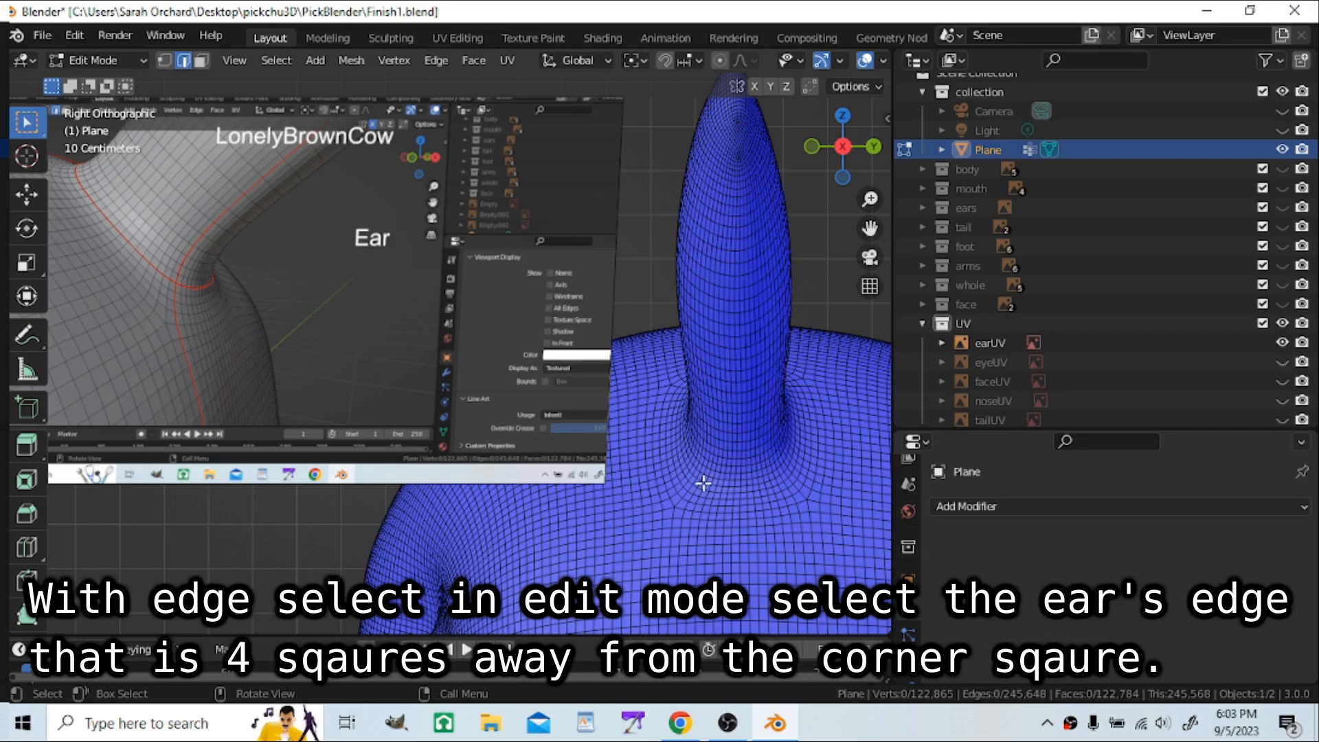
Step: Select the edge loop around the ear's base, four squares in from the corner square, and mark it as a seam
left_click(702, 483, "alt")
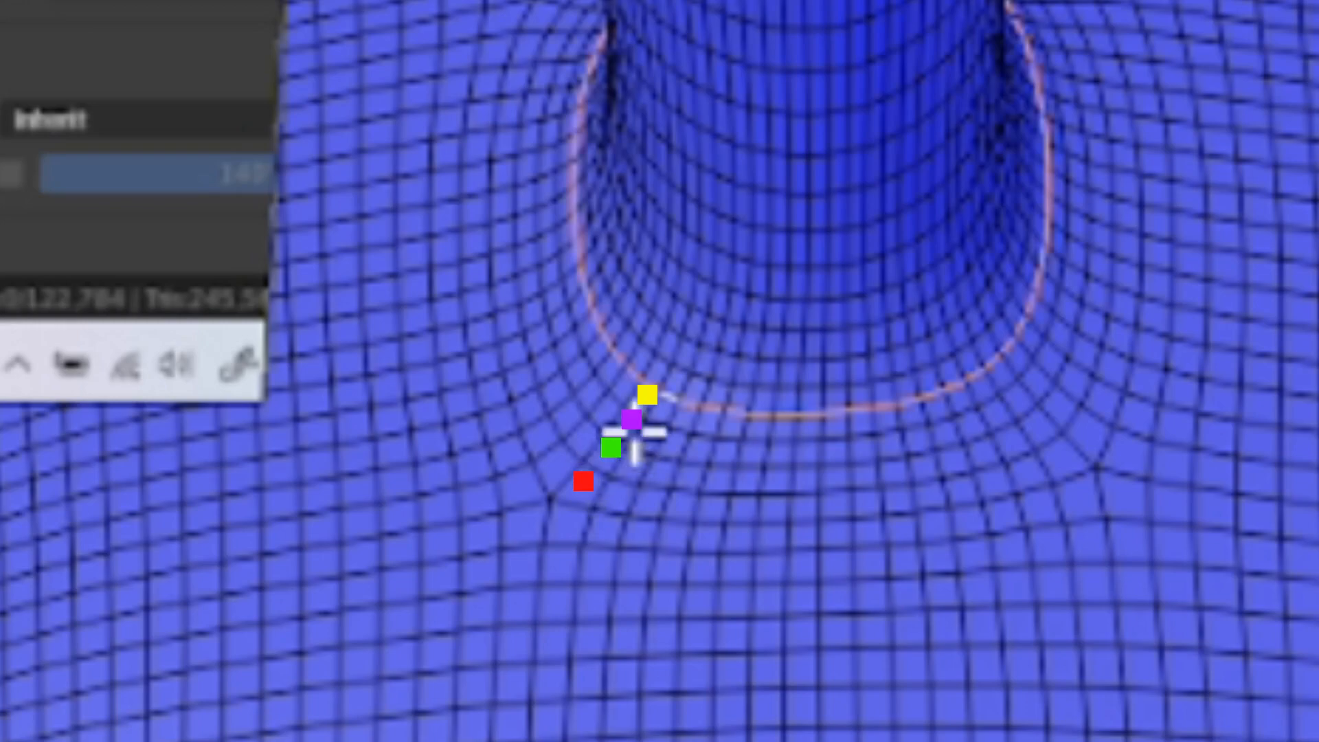
key("u")
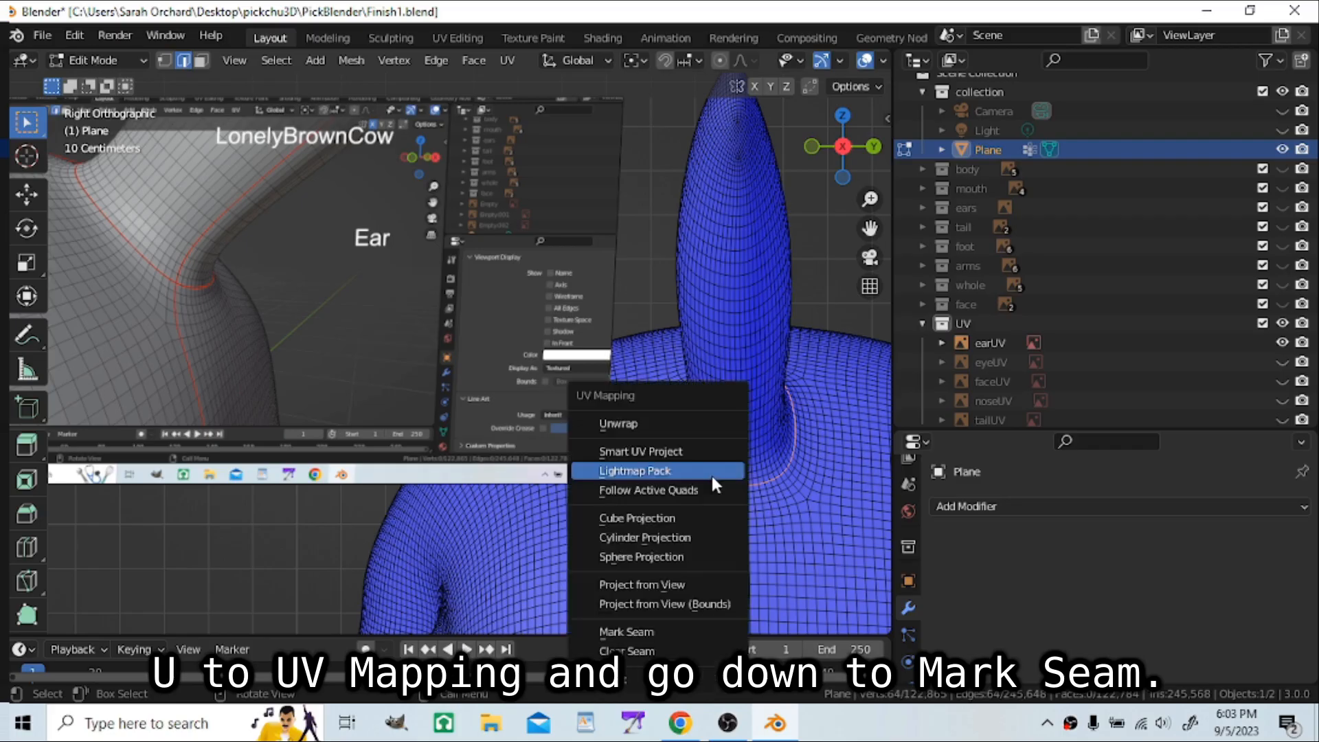
left_click(663, 630)
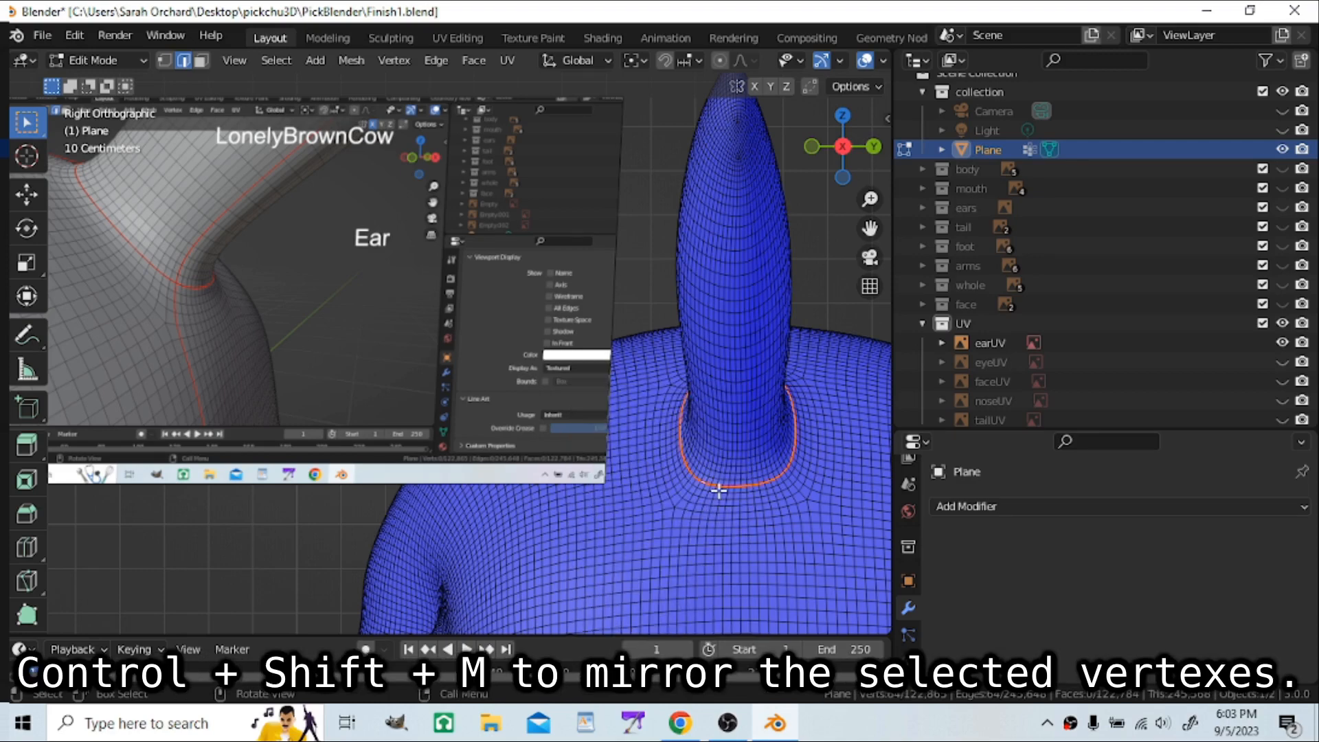
Step: Mirror the ear loop selection to the opposite ear and mark that loop as a seam
key("ctrl+shift+m")
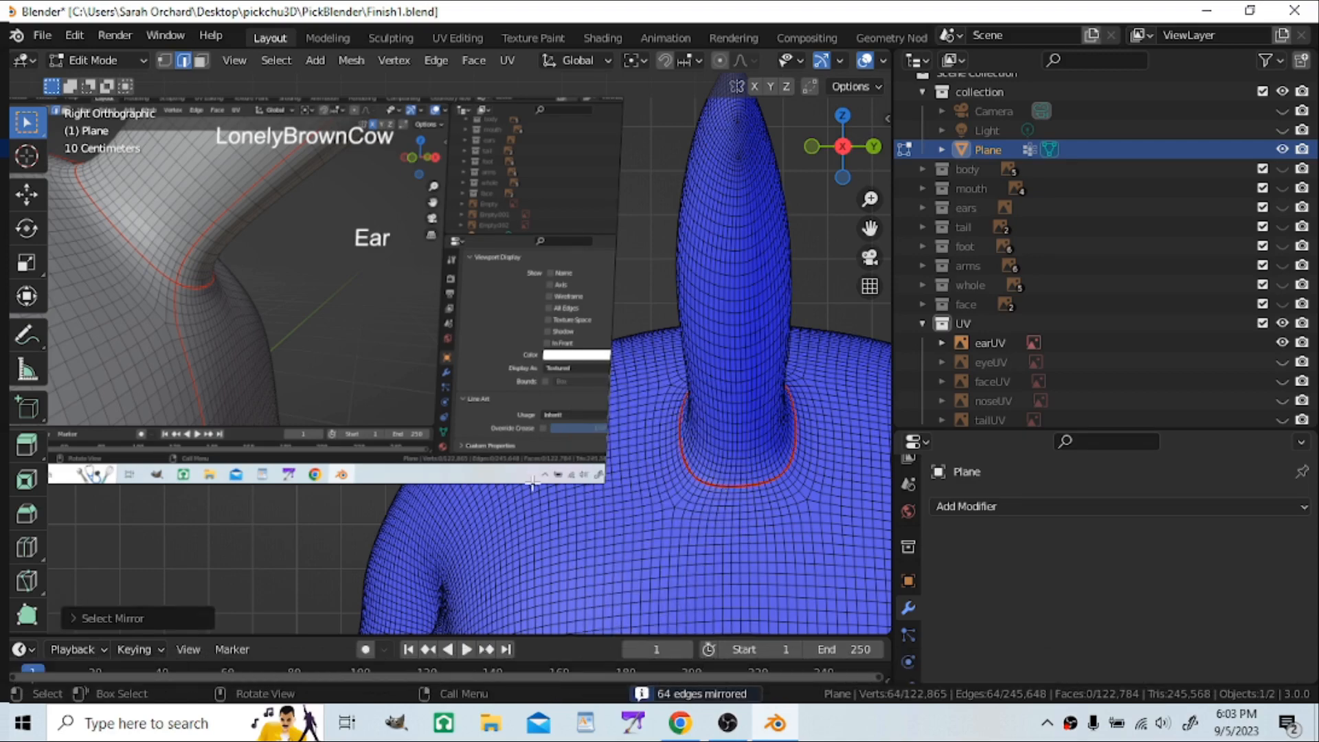
scroll(526, 487, "down", 5)
middle_click_drag(457, 508, 559, 471)
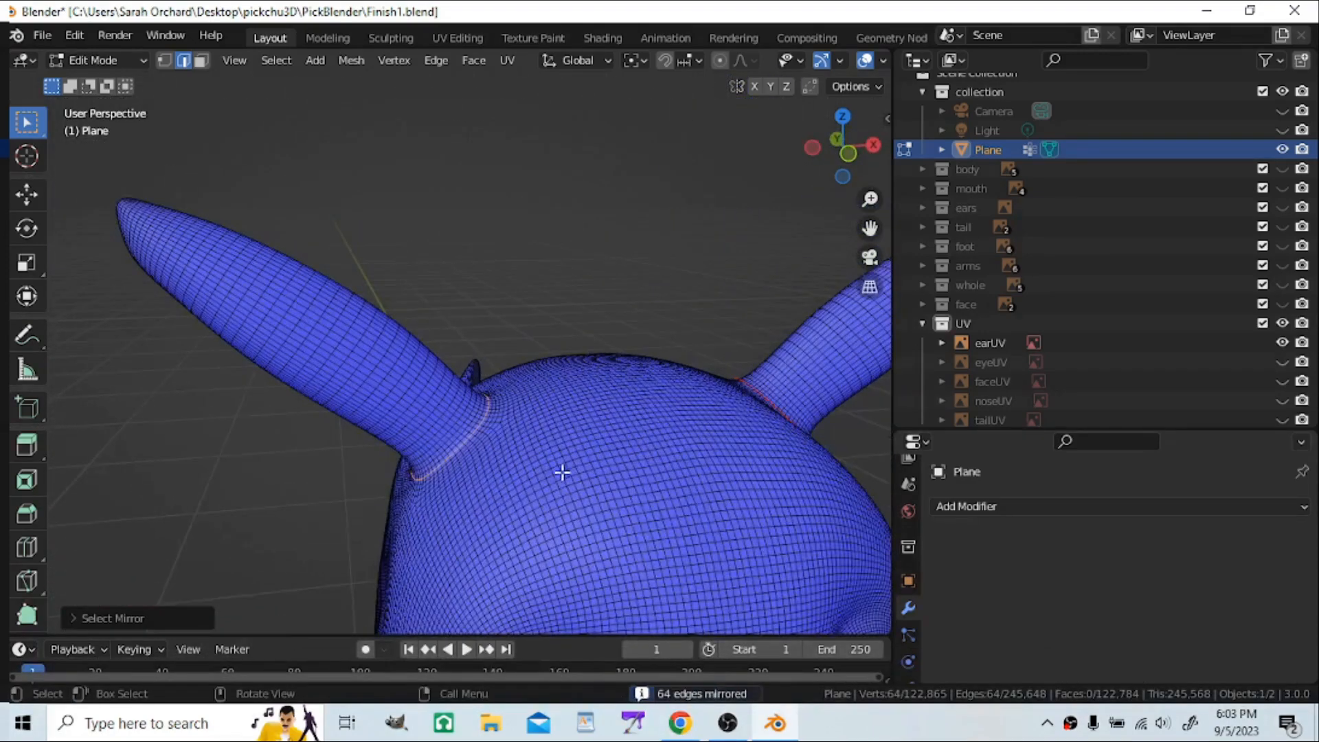
key("u")
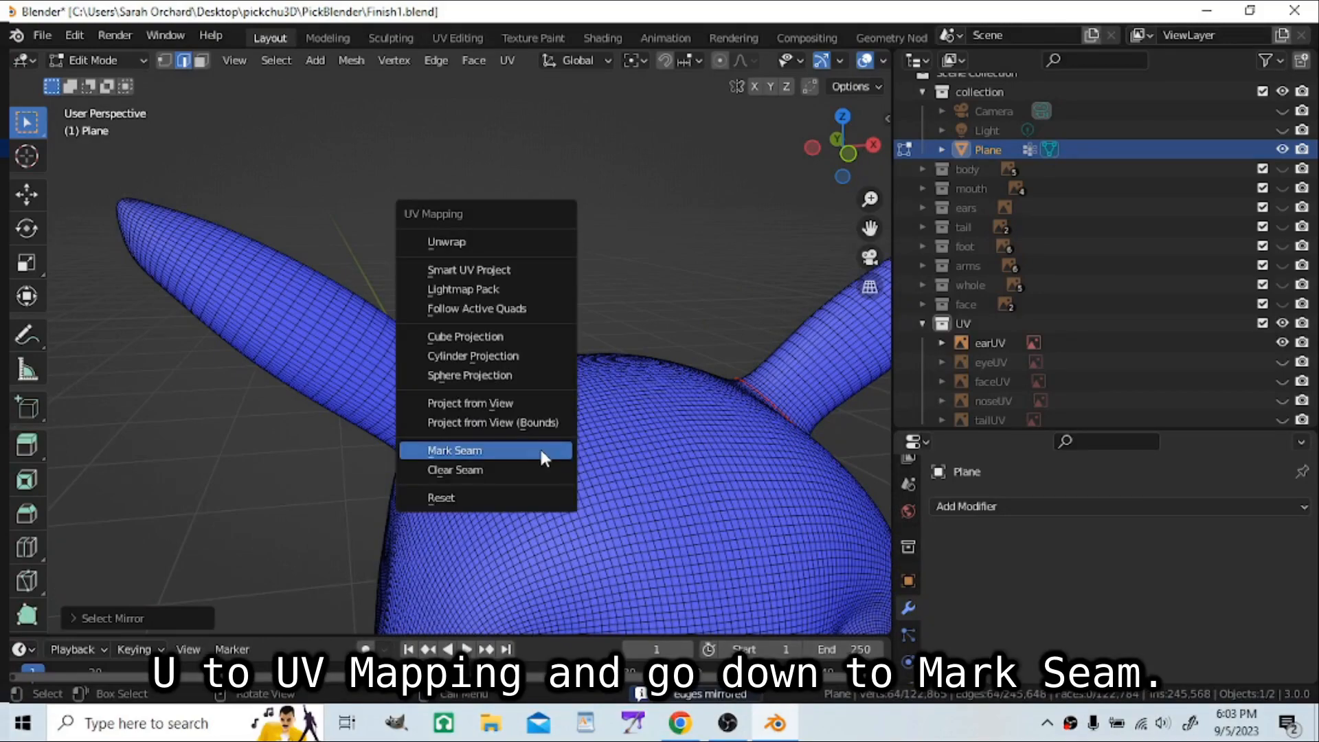
left_click(541, 450)
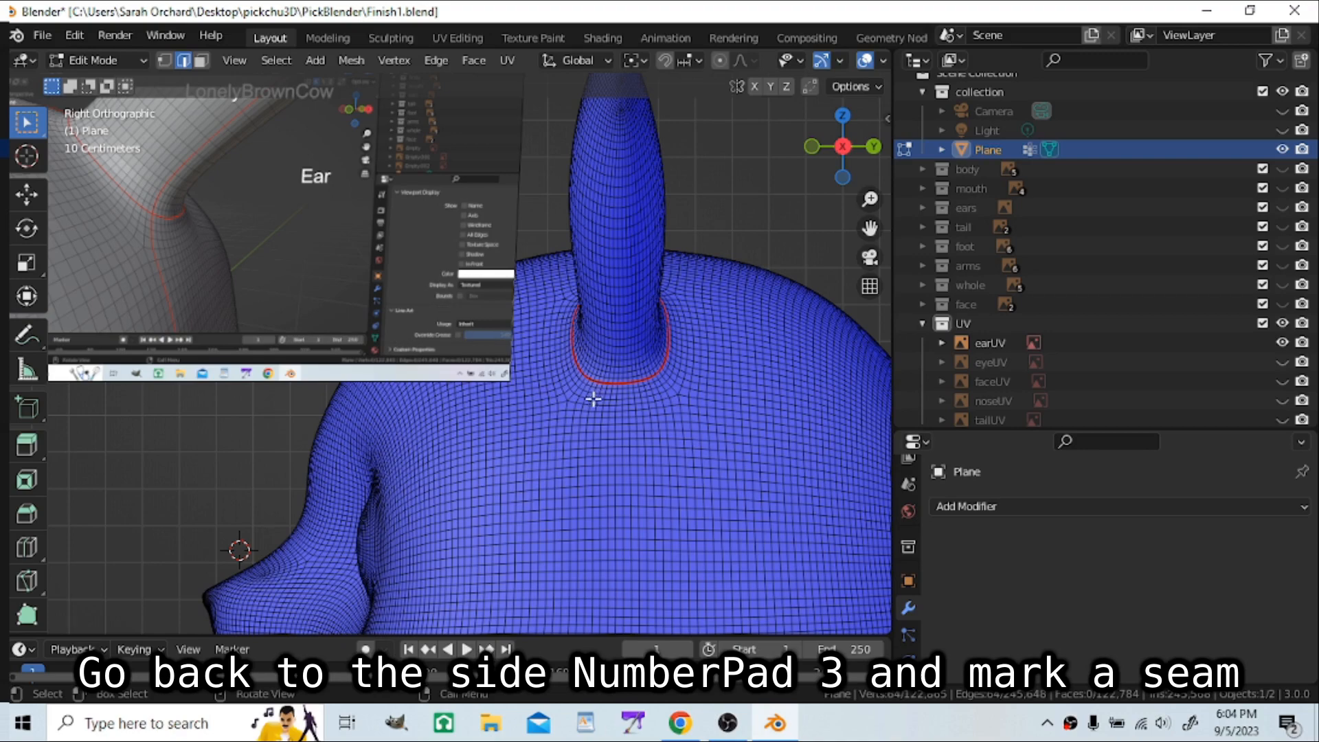
Step: Mark a seam on the vertical edge loop running through the ear and down the side of the head, beside the corner square
left_click(574, 409, "alt")
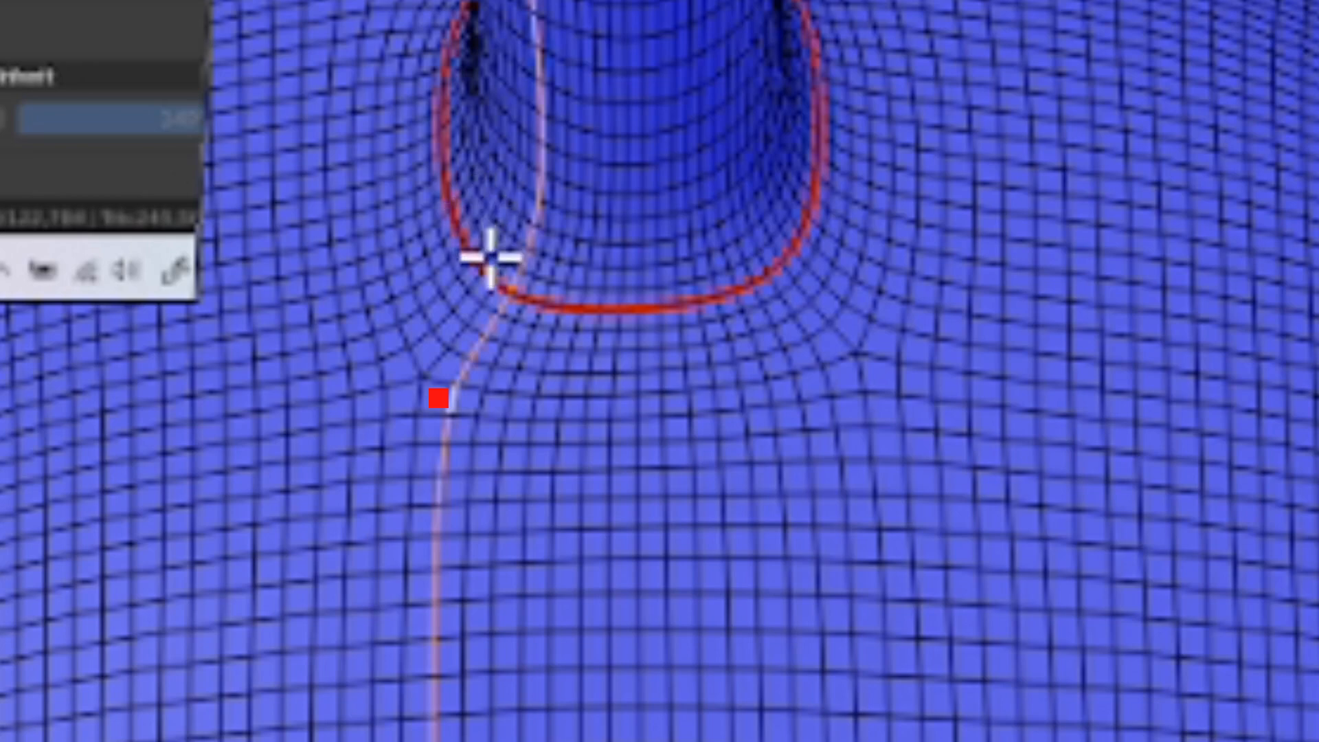
key("u")
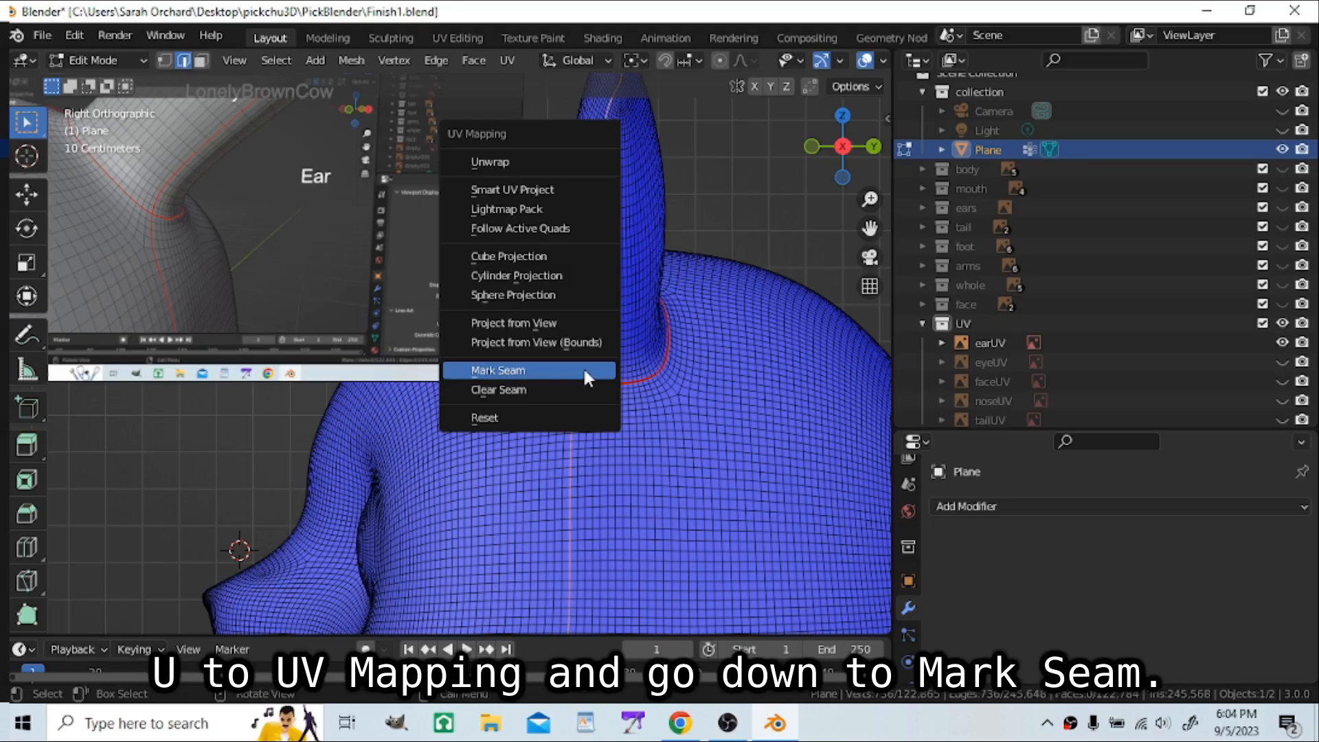
left_click(585, 372)
scroll(480, 373, "down", 4)
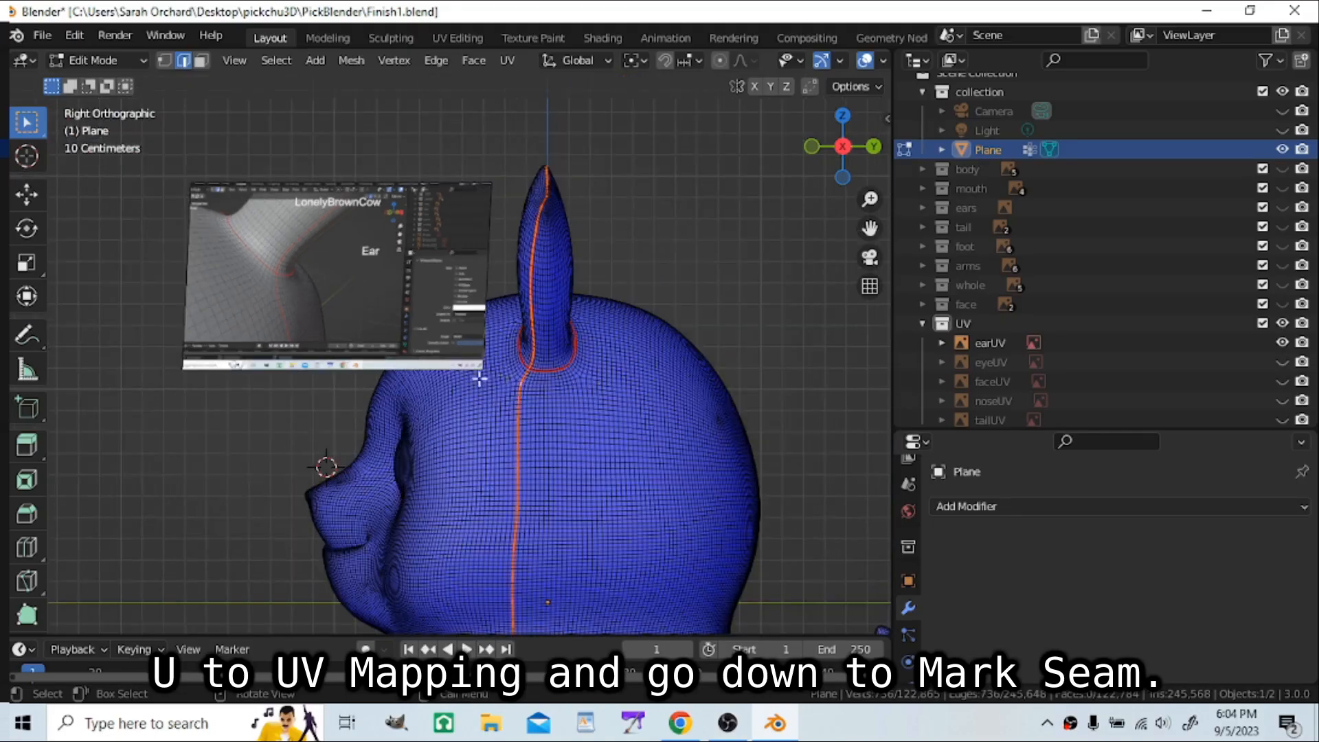
middle_click_drag(480, 374, 663, 426)
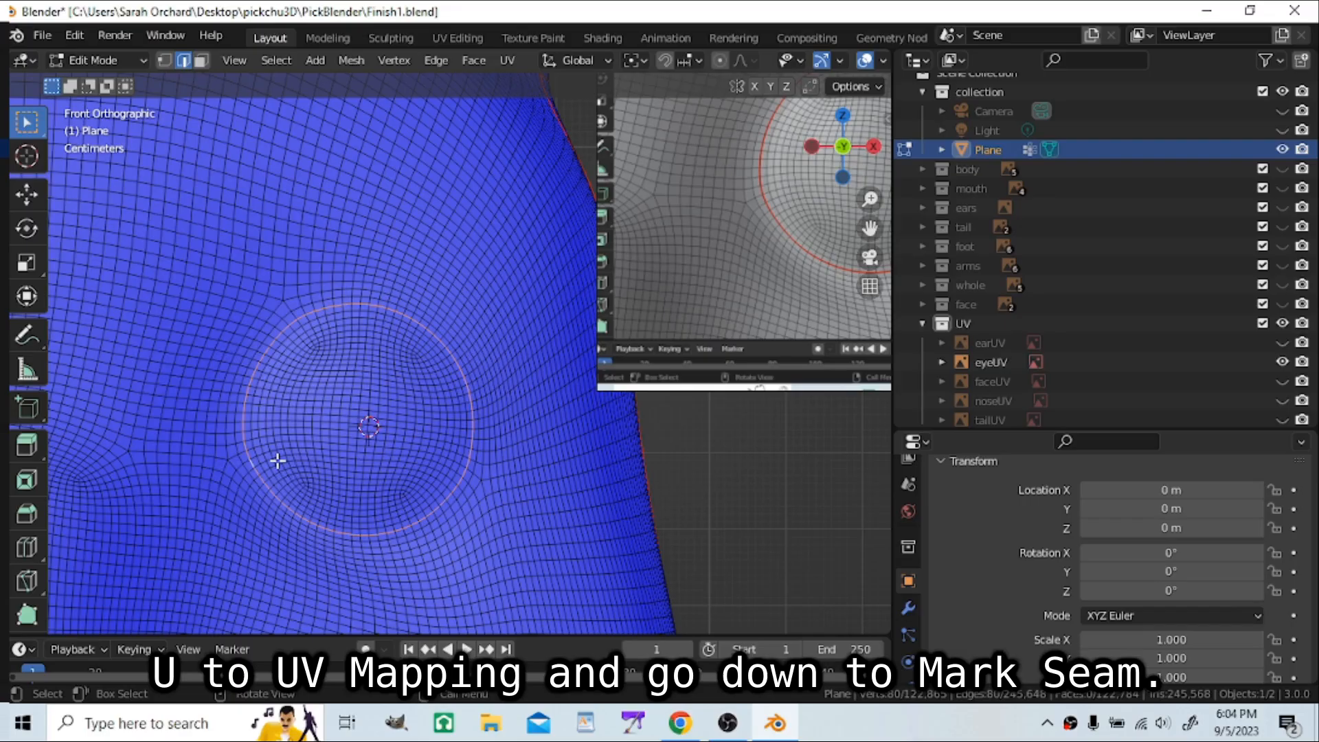
Step: Mark the selected edge loop around the eye as a seam, and do the same for its mirrored loop on the other eye
key("u")
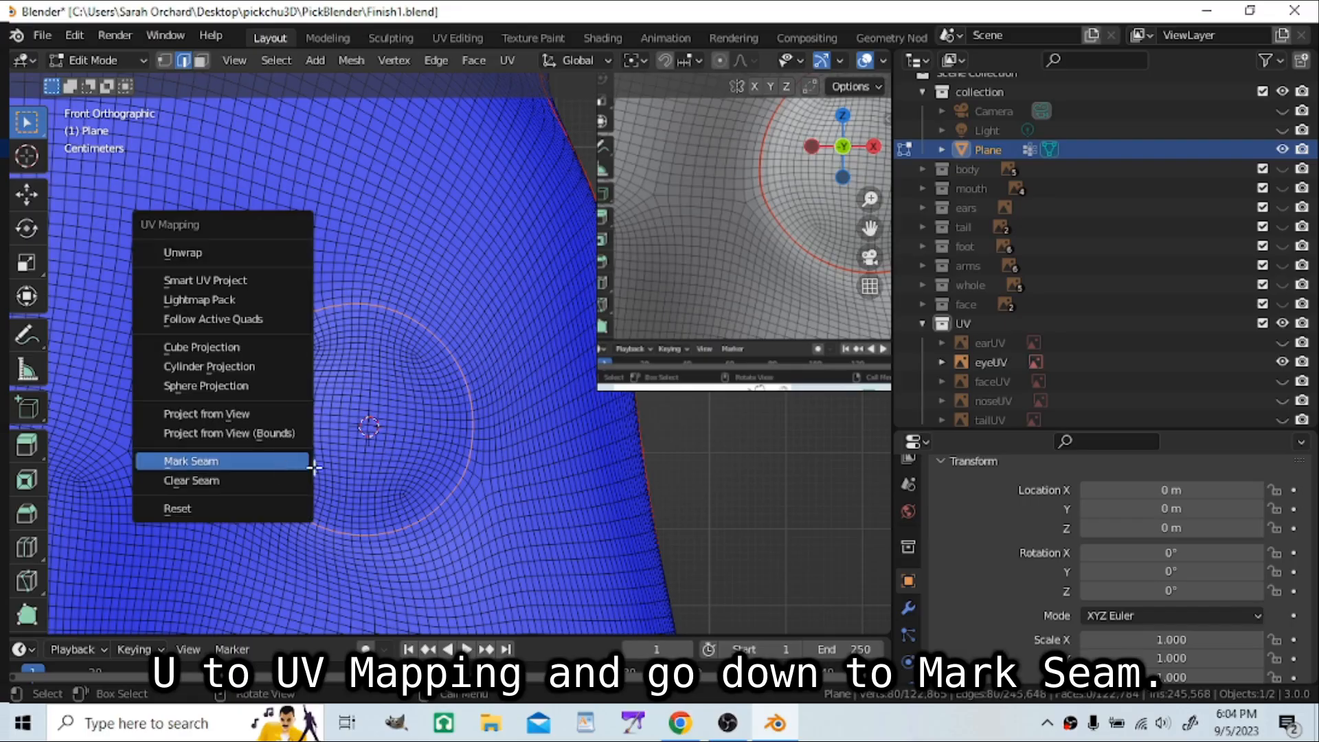
left_click(278, 459)
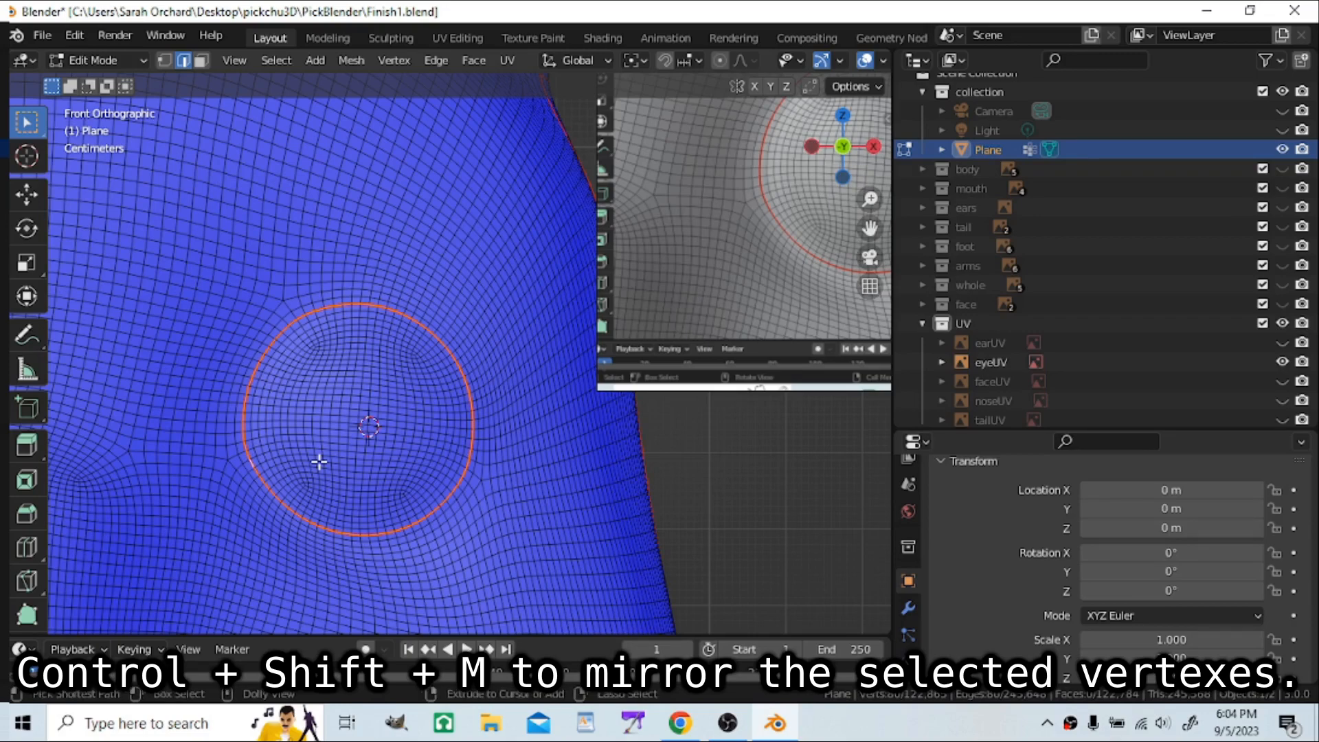
key("ctrl+shift+m")
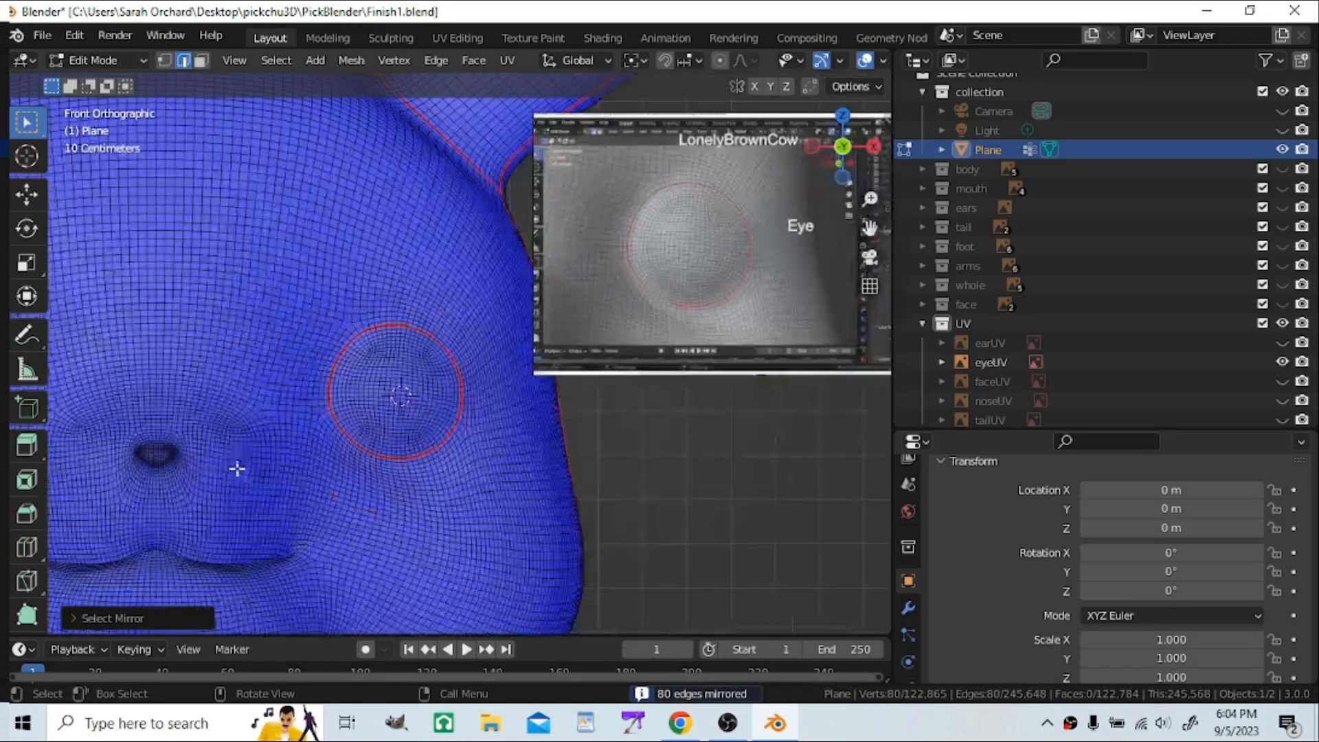
mouse_move(237, 469)
middle_mouse_down("shift")
mouse_move(509, 427)
mouse_move(552, 432)
middle_mouse_up("shift")
middle_click_drag(258, 383, 345, 390, "shift")
key("u")
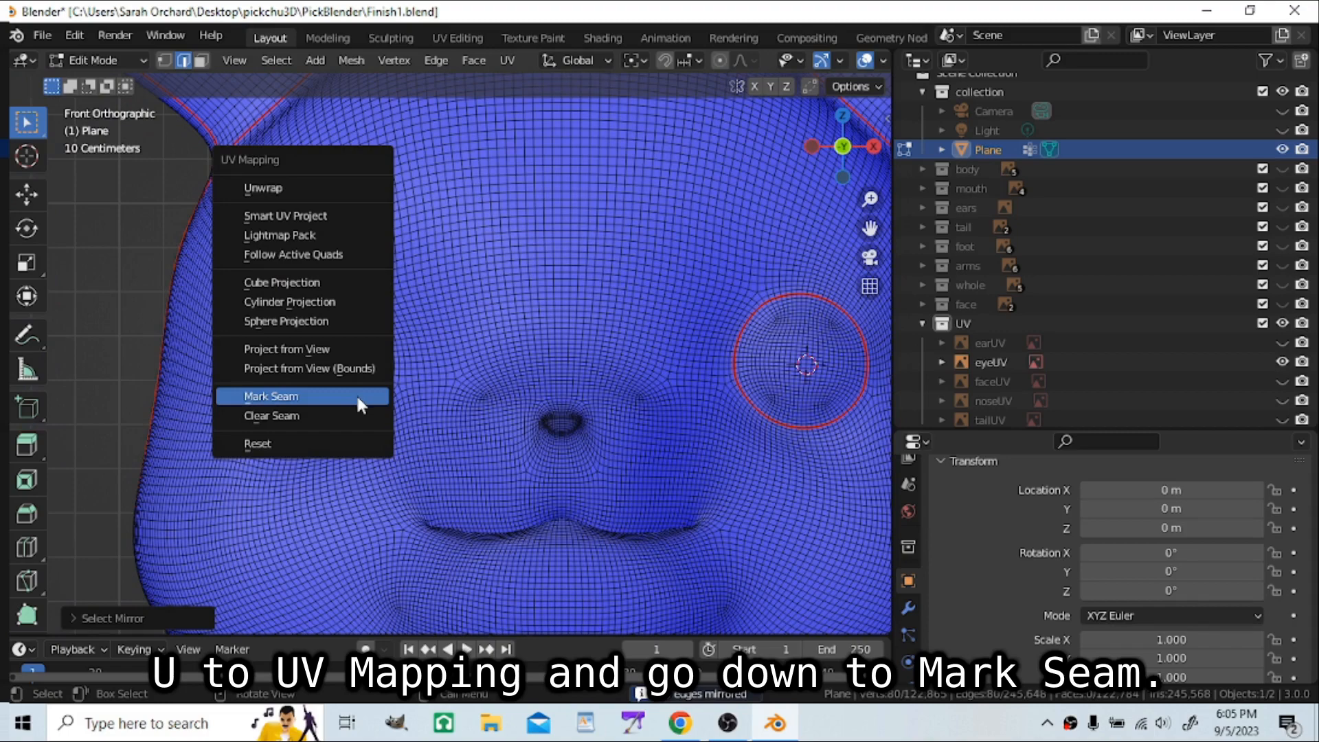
left_click(357, 397)
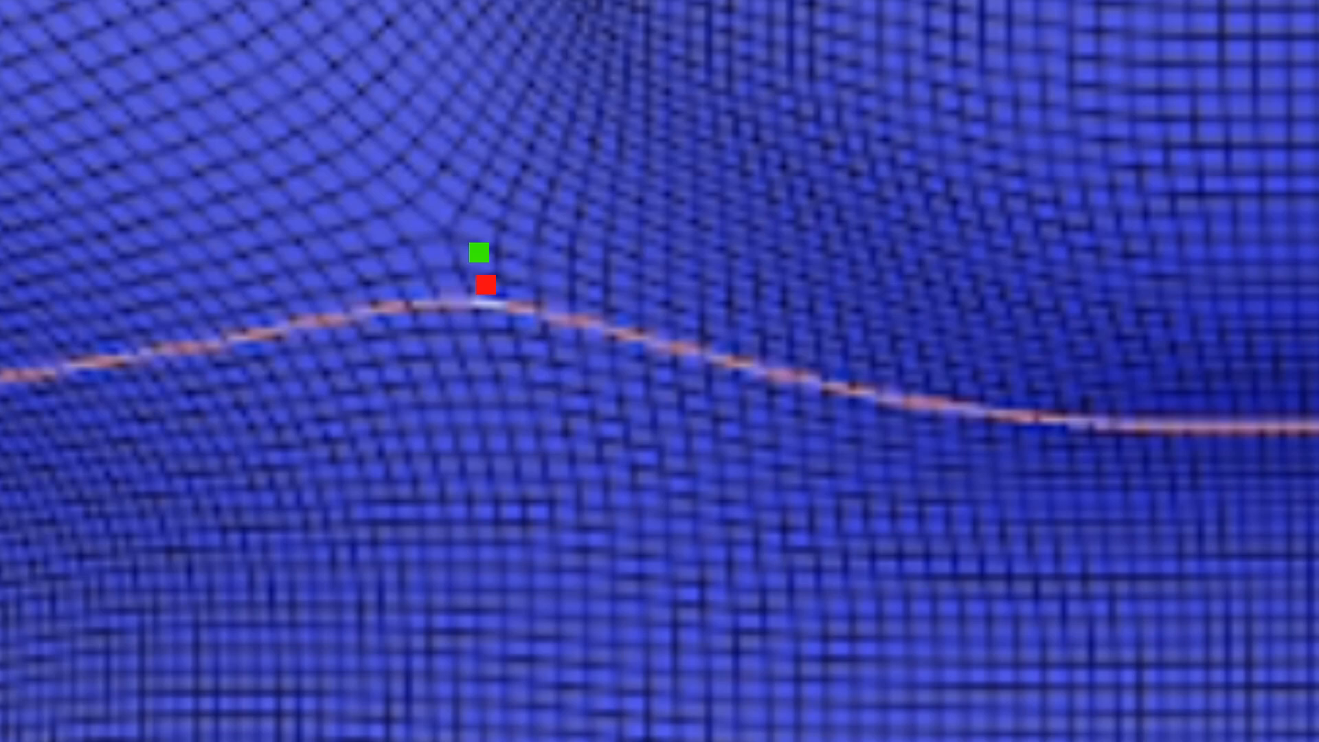
Step: Mark seams on the selected edge loop around the neck and on the vertical loop through Pikachu's center
key("u")
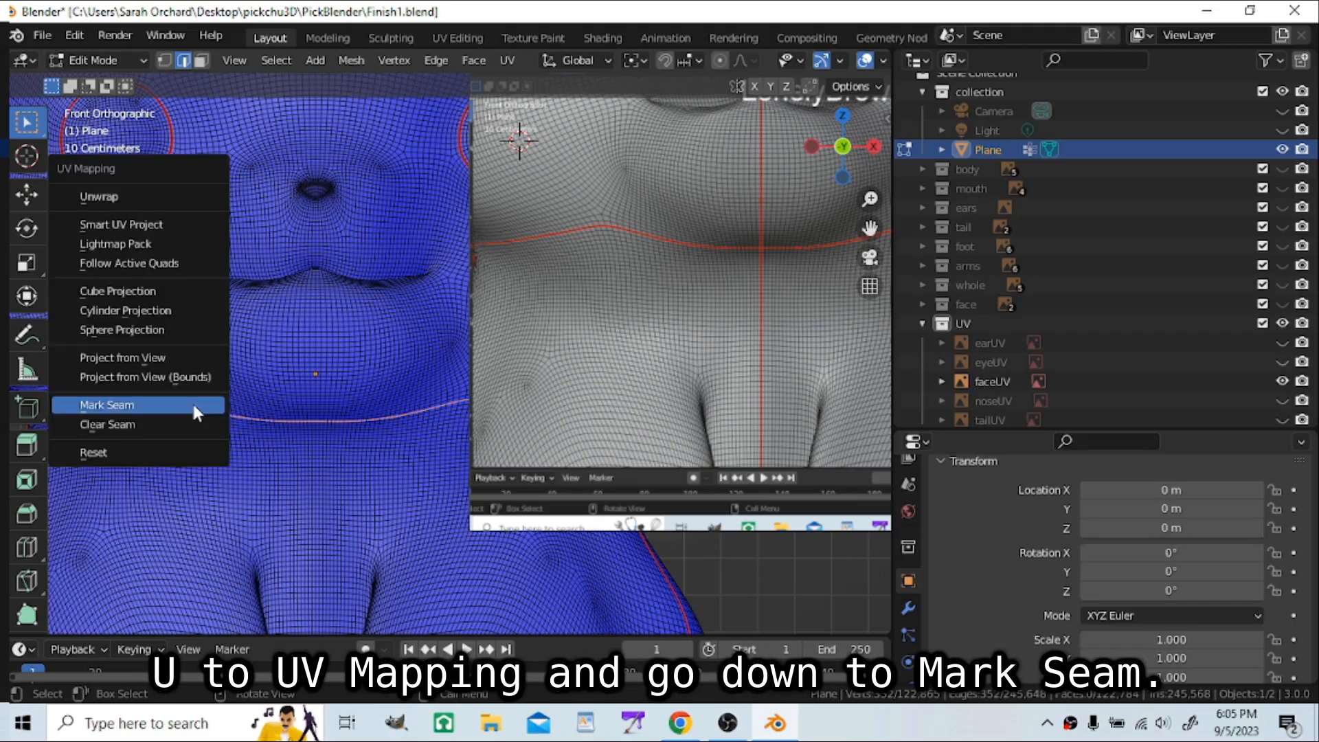
left_click(193, 404)
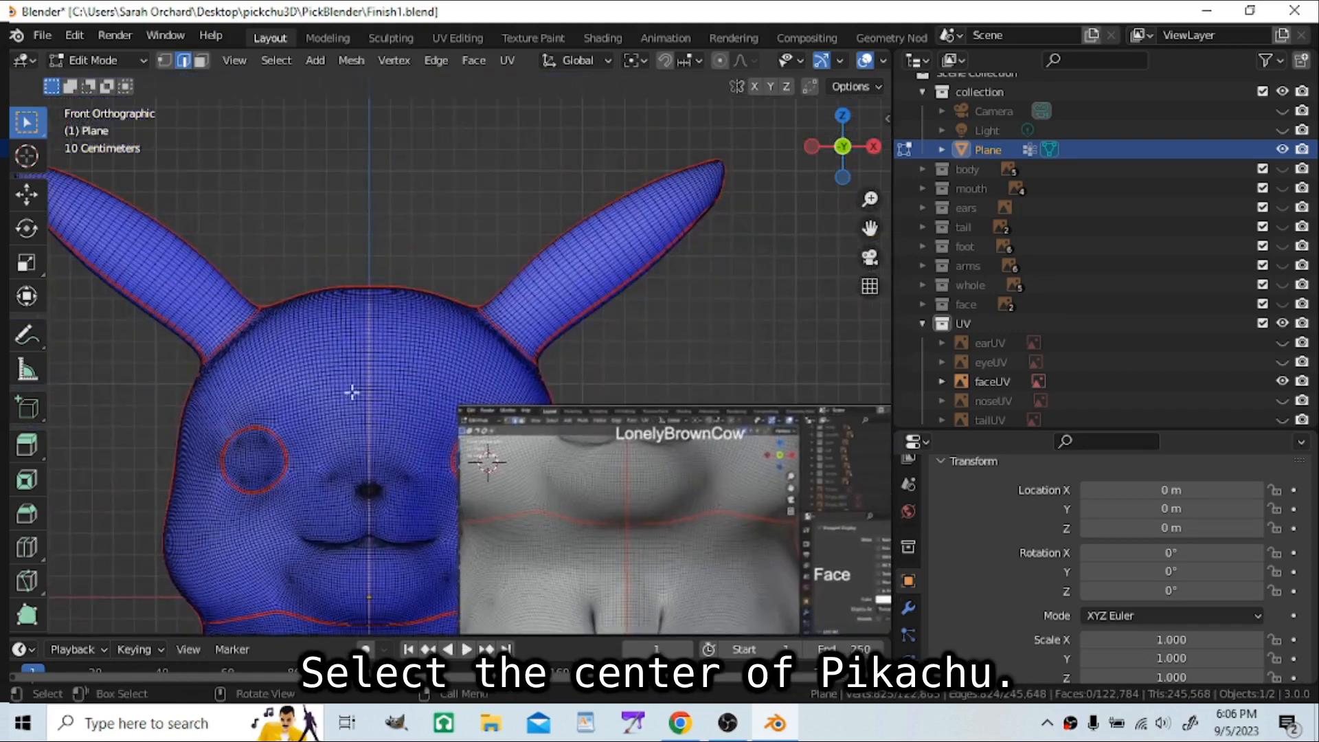
scroll(377, 345, "up", 2)
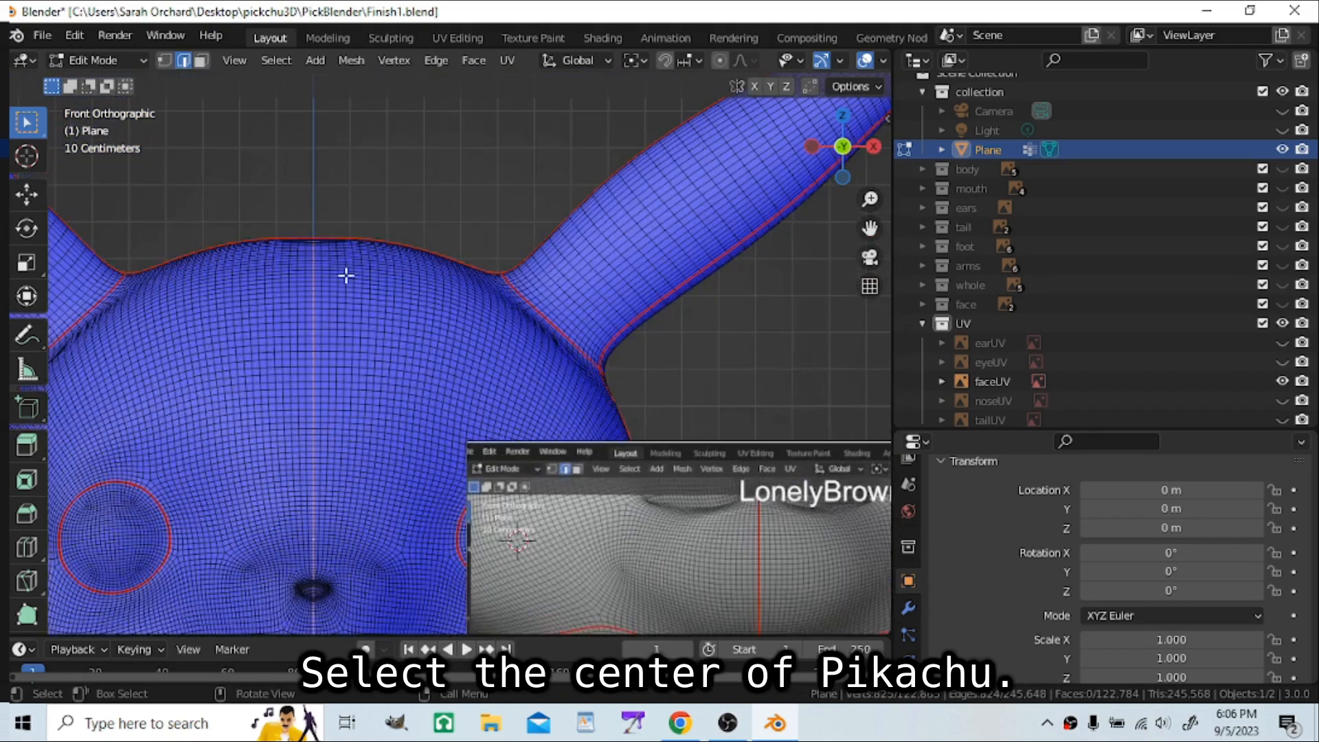
key("u")
left_click(316, 385)
scroll(326, 361, "down", 5)
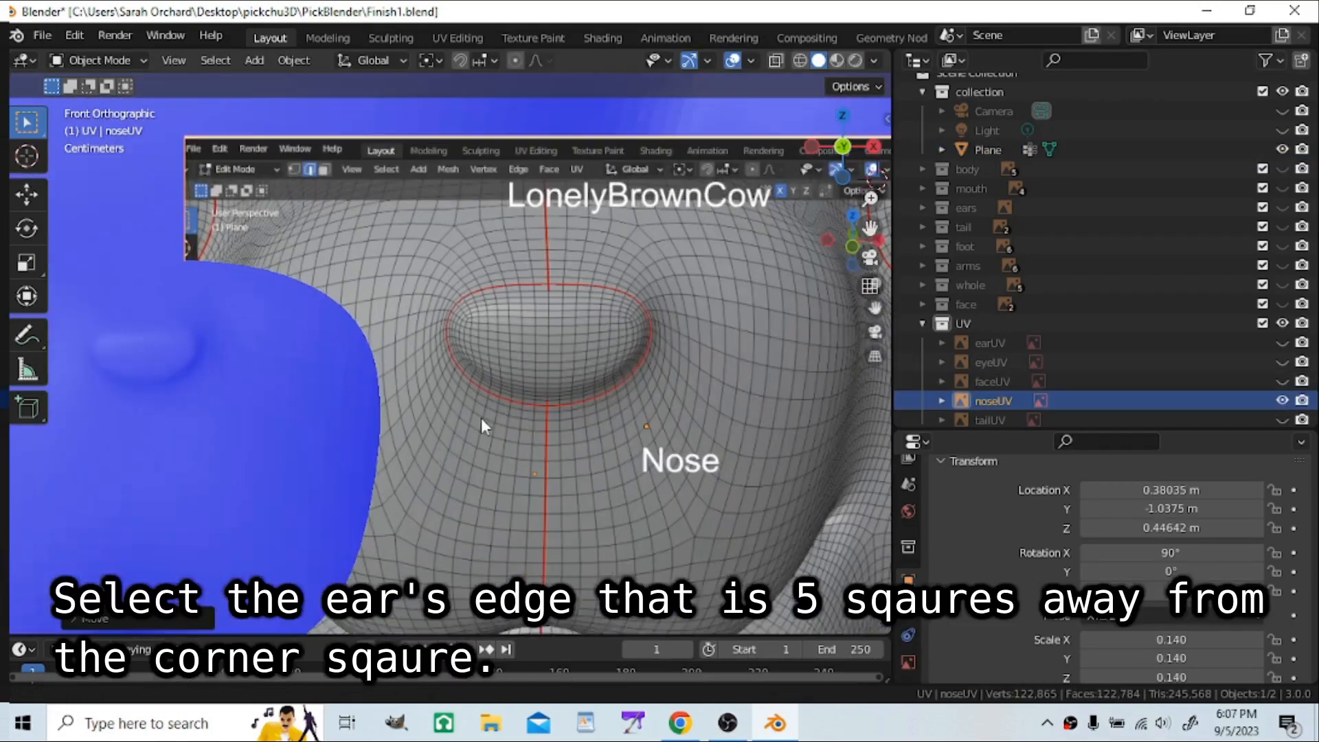
Step: Edit the Pikachu mesh and mark the edge loop around the nose, five squares out from the corner square, as a seam
middle_click_drag(263, 424, 431, 360, "shift")
left_click(431, 360)
key("Tab")
scroll(447, 378, "up", 2)
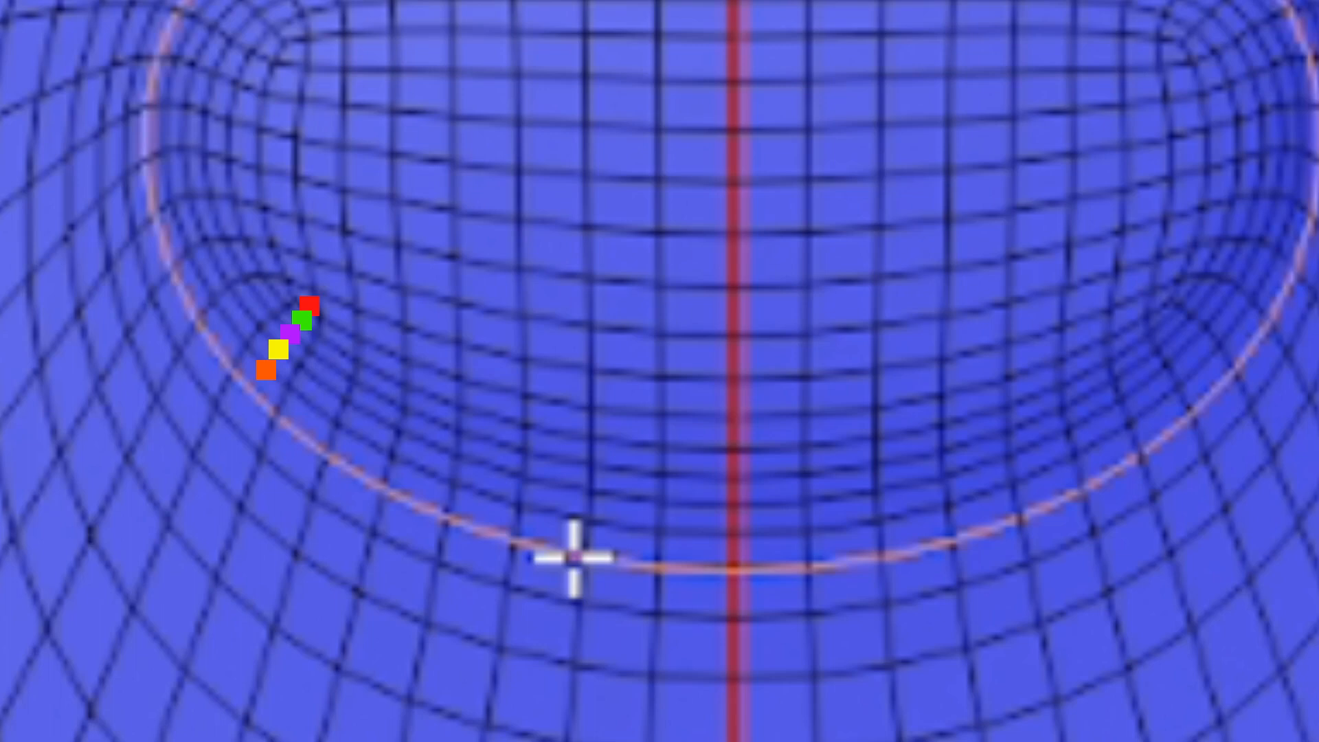
key("u")
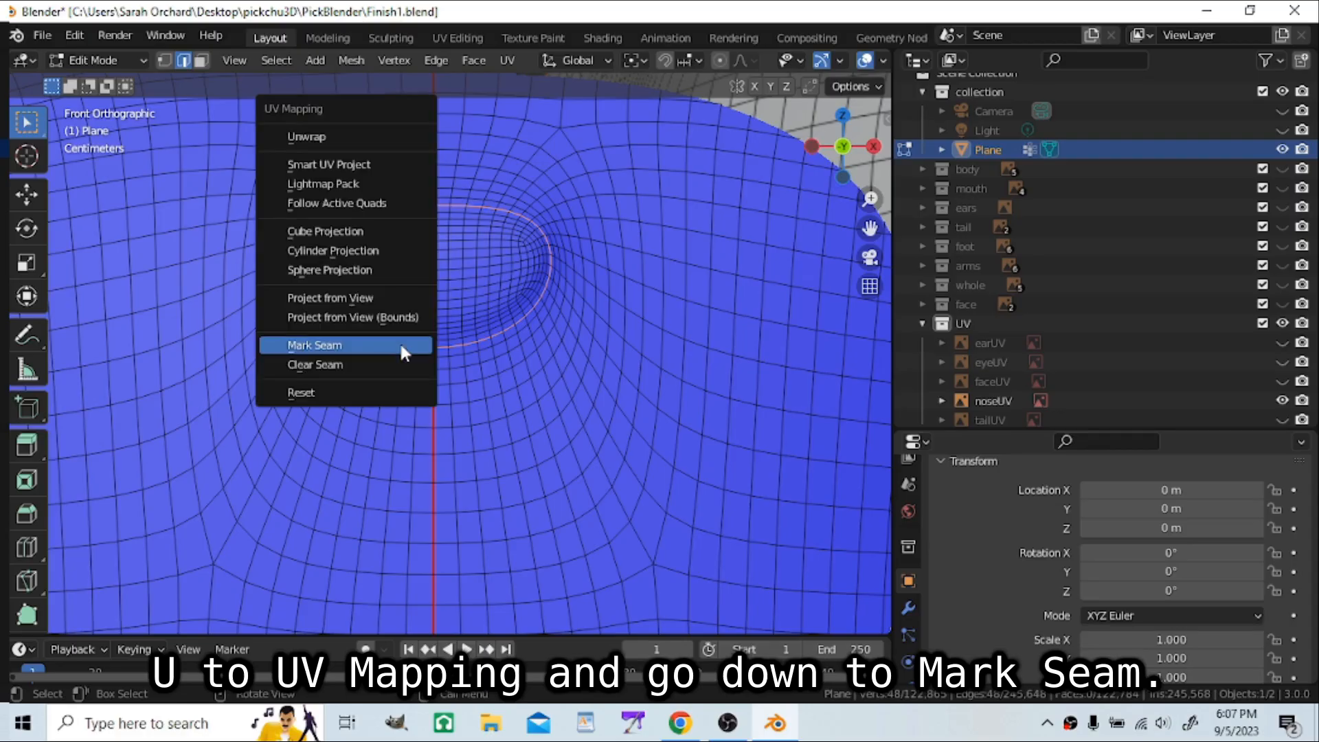
left_click(399, 342)
Step: Clear the seam from the center-line edges inside the nose, leaving out the ones right at the nose's outline
scroll(458, 422, "up", 3)
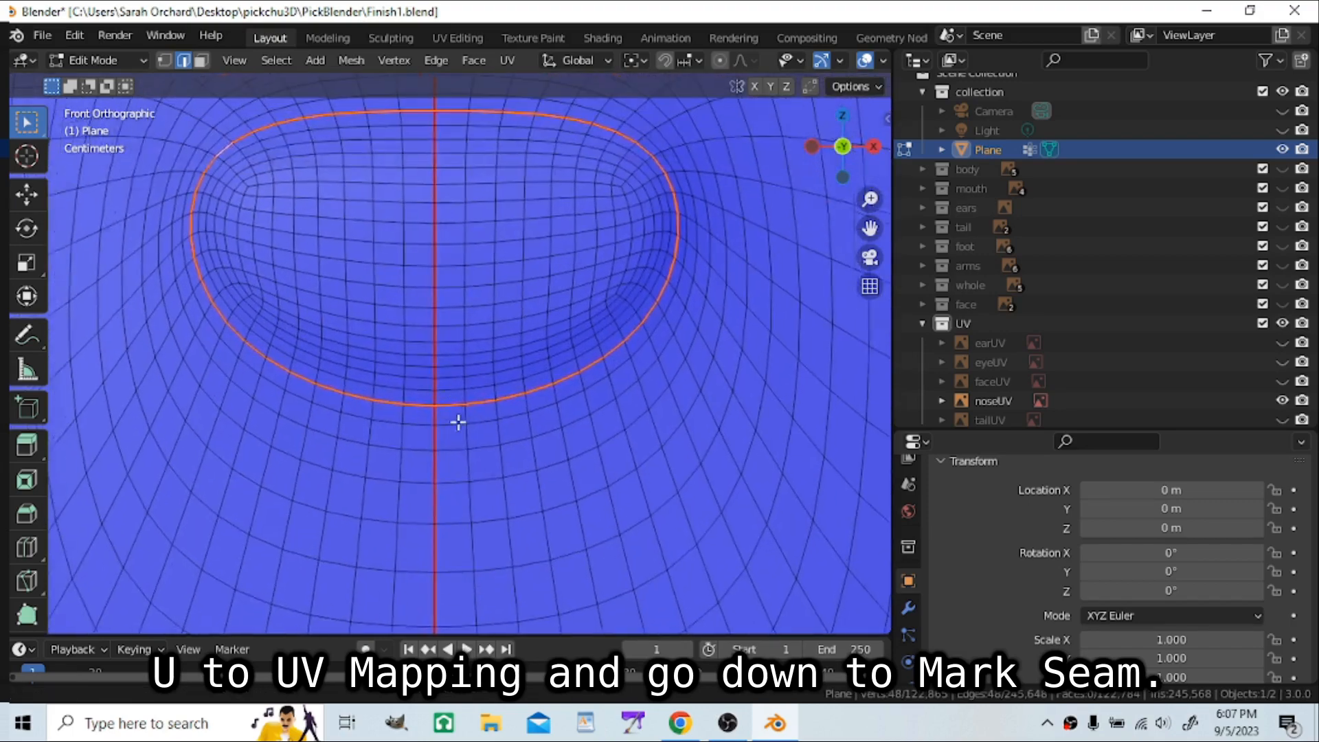
left_click(437, 372)
left_click(440, 372, "shift")
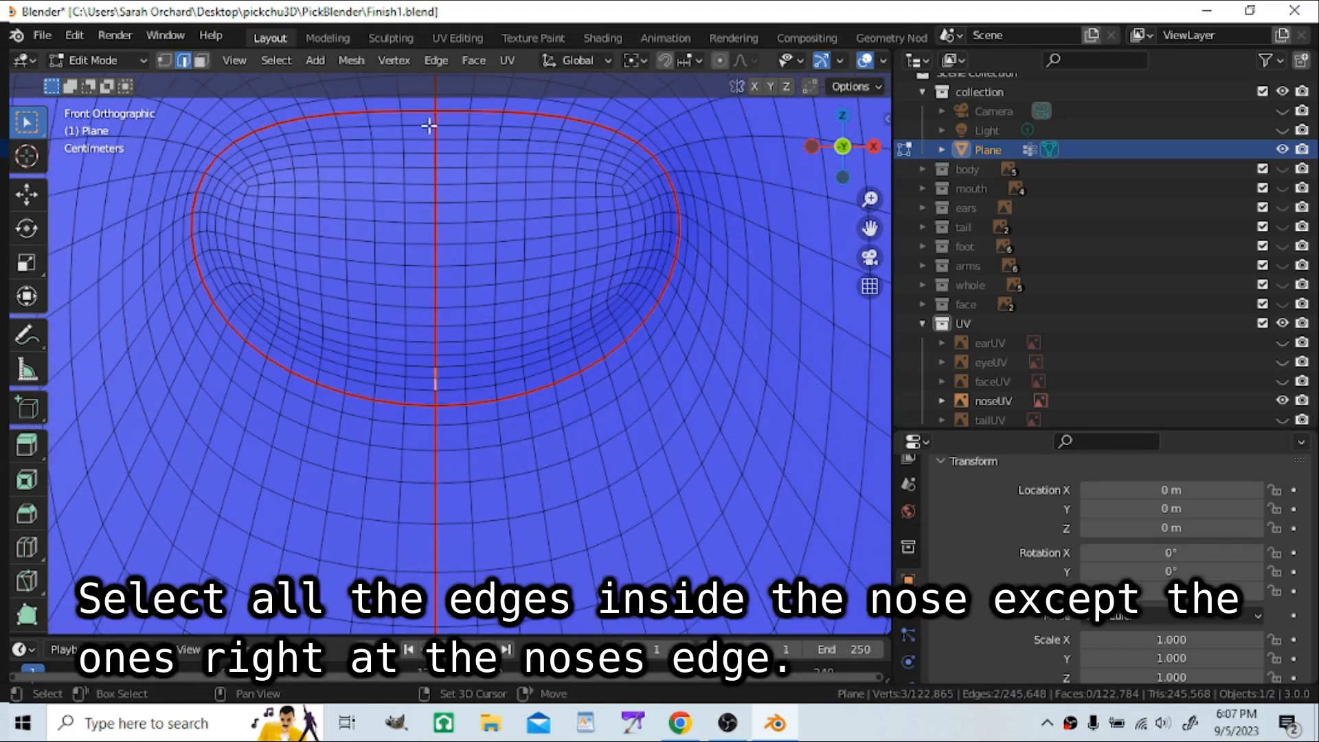
left_click(437, 134, "shift")
left_click_drag(408, 135, 447, 343, "shift")
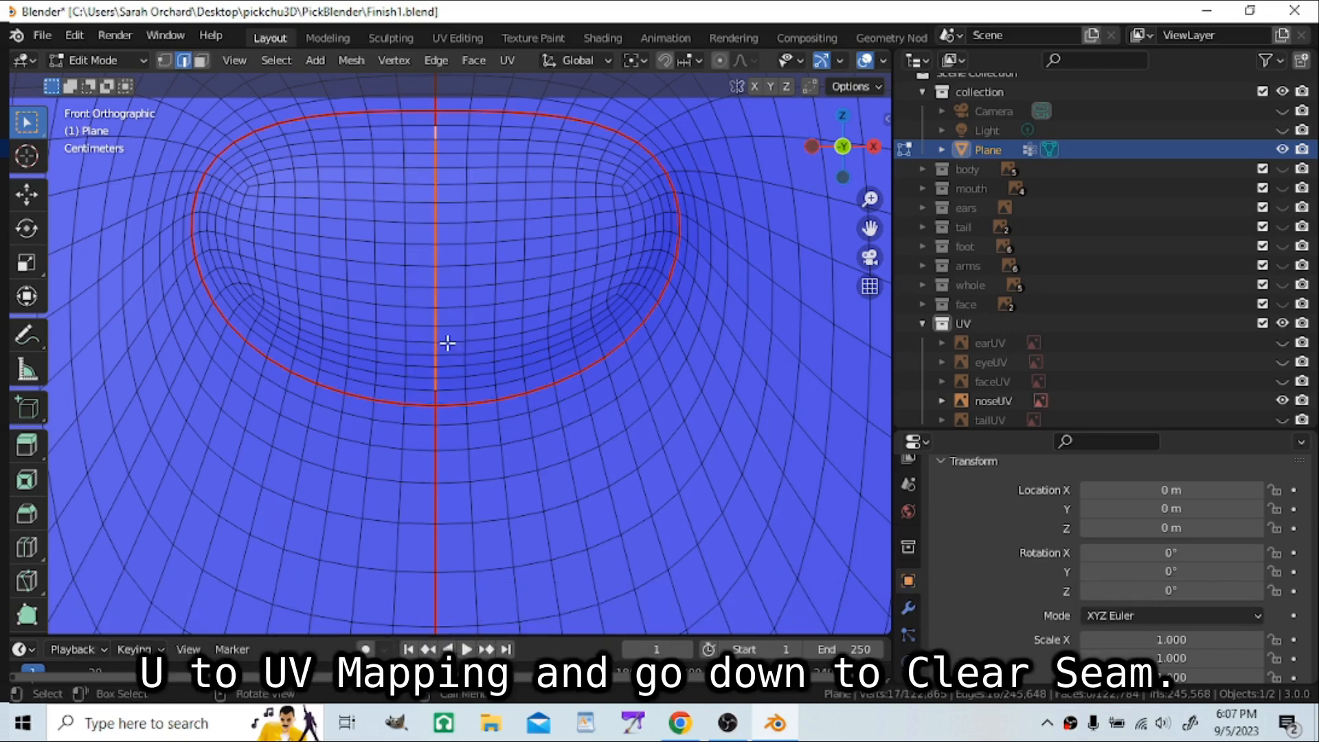
key("u")
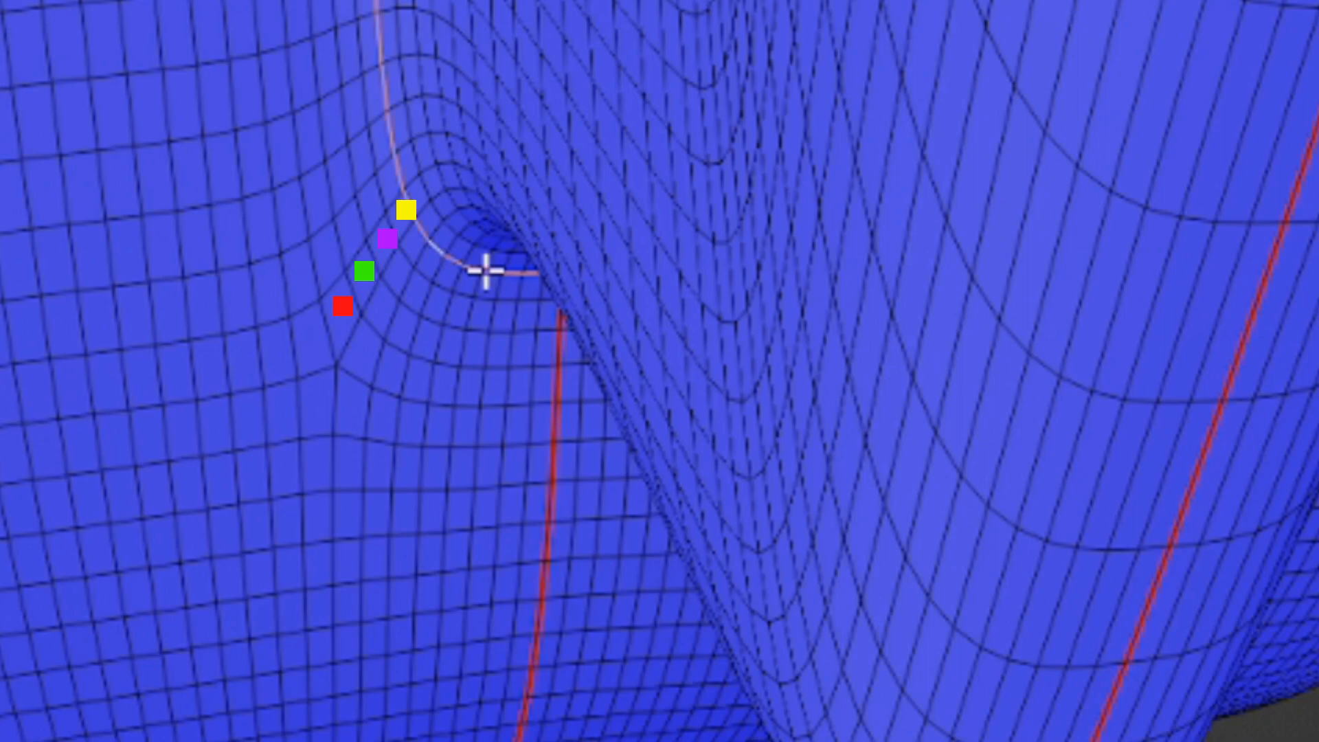
Step: Mark the selected edge loop around the tail's base, four squares in from the corner square, as a seam
key("u")
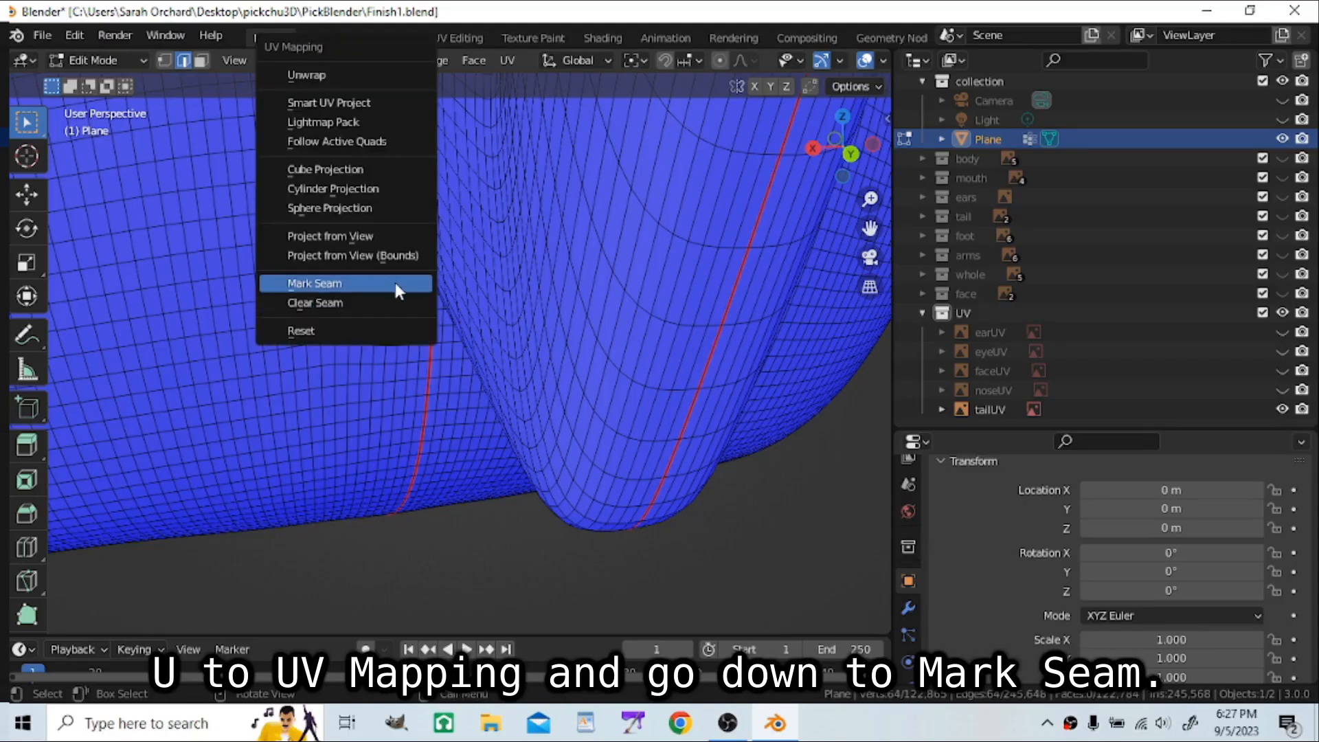
left_click(386, 279)
scroll(414, 327, "down", 2)
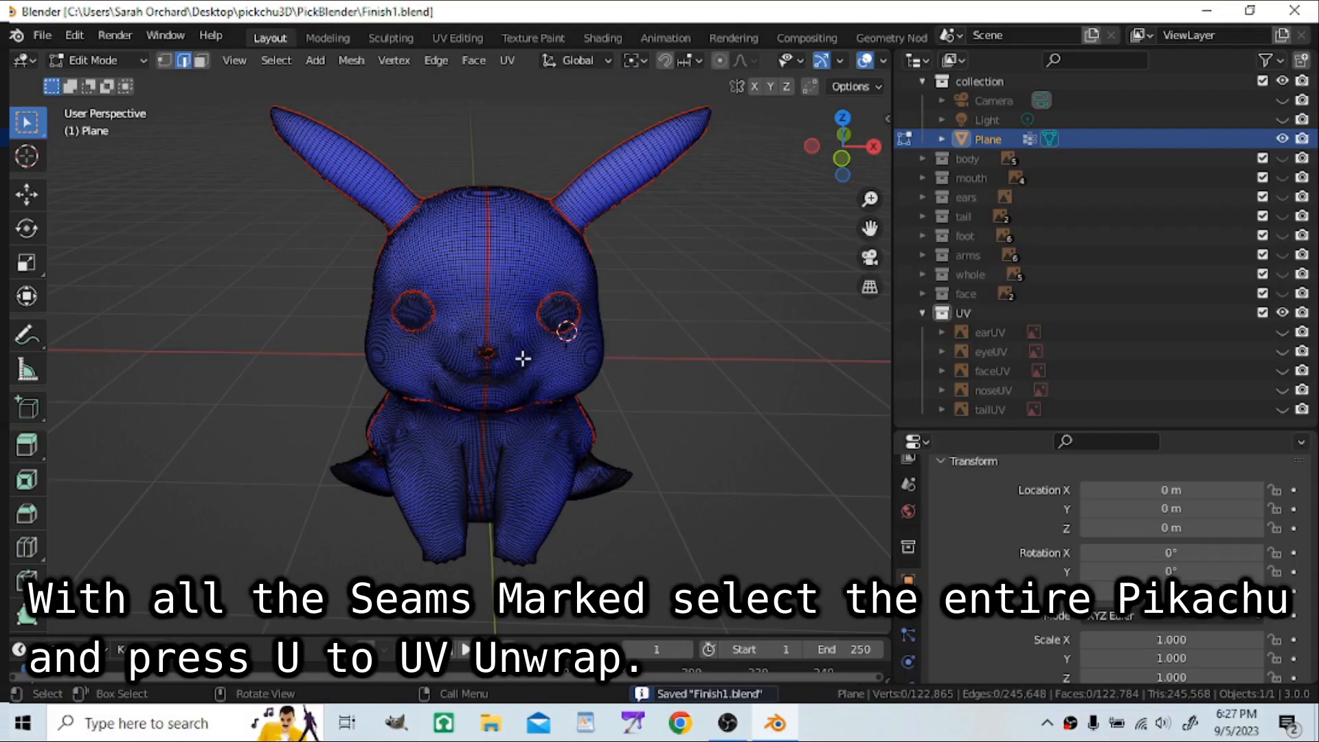
Step: Select the entire Pikachu mesh and UV unwrap it
key("a")
key("u")
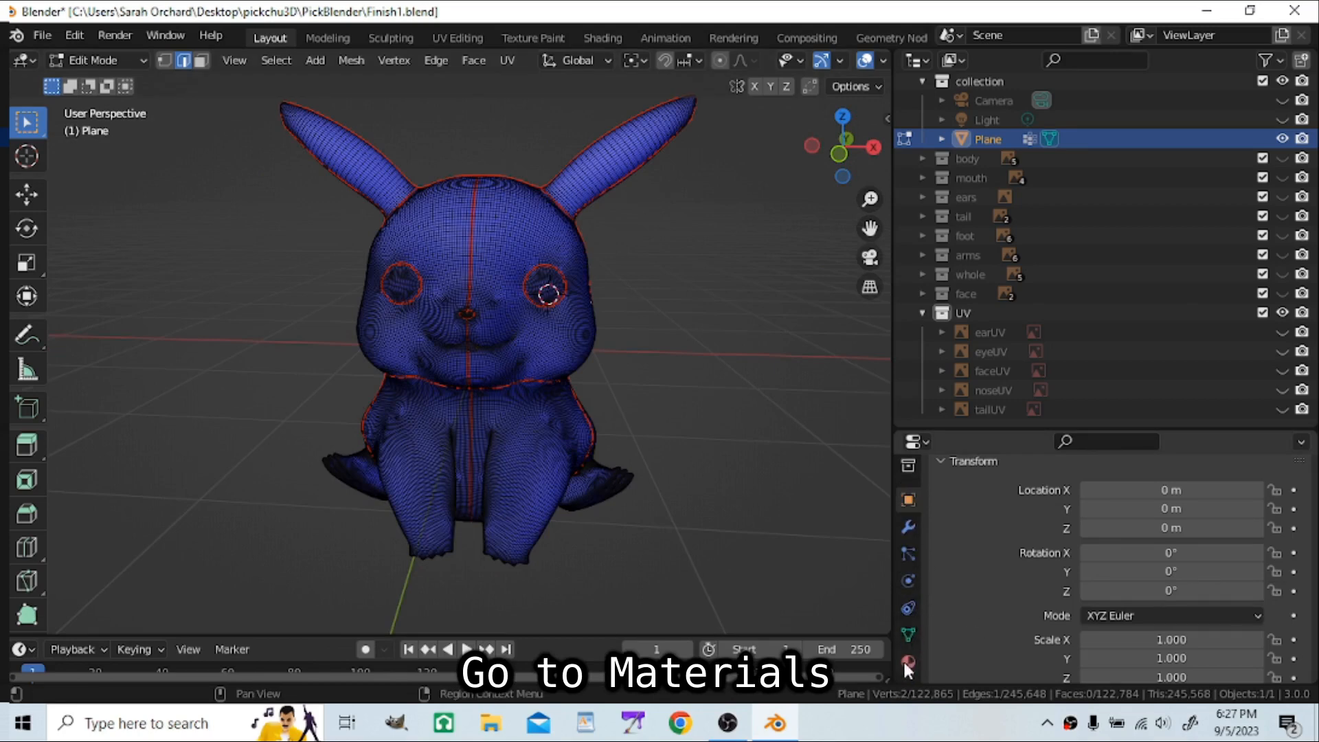
Step: Add a new material to the Pikachu mesh and name it skin
left_click(905, 662)
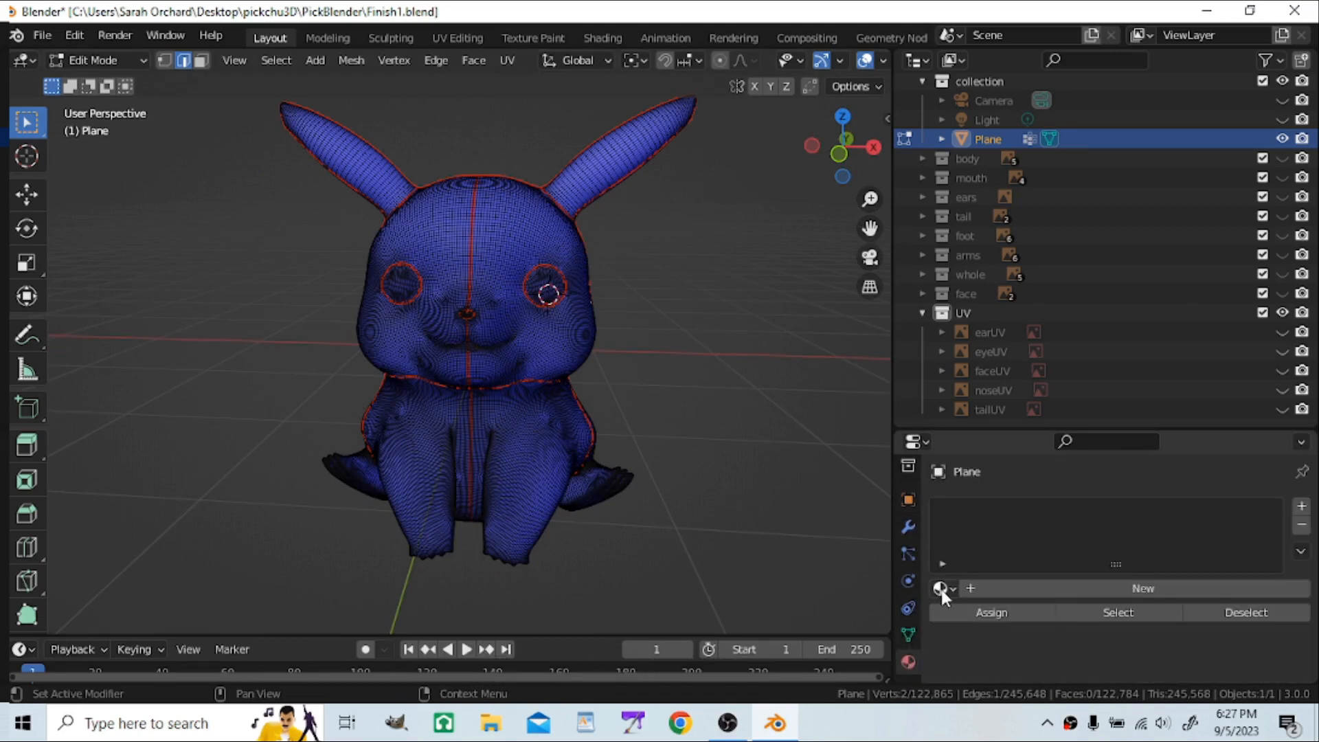
left_click(982, 588)
double_click(982, 512)
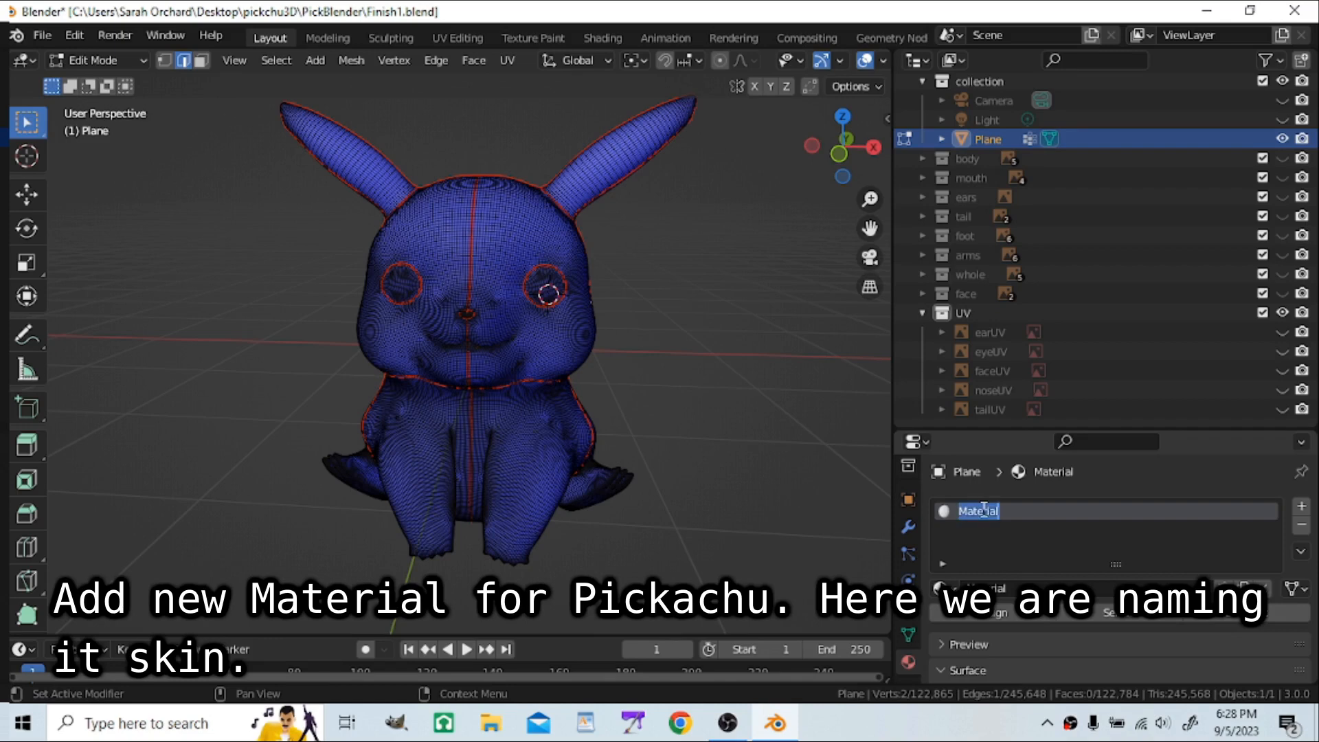
type("skin")
key("Return")
Step: Set the skin material's base color to an Image Texture that uses Material Base Color2.png
scroll(1176, 563, "down", 5)
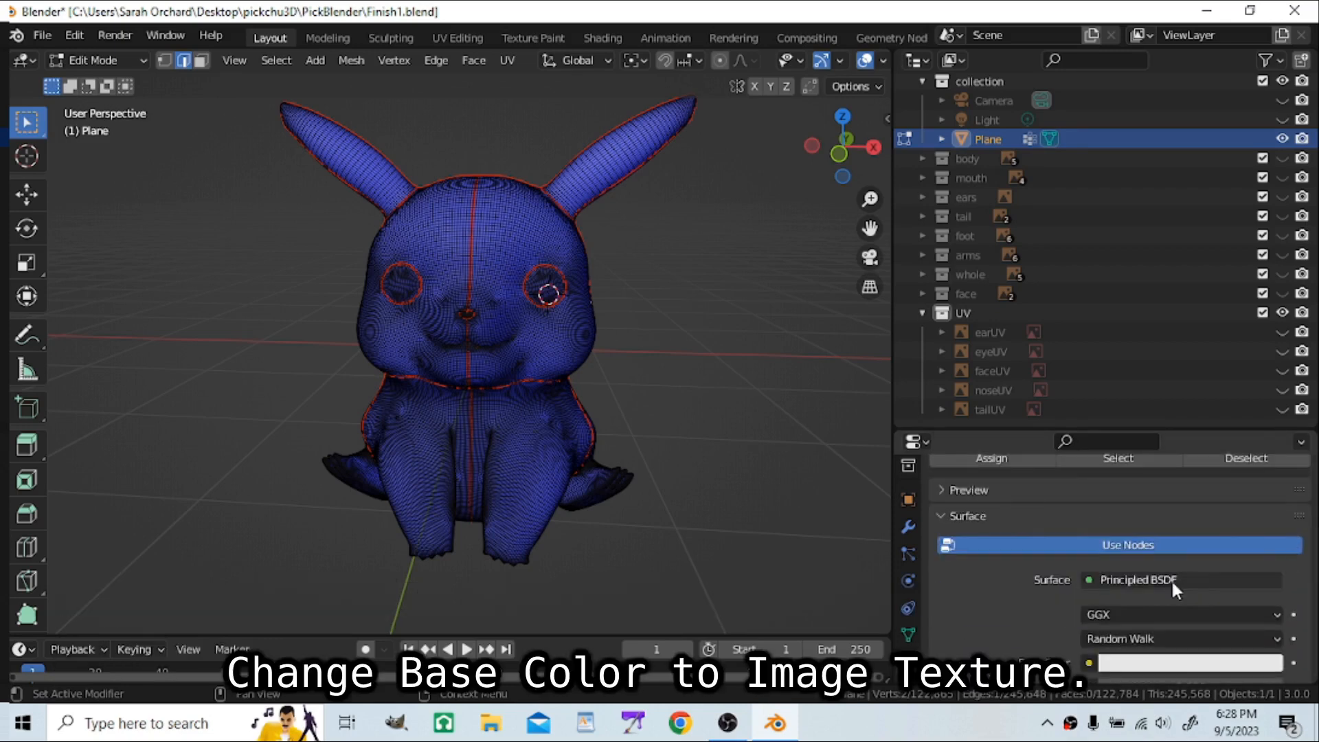
scroll(1038, 682, "down", 2)
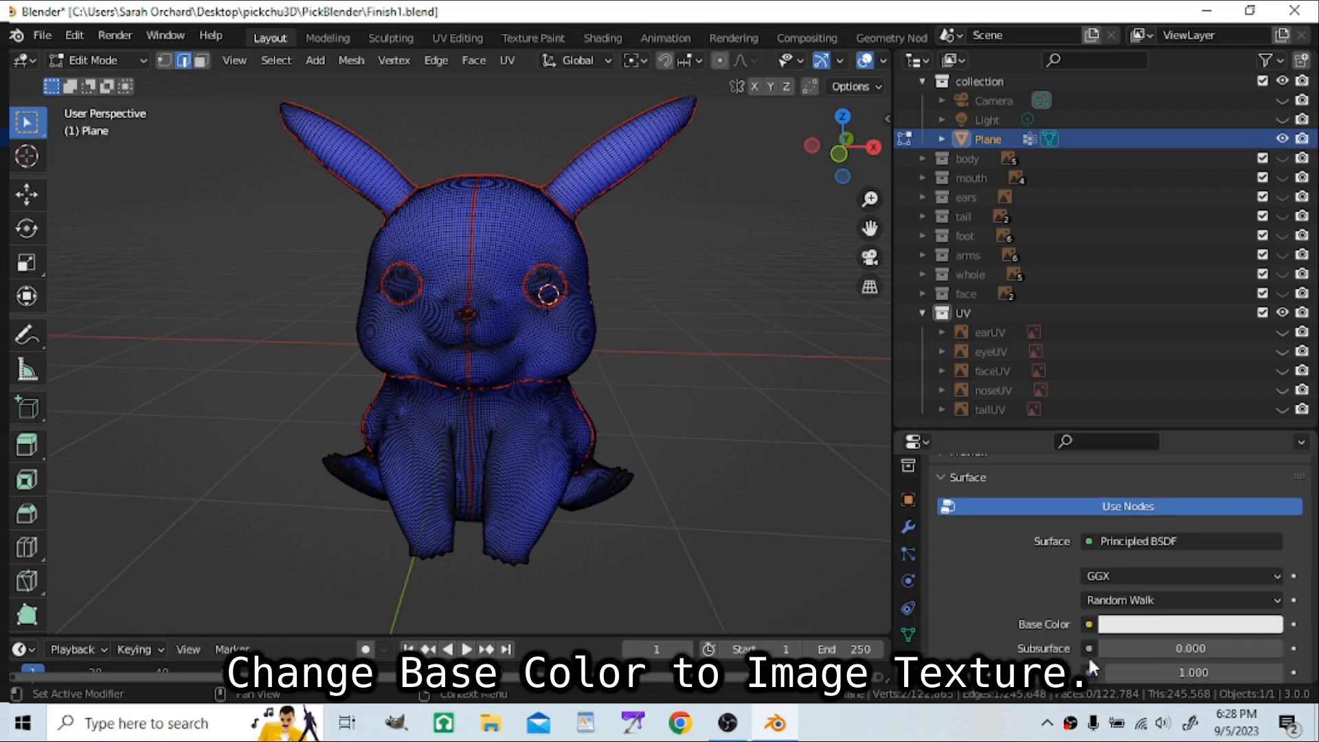
left_click(1088, 624)
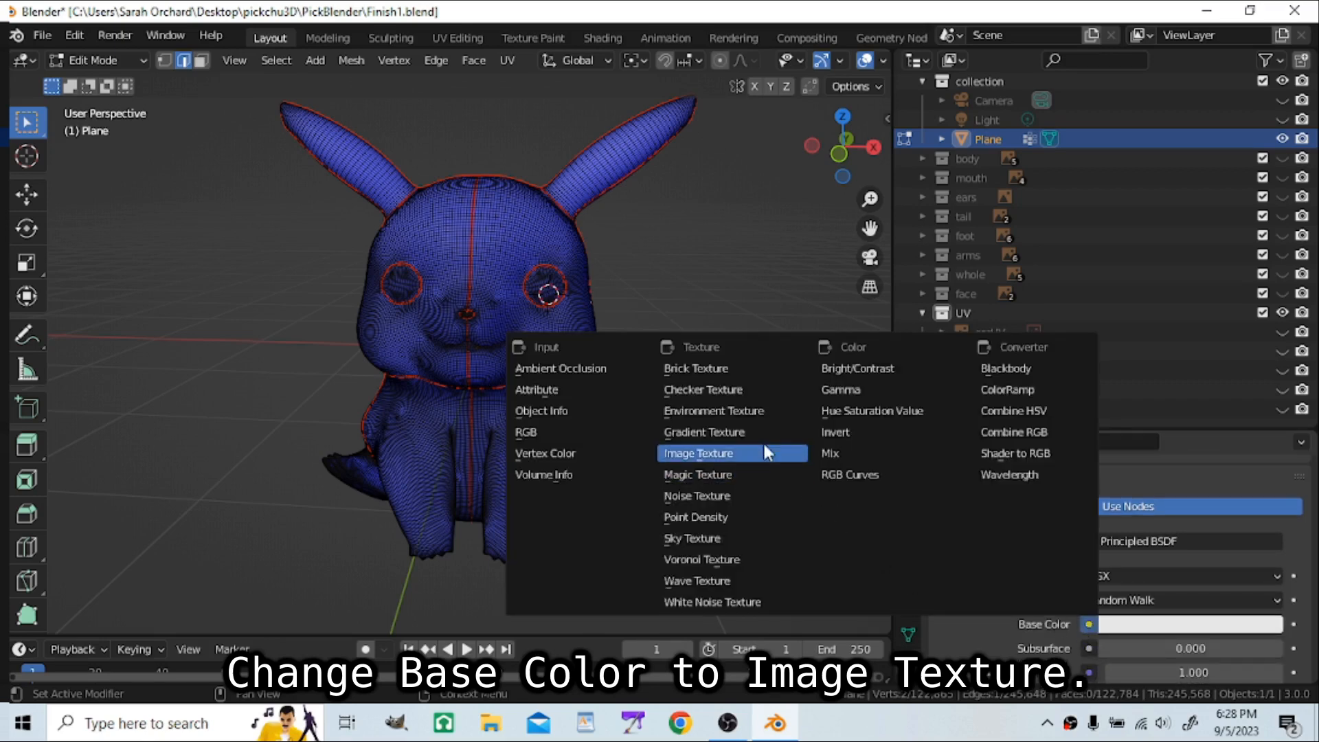
left_click(764, 454)
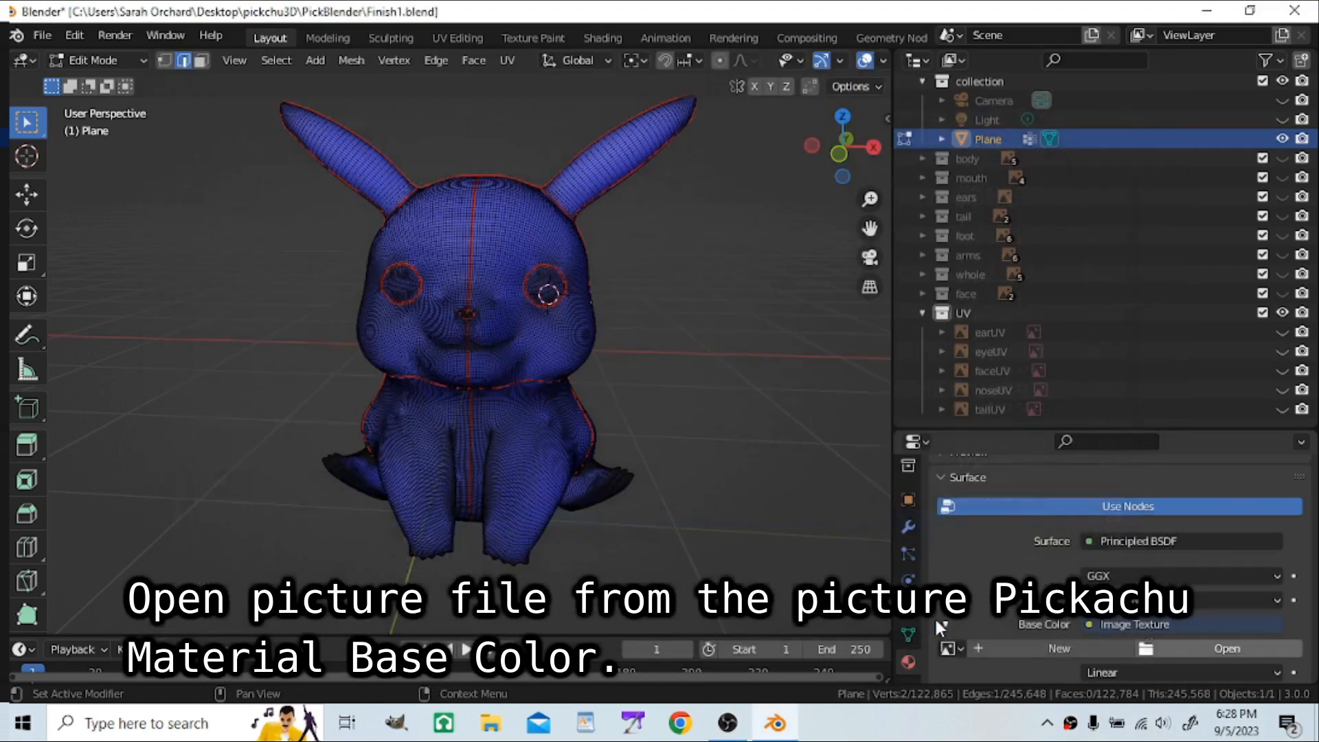
Step: Select the entire Pikachu mesh and assign the skin material to it
key("a")
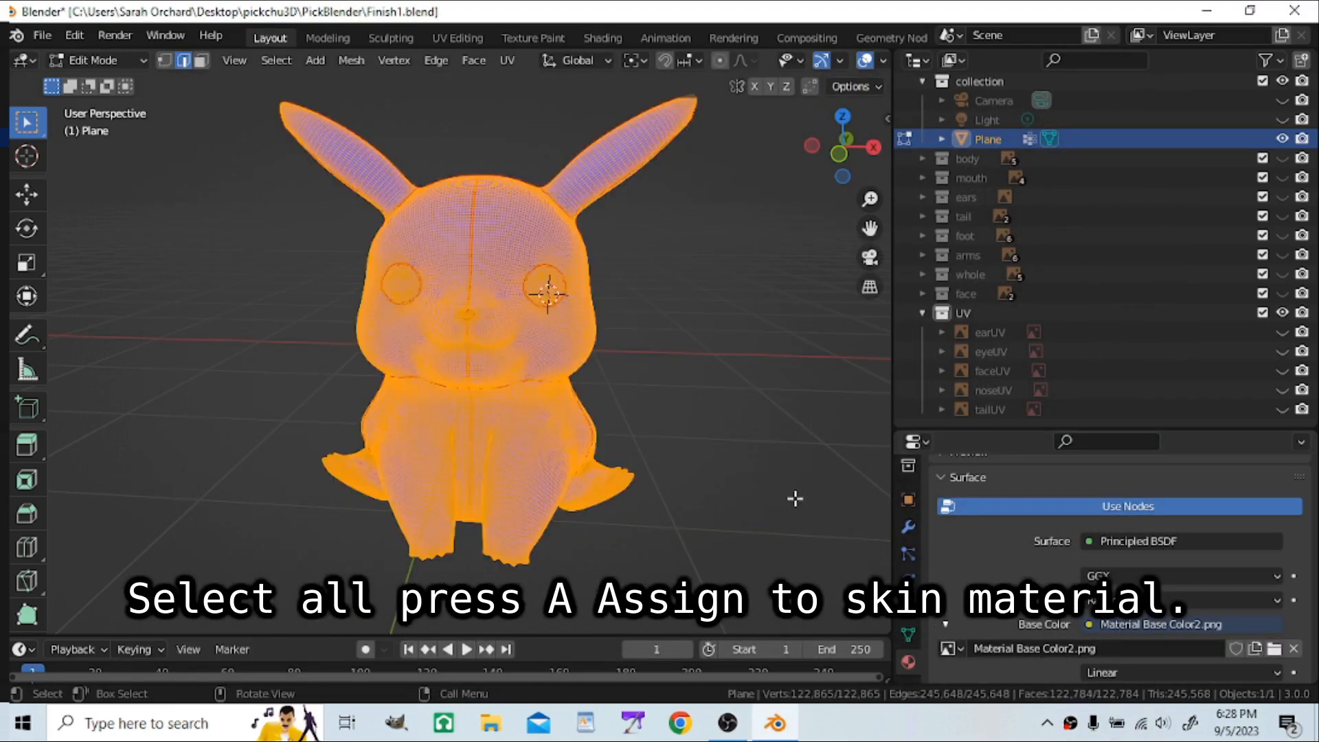
scroll(1058, 618, "up", 4)
left_click(976, 537)
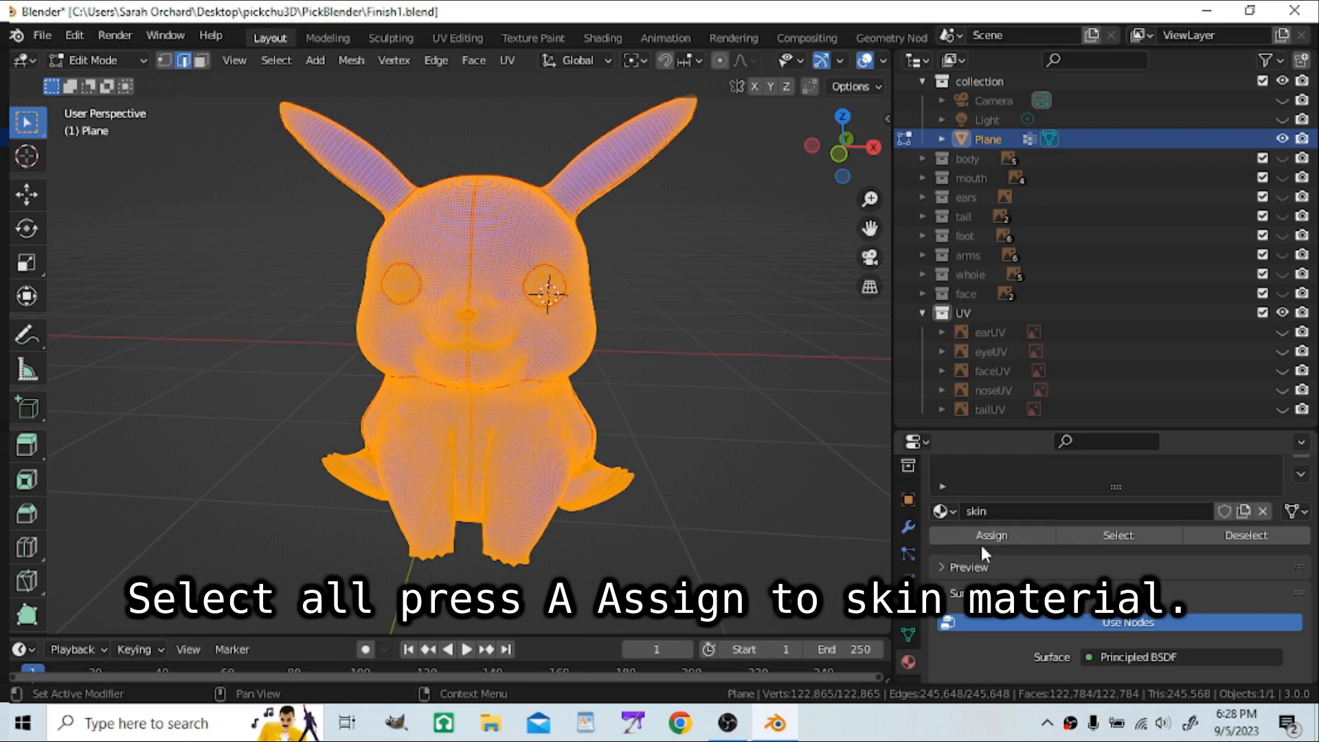
Step: Add a second material slot with a new material and name it eyes
scroll(480, 344, "up", 2)
scroll(1048, 563, "up", 2)
left_click(1301, 505)
left_click(1015, 624)
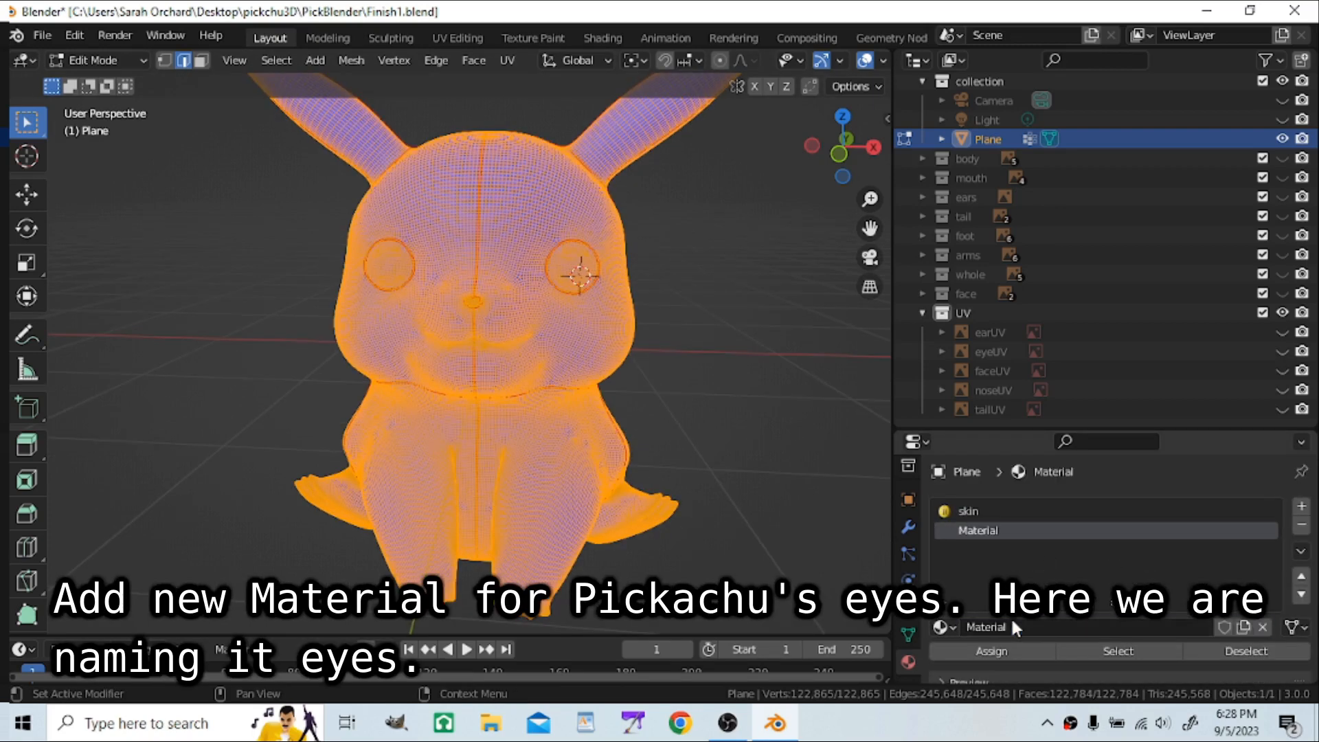
scroll(1015, 621, "down", 1)
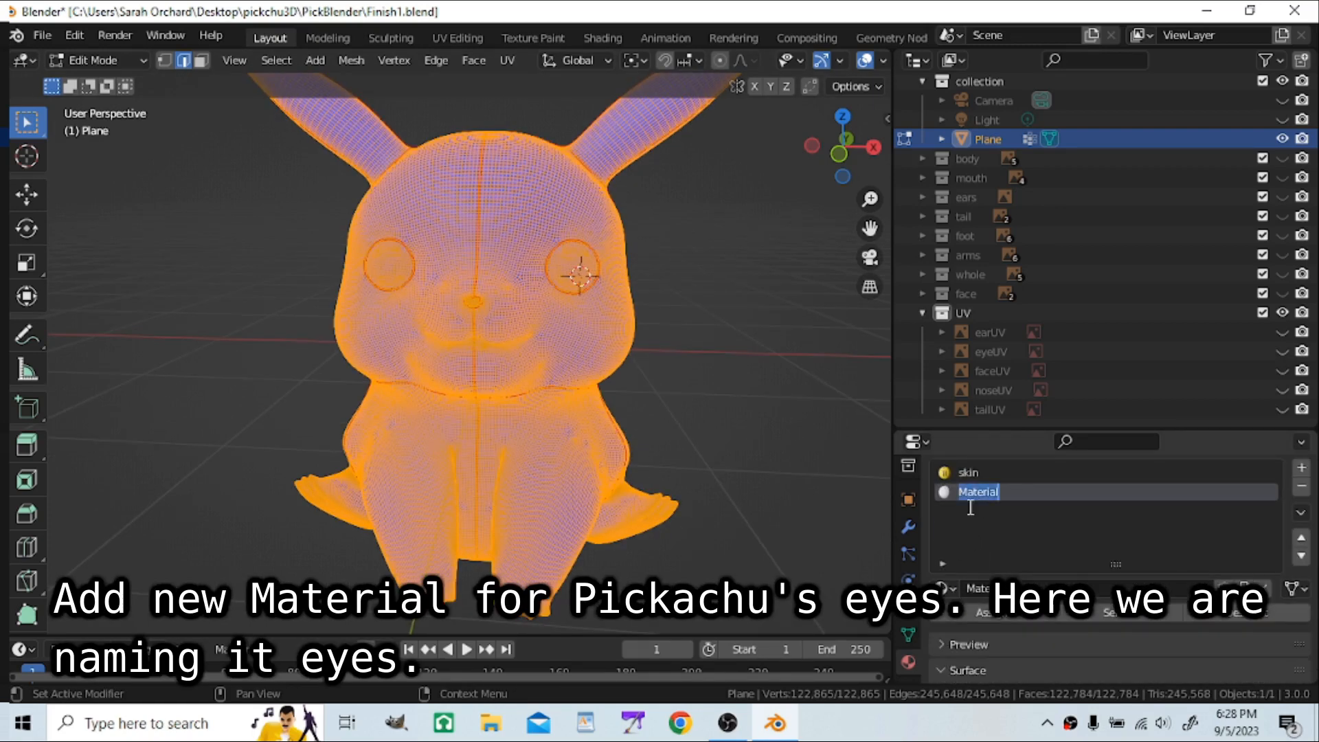
type("eyes")
Step: Circle-select the faces of one eye and trim the selection to its seam outline
scroll(995, 568, "down", 4)
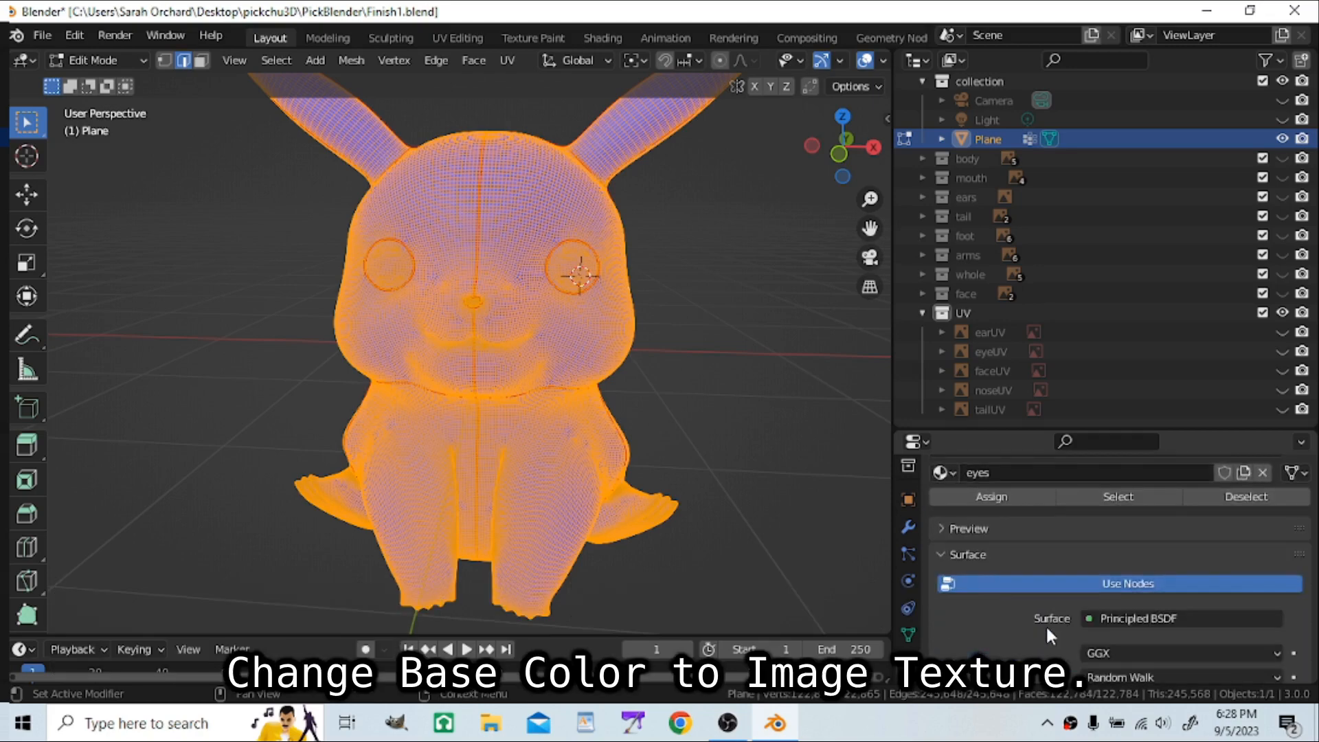
scroll(1045, 624, "down", 2)
middle_click_drag(586, 359, 532, 383)
scroll(595, 442, "up", 5)
scroll(597, 421, "down", 2)
left_click(635, 336)
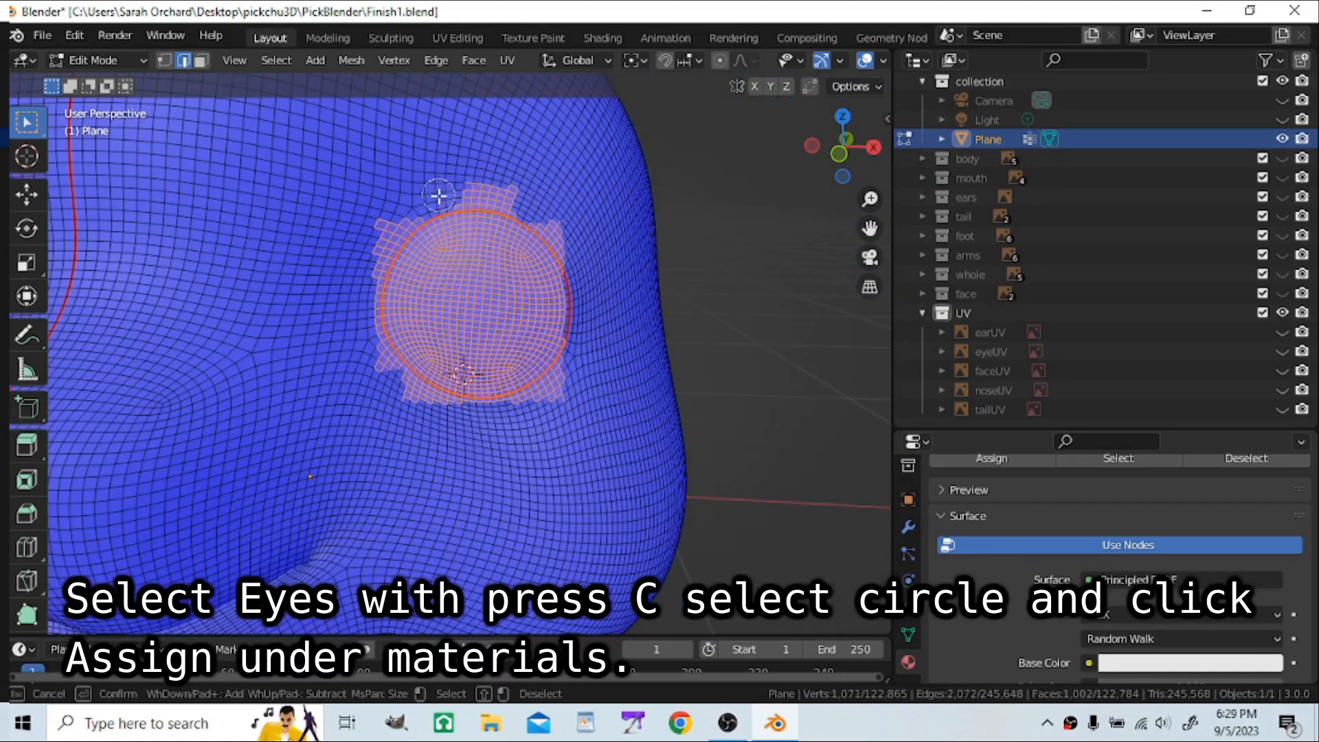
middle_click_drag(438, 197, 536, 242)
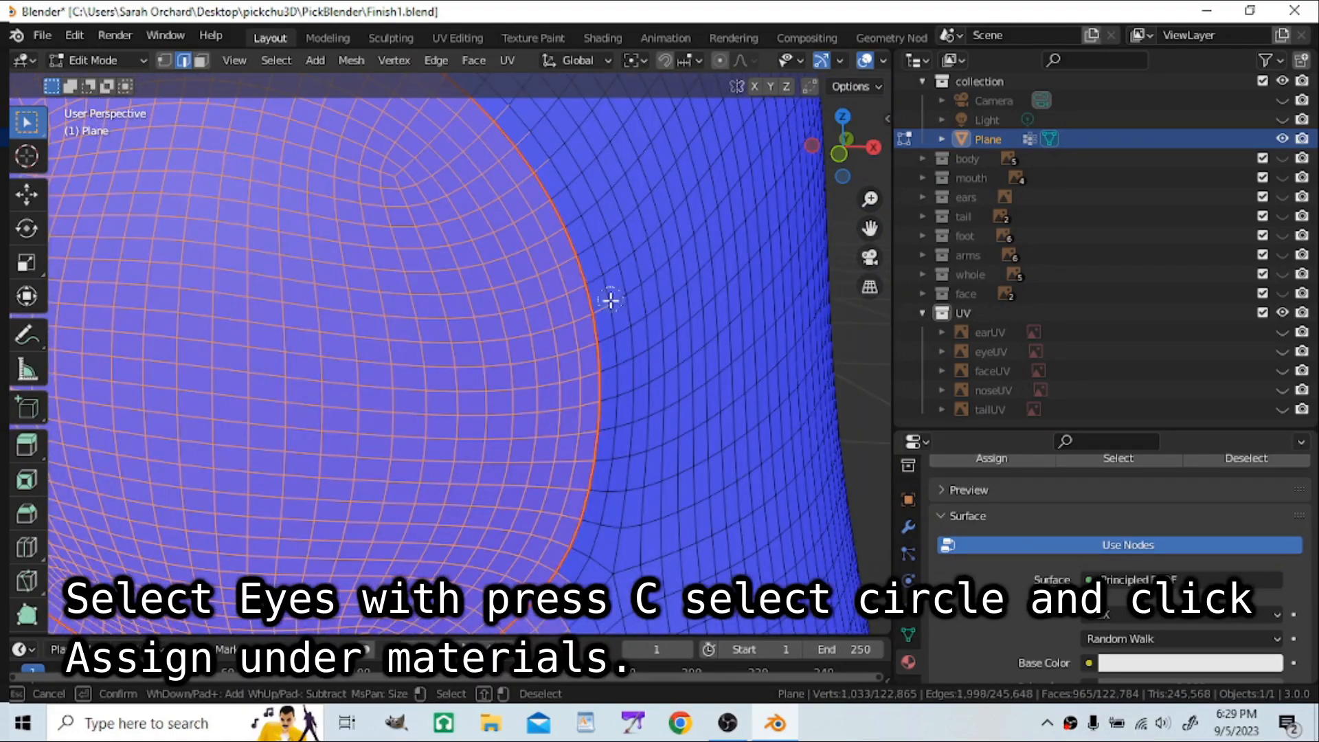
mouse_move(421, 279)
middle_mouse_down()
mouse_move(380, 338)
mouse_move(420, 524)
mouse_move(543, 560)
mouse_move(693, 512)
middle_mouse_up()
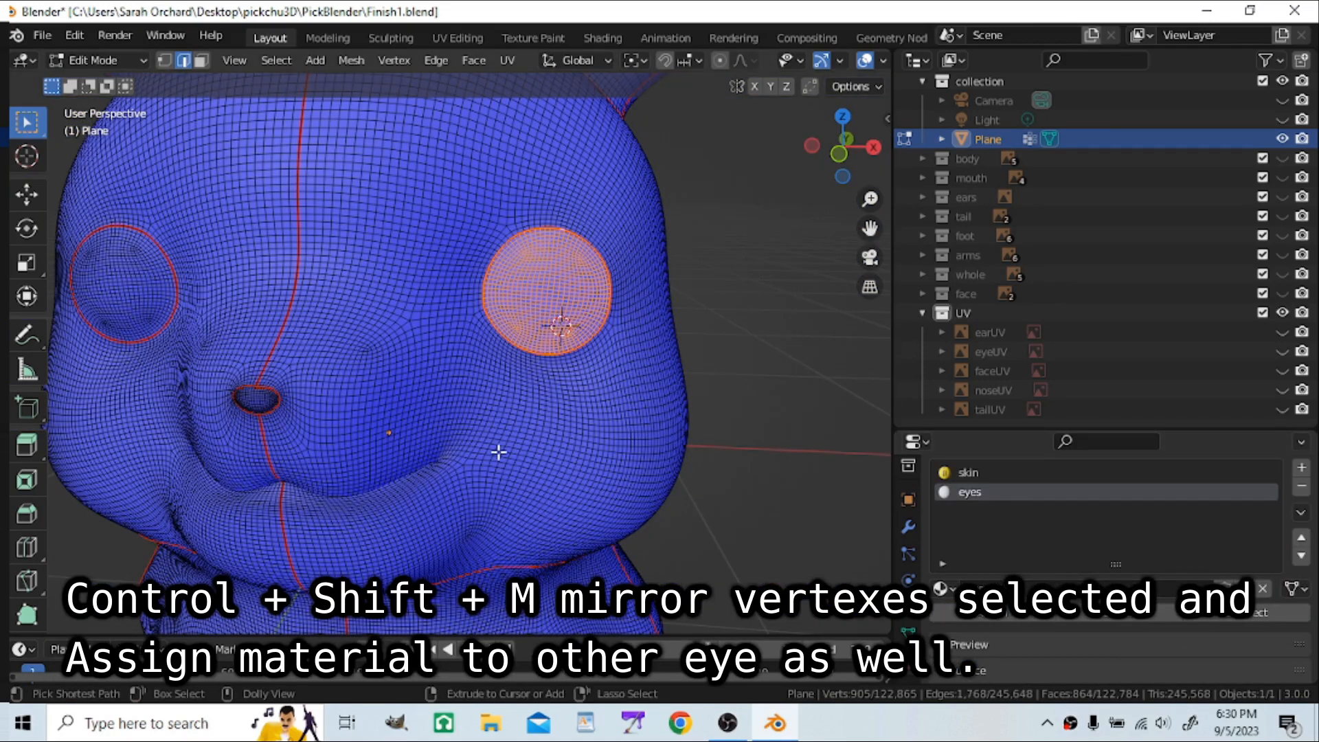
Step: Mirror the eye selection to the other side of the face and assign the eyes material to it
key("ctrl+shift+m")
left_click(962, 615)
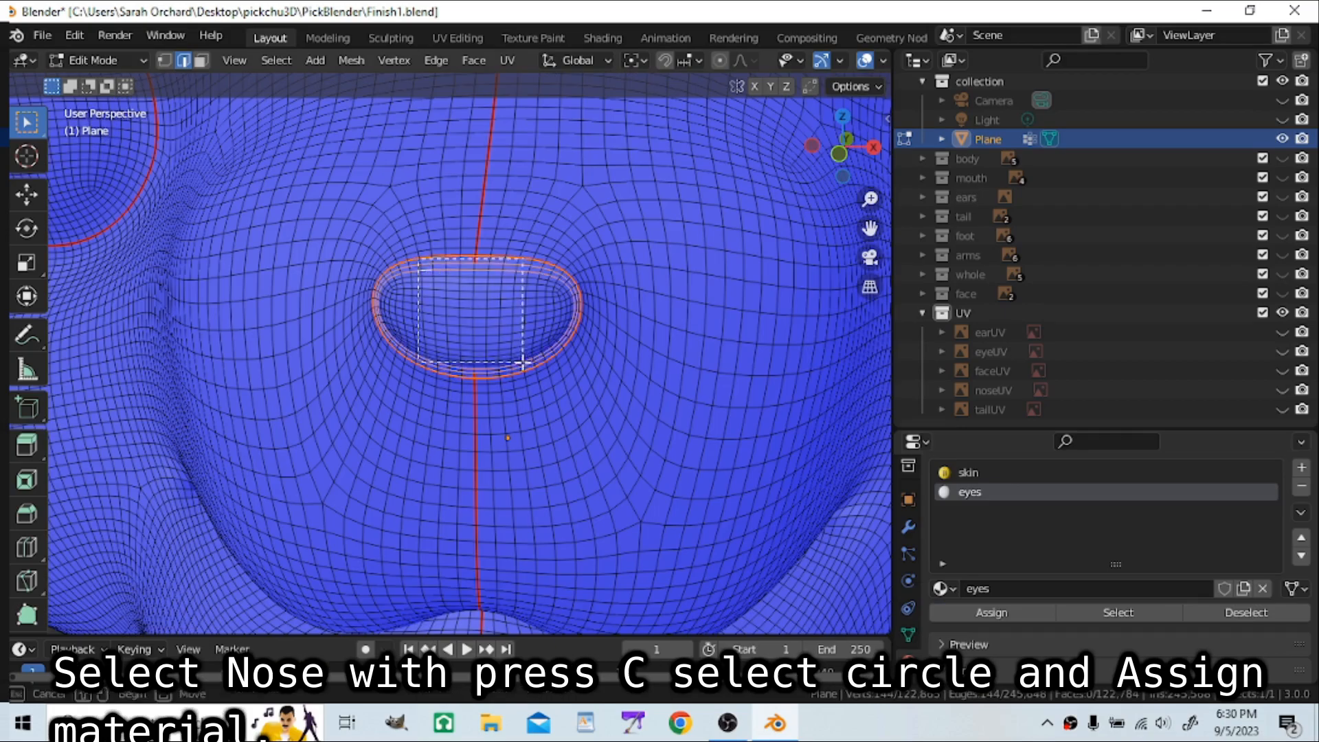
Step: Select all the nose faces inside its seam loop
mouse_move(521, 362)
left_mouse_down()
mouse_move(529, 348)
mouse_move(405, 327)
left_mouse_up()
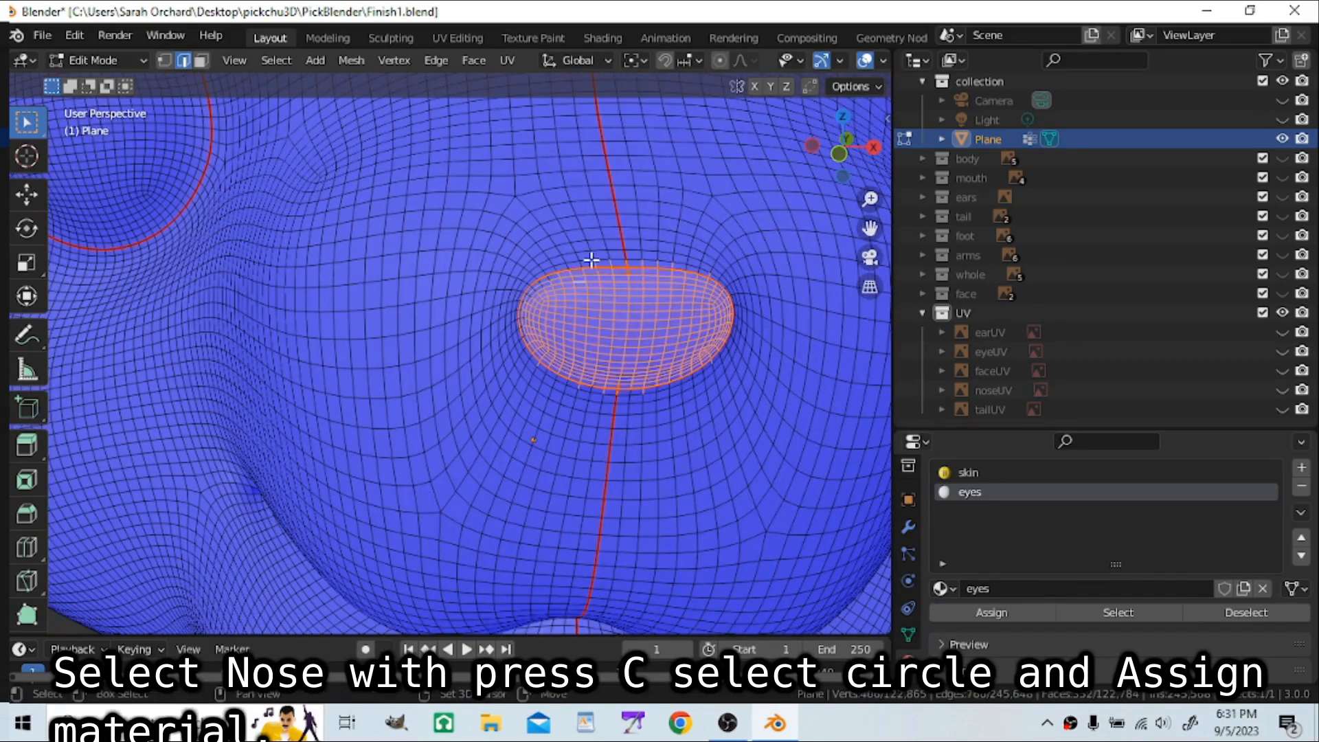
middle_click_drag(707, 270, 462, 368)
middle_click_drag(542, 377, 563, 315)
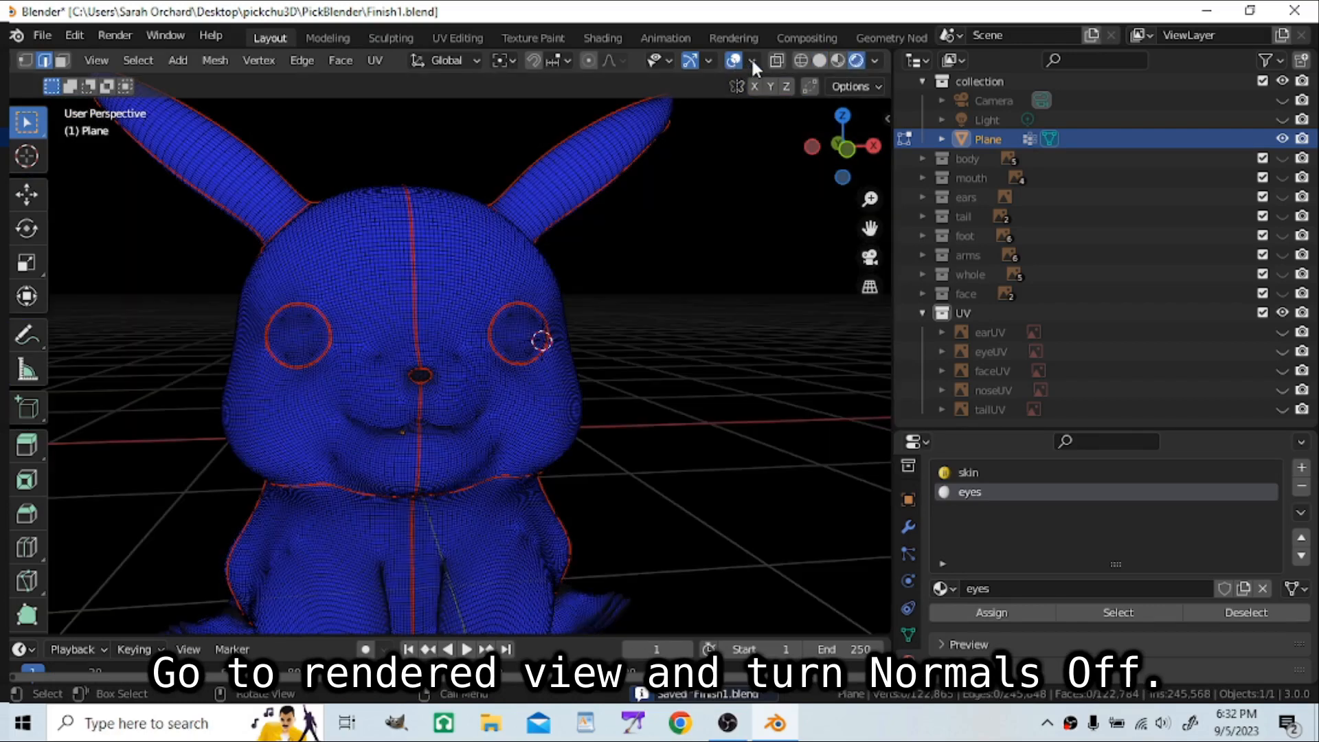
Step: Turn off the Face Orientation overlay in the rendered viewport
left_click(752, 60)
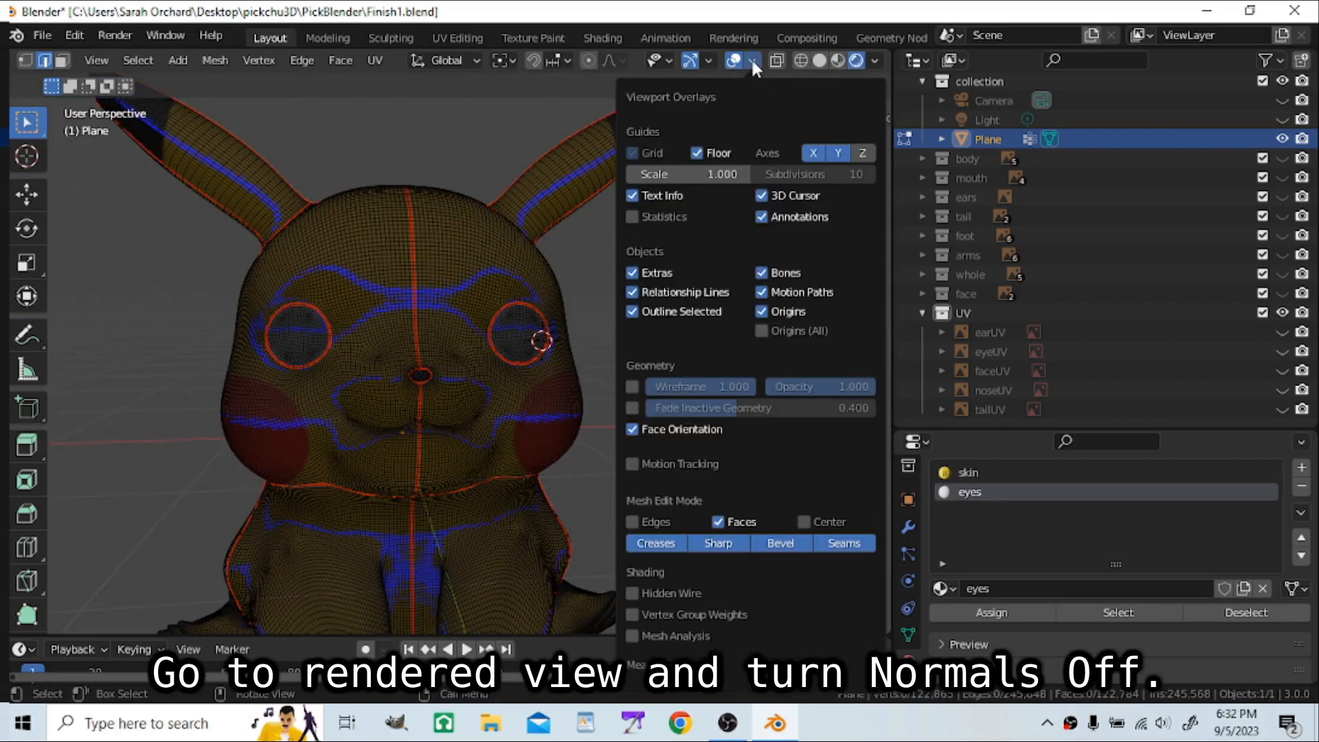
left_click(629, 428)
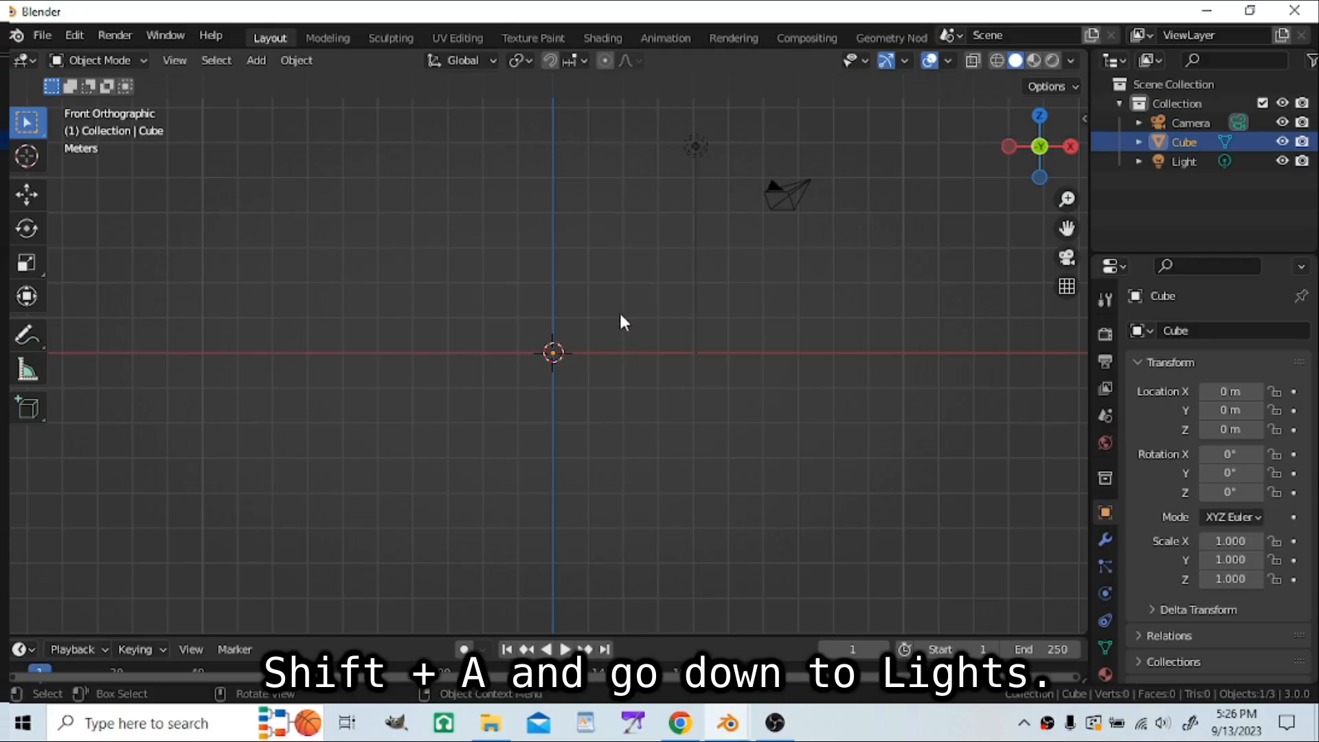
Step: Open the list of light types that can be added to the scene
key("shift+a")
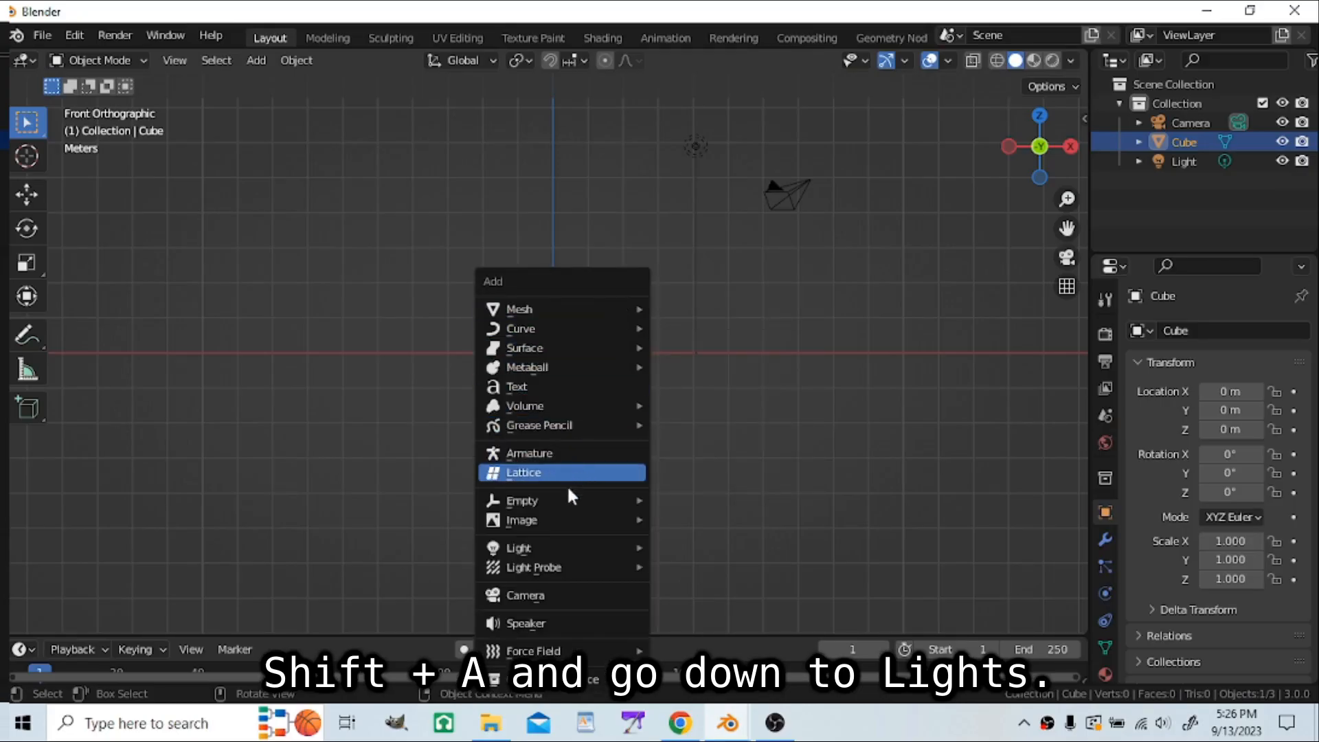
mouse_move(553, 545)
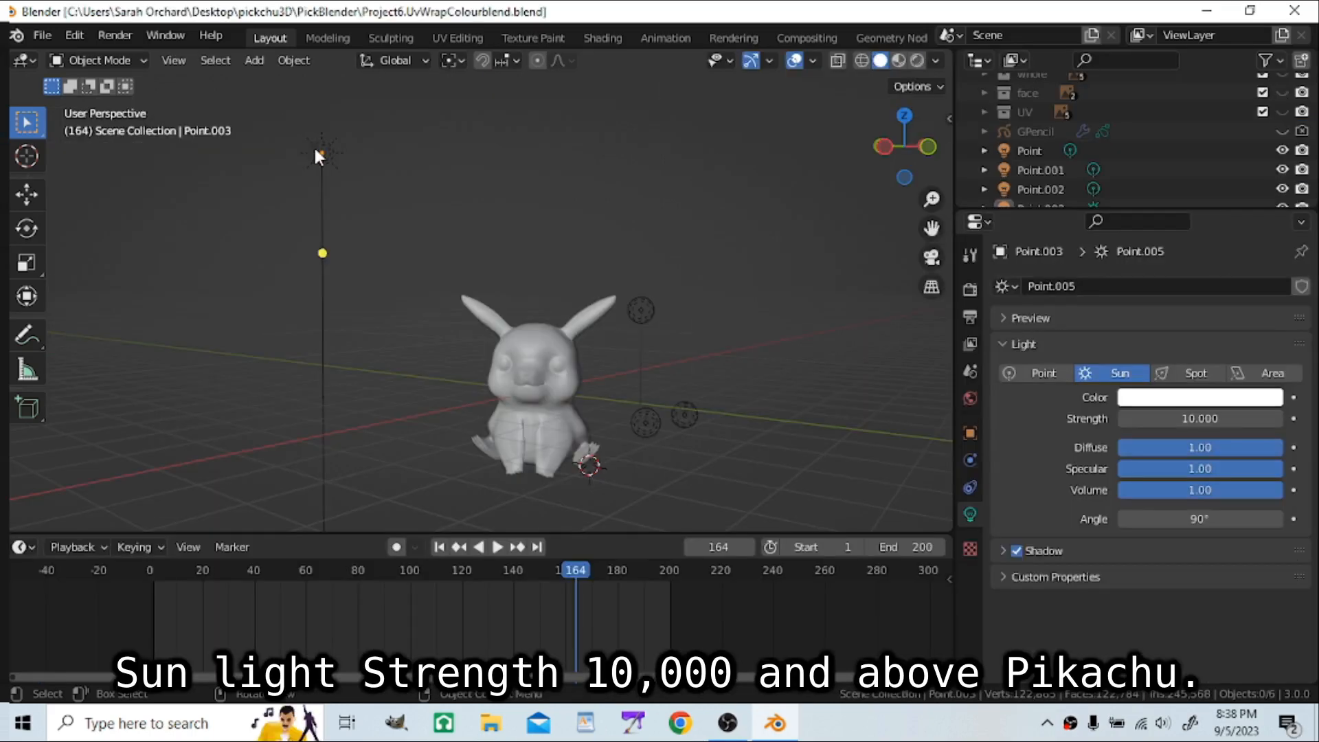
Step: Check the settings of the sun light above Pikachu and of the point lights beside it
left_click(313, 146)
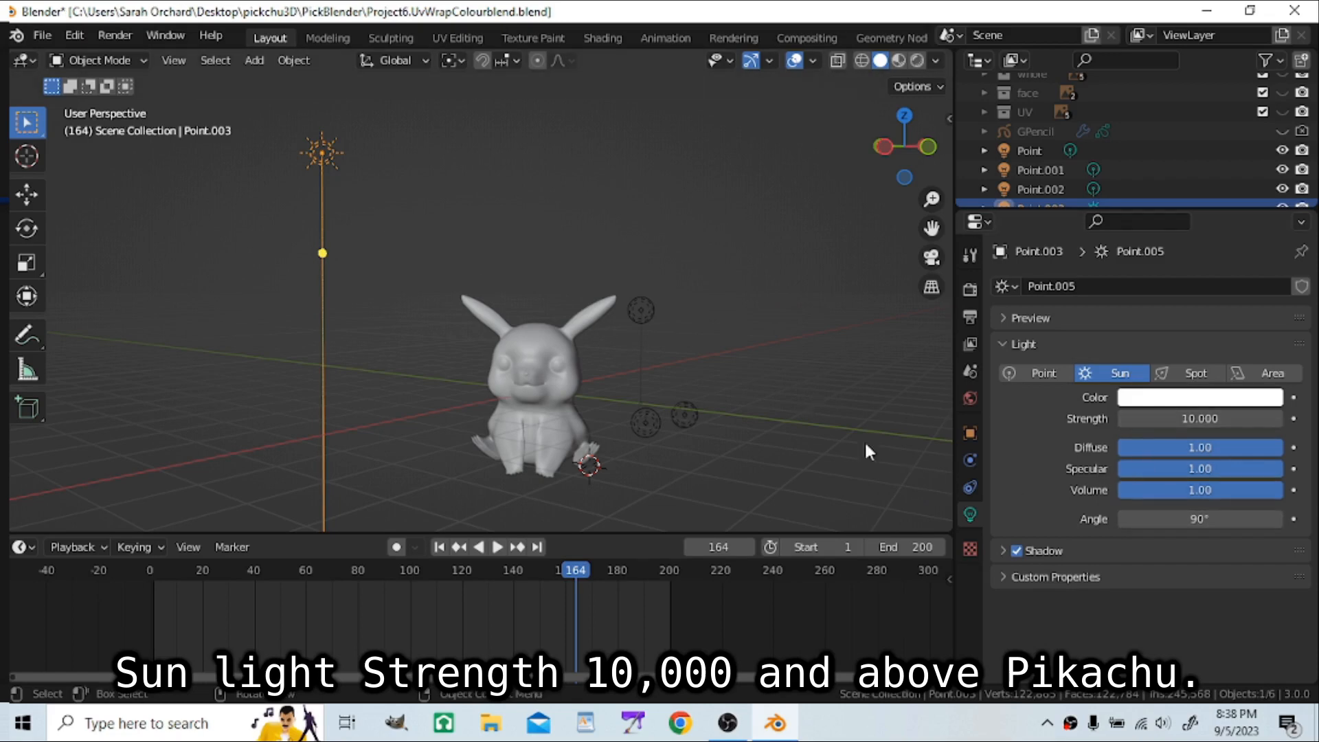
left_click(643, 312)
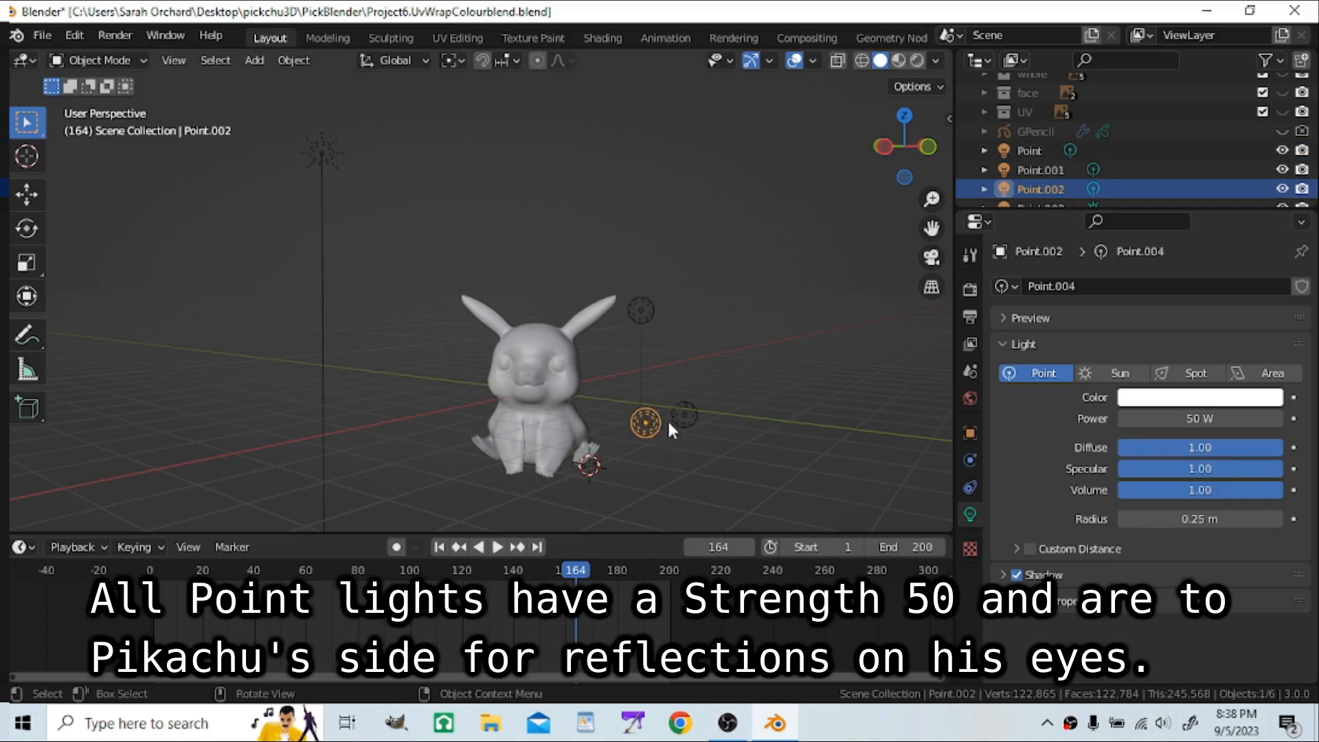
left_click(684, 415)
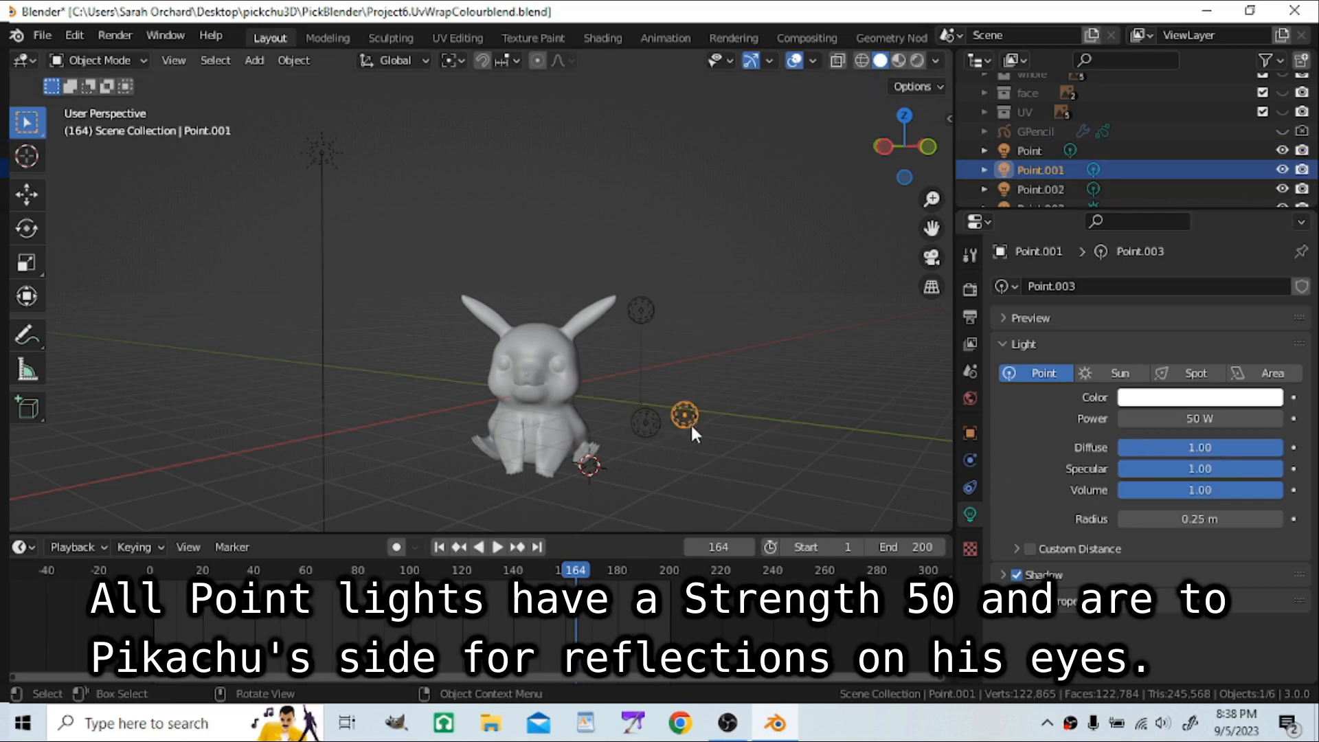
Step: Select the Pikachu mesh, switch the viewport to rendered view and inspect the lit, textured model
middle_click_drag(622, 454, 642, 425, "shift")
scroll(611, 430, "up", 2)
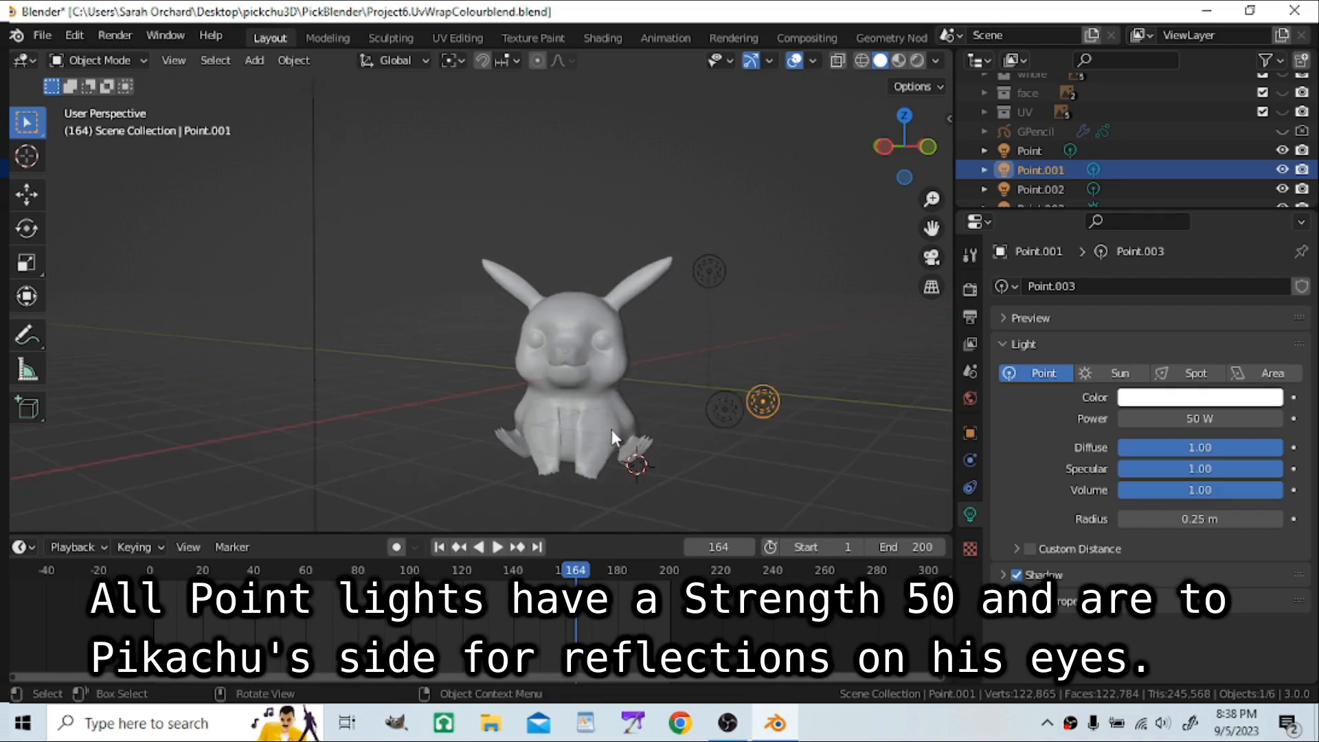
left_click(601, 394)
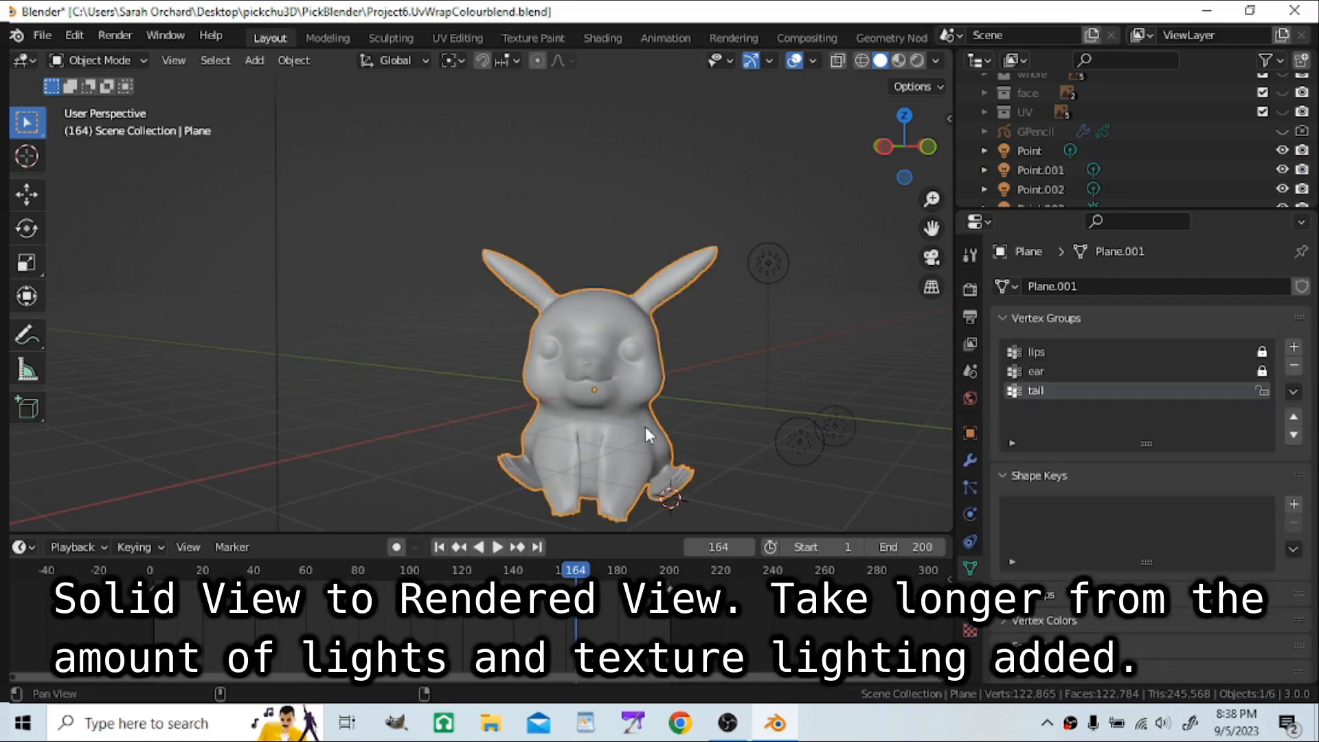
middle_click_drag(645, 426, 604, 320, "shift")
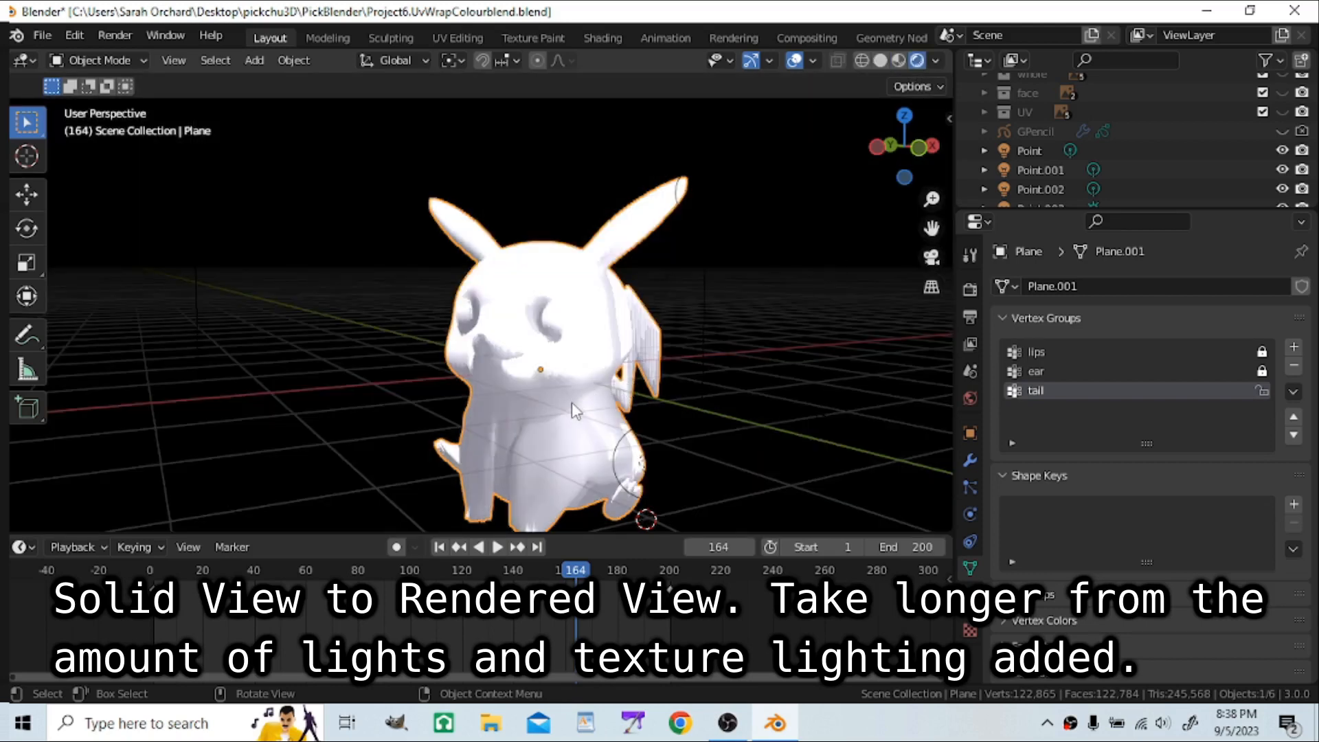
scroll(579, 402, "down", 2)
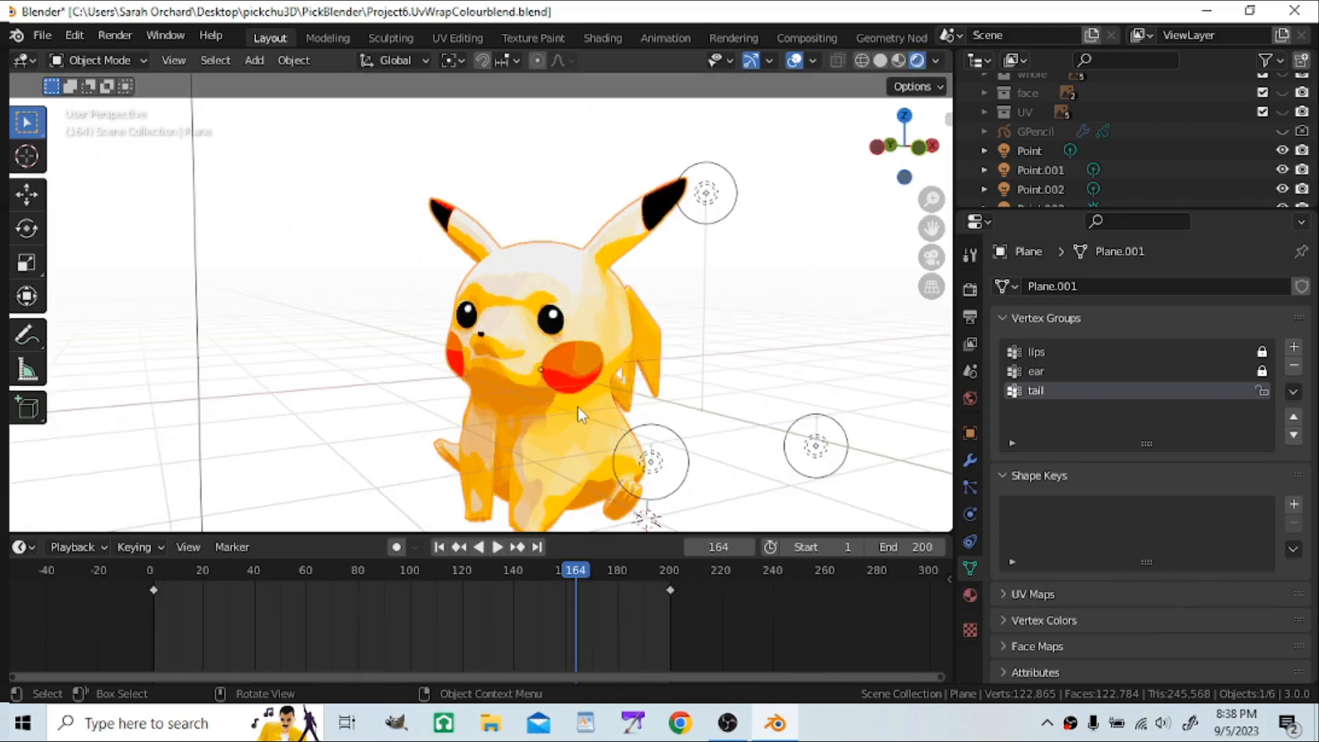
middle_click_drag(560, 434, 659, 396)
scroll(658, 412, "up", 4)
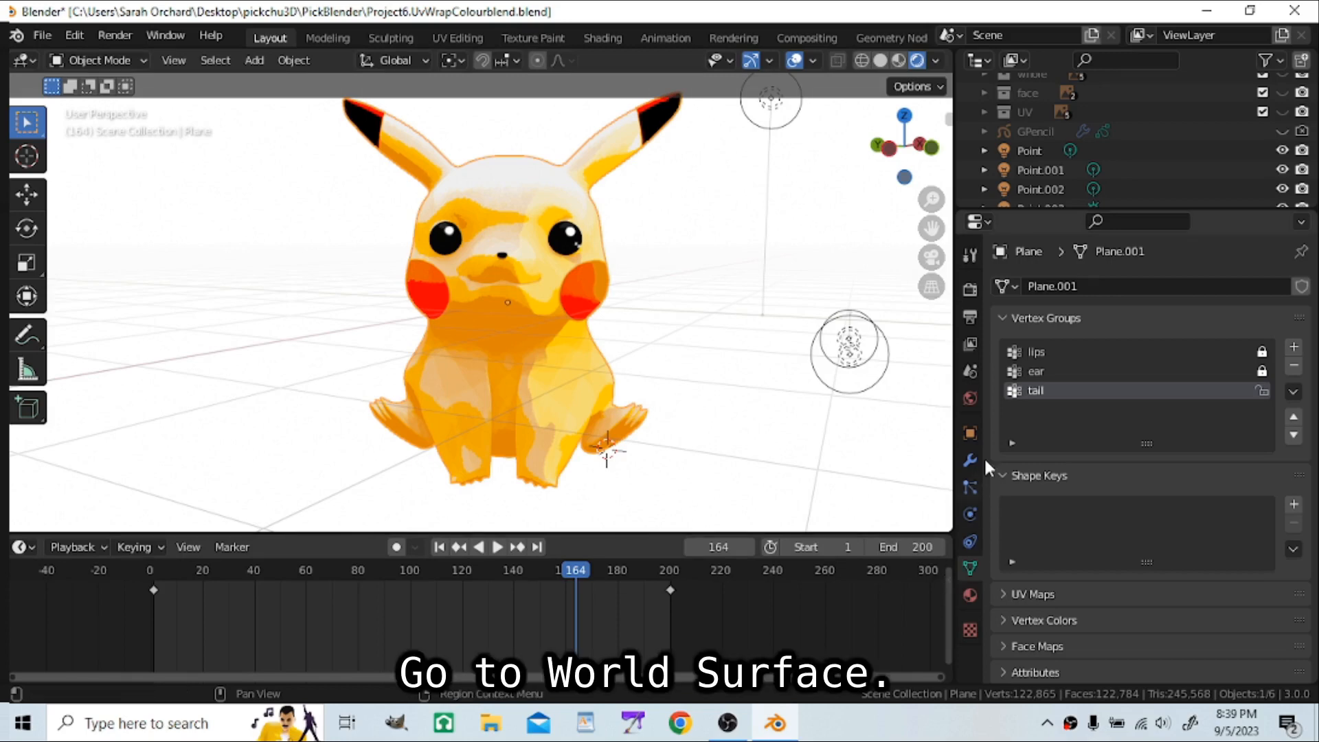
Step: Open the World surface settings and switch to the Shading workspace
left_click(970, 399)
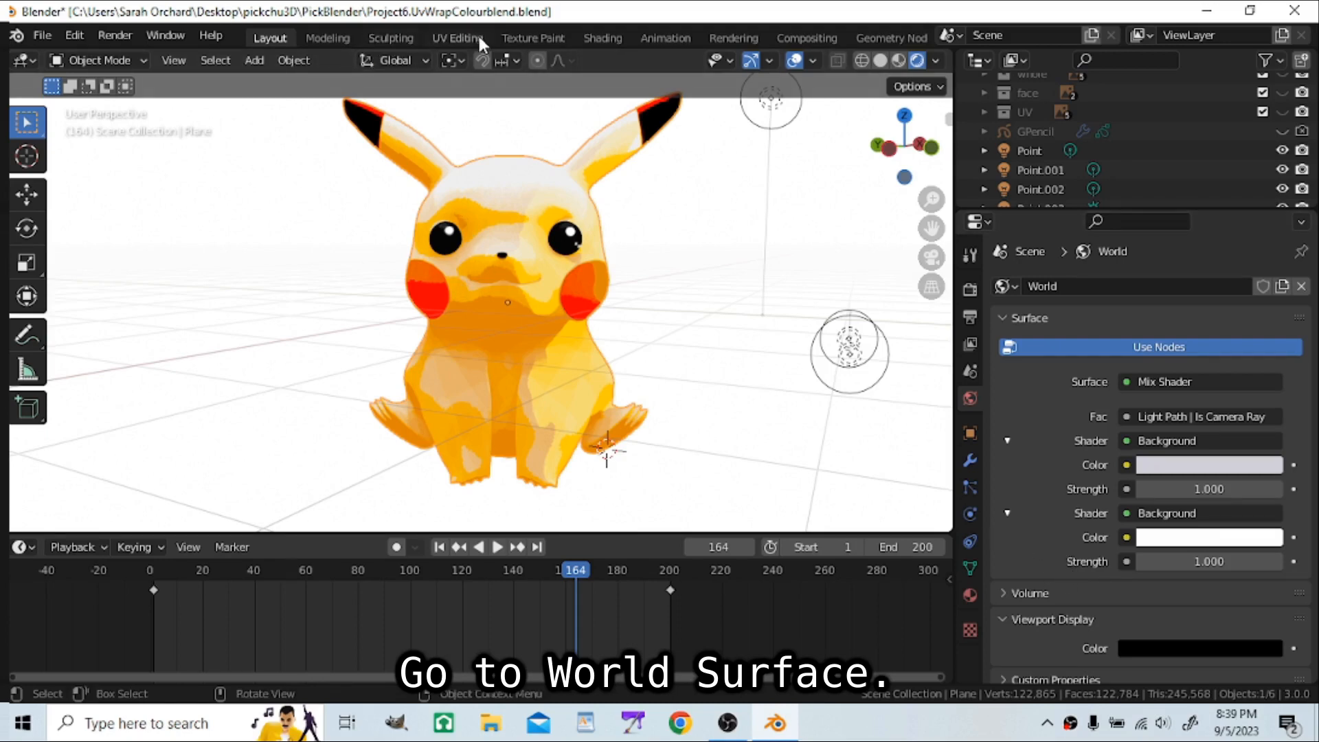
left_click(596, 32)
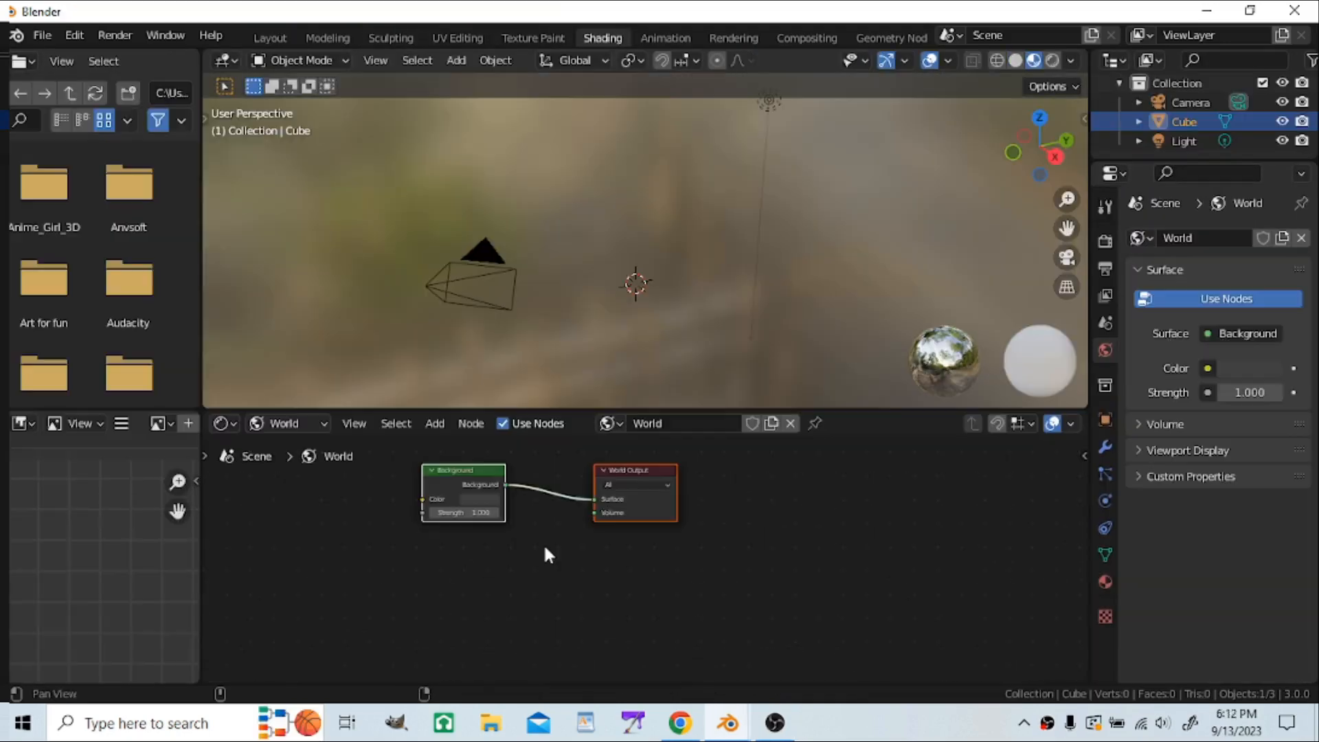
Step: Add a Light Path node to the World shader, placed ahead of the Background node
left_click(467, 483)
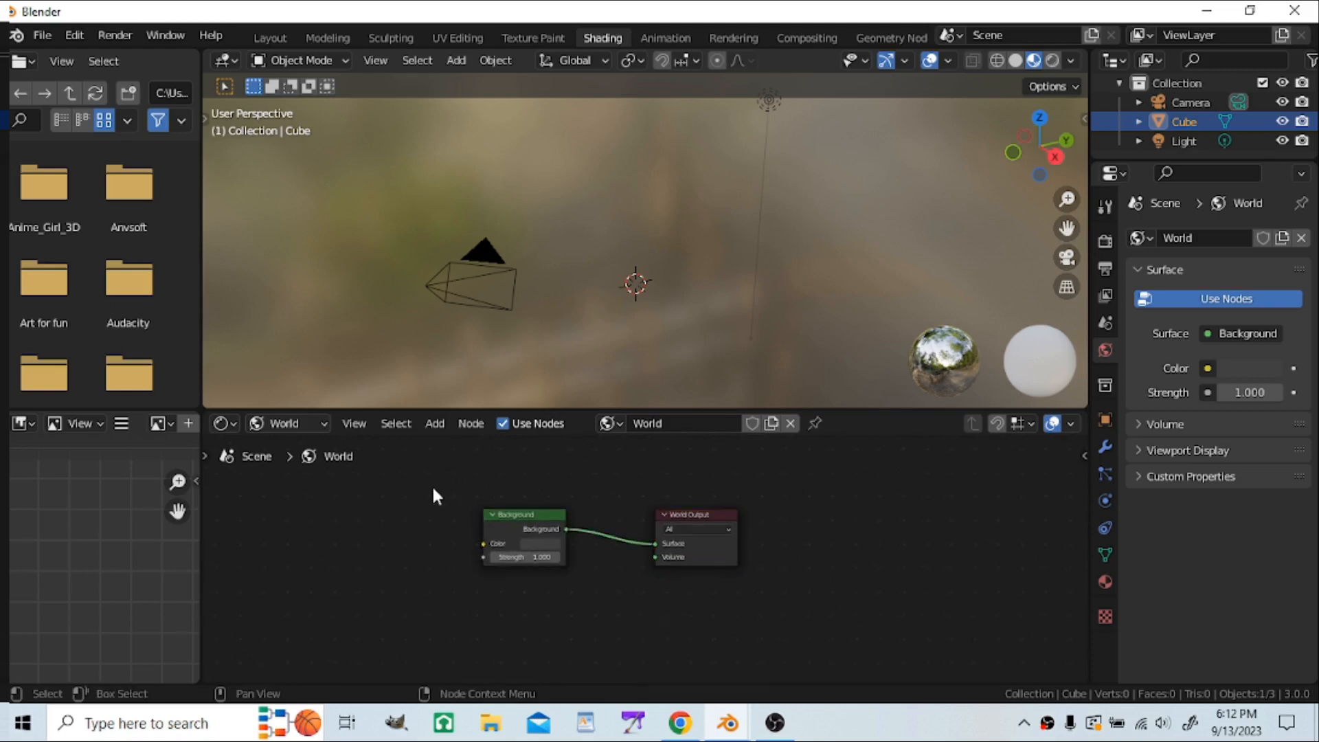
key("shift+a")
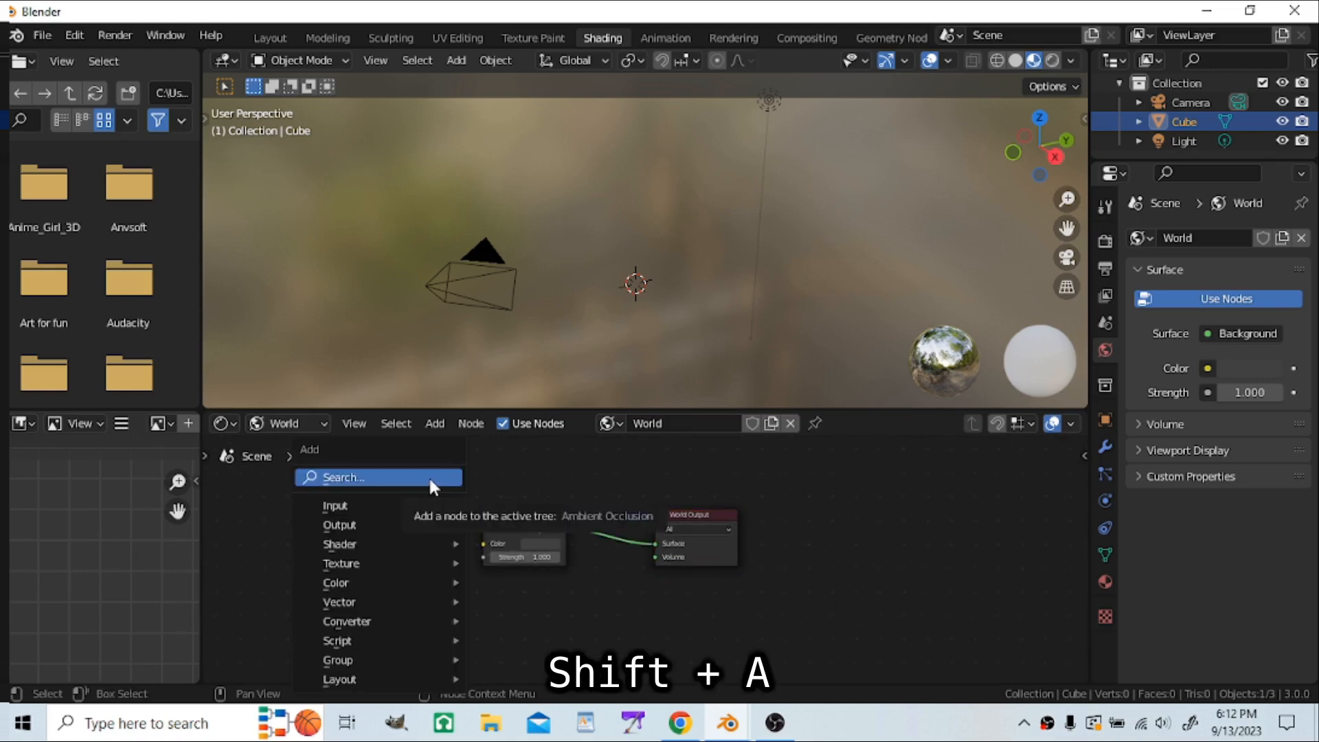
left_click(428, 478)
type("l")
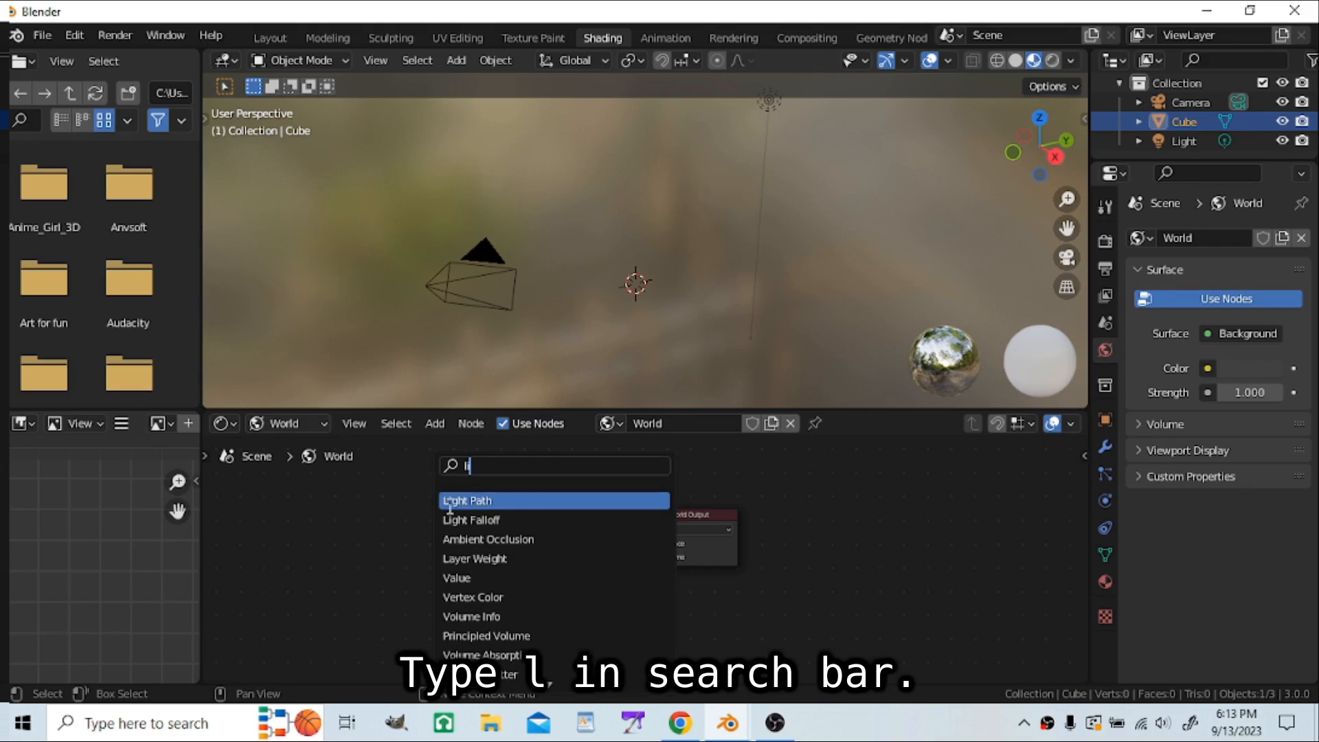
left_click(450, 507)
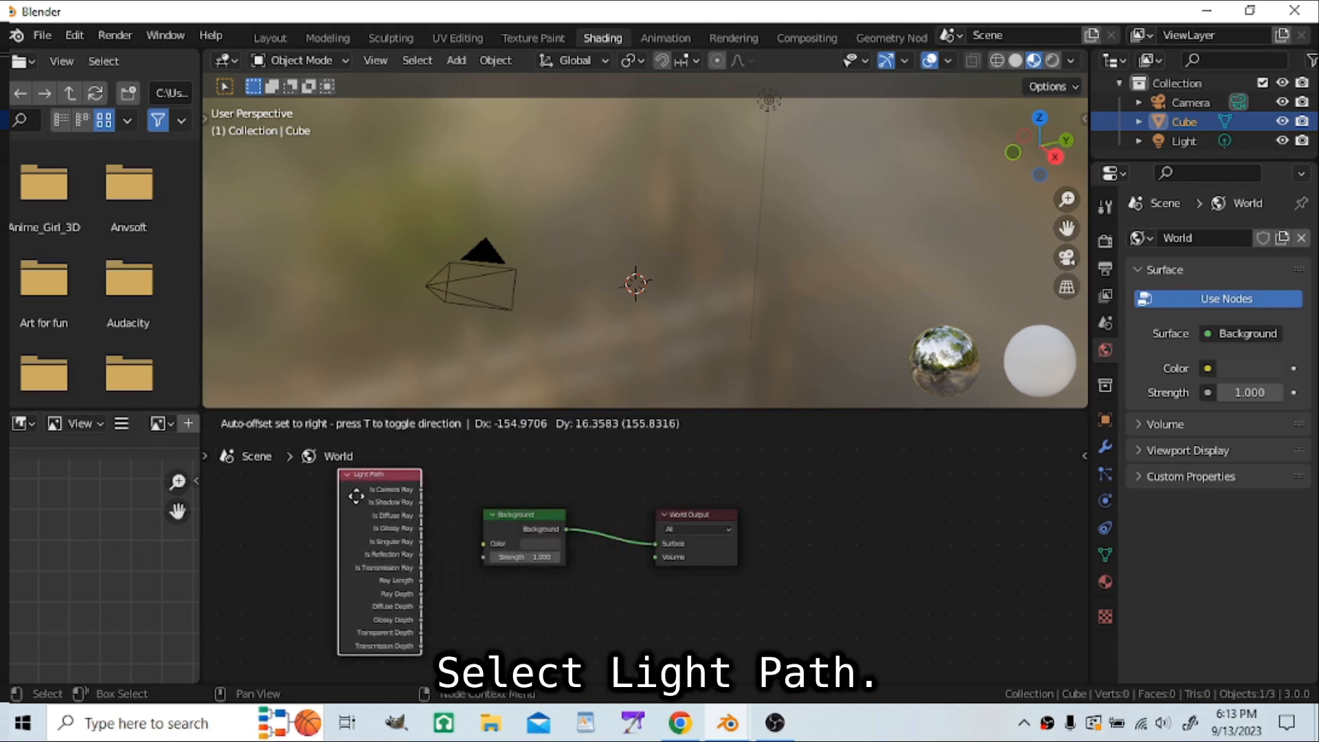
left_click(353, 503)
Step: Add a Mix Shader node to the World shader and place it below the Background node
key("shift+a")
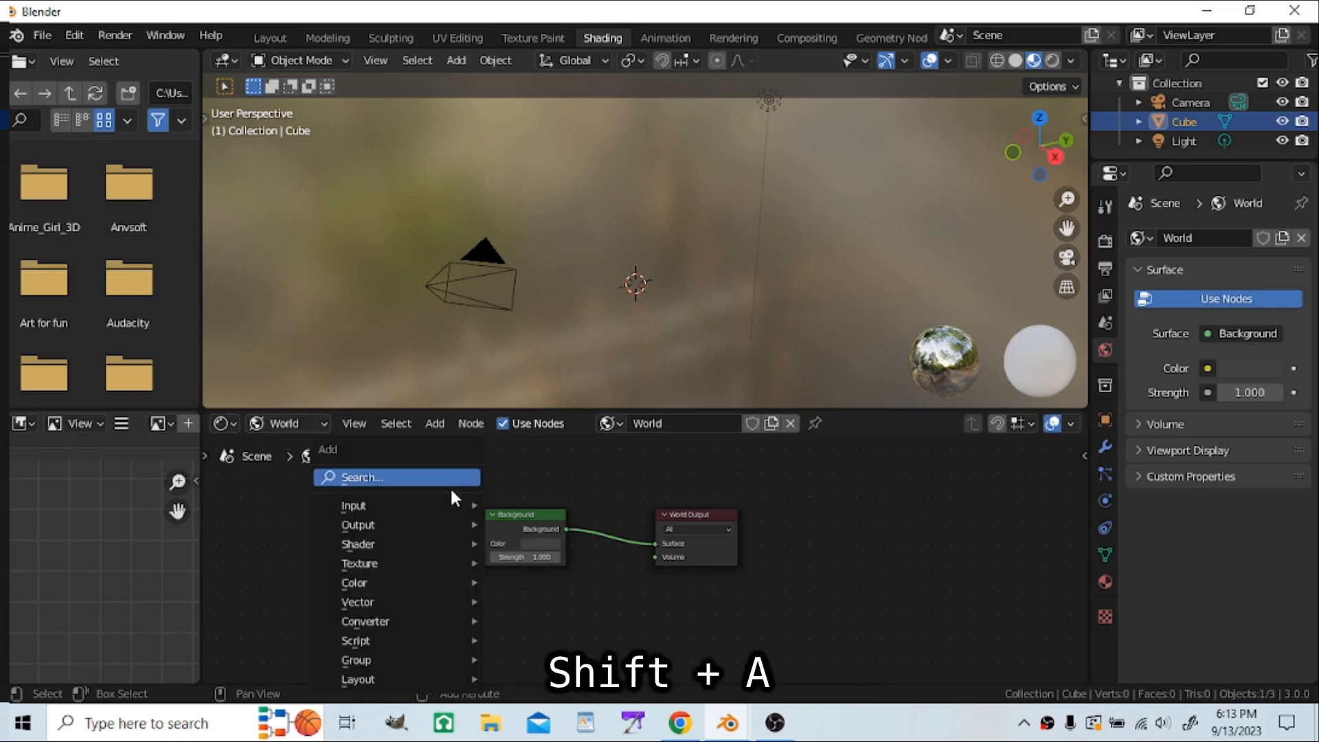
left_click(450, 485)
type("mi")
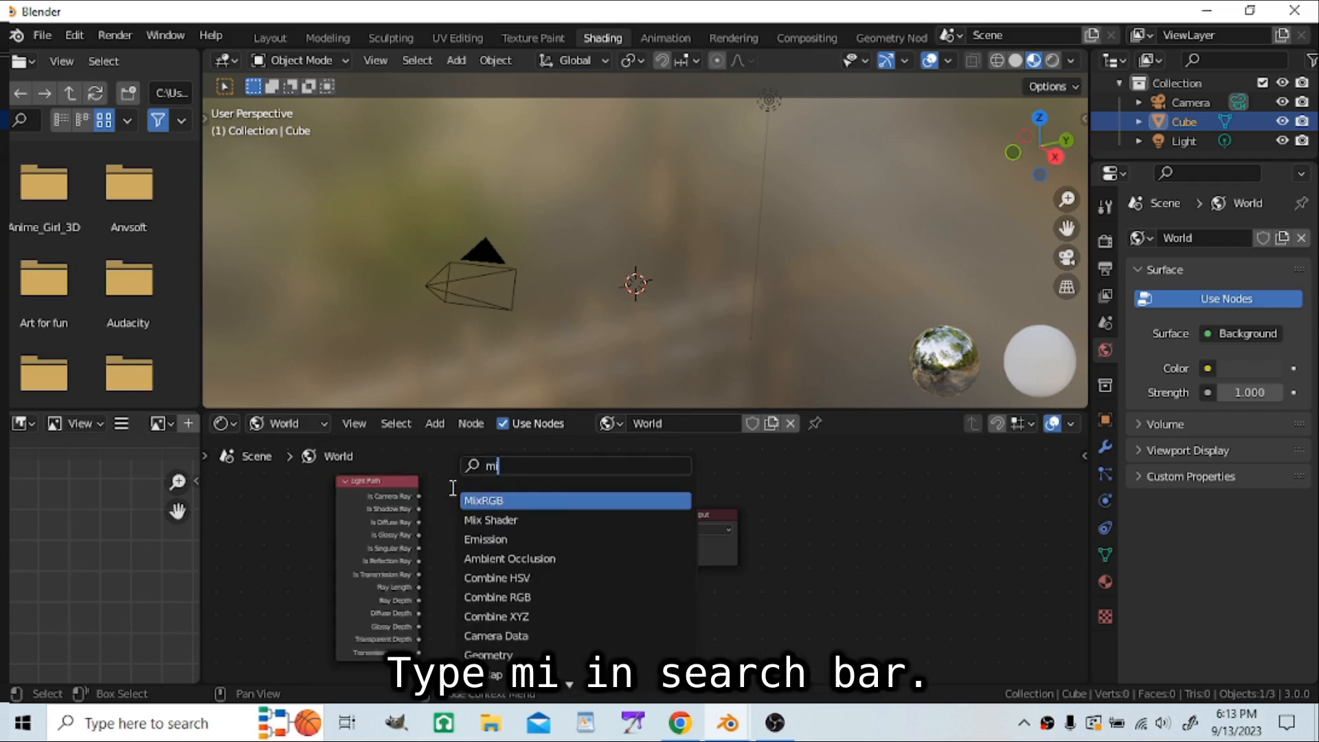
left_click(489, 520)
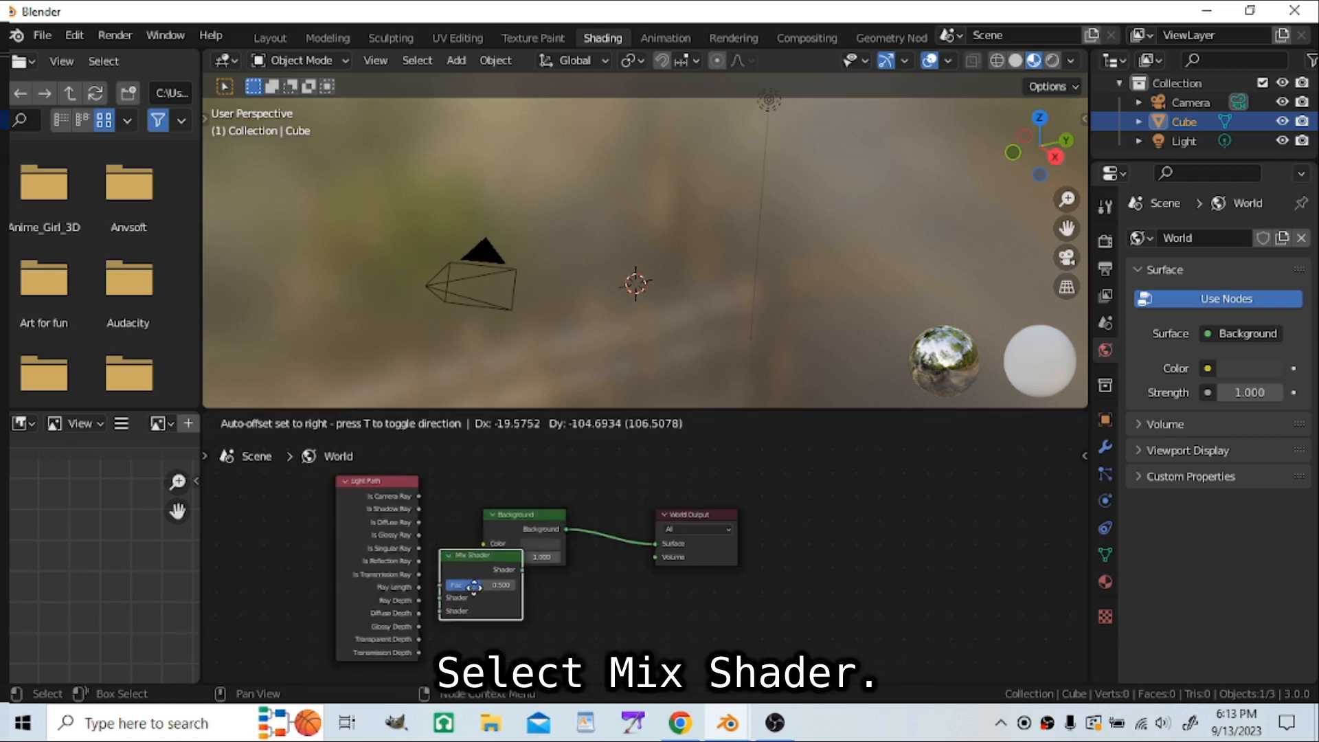
left_click(473, 618)
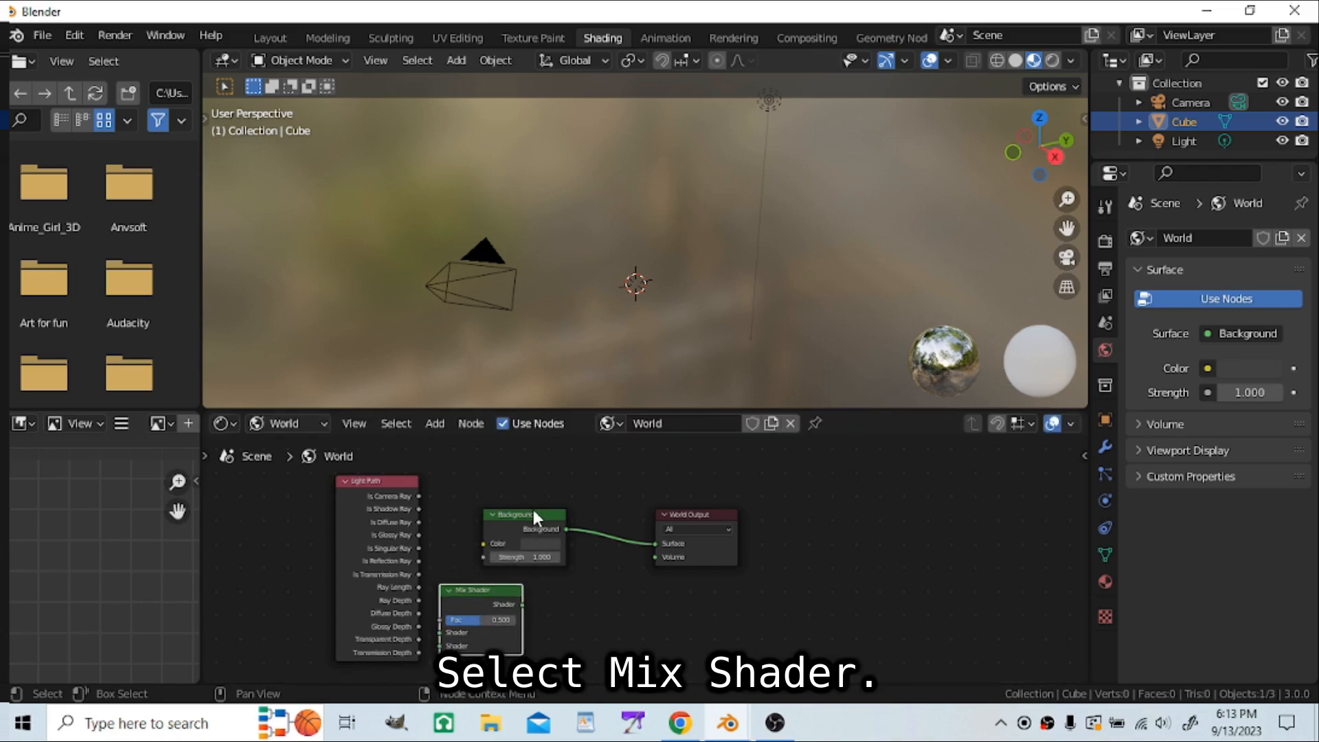
Step: Disconnect the Background node from World Output and link the Mix Shader's output to the World Output Surface input
left_click_drag(648, 538, 610, 662)
left_click(547, 520)
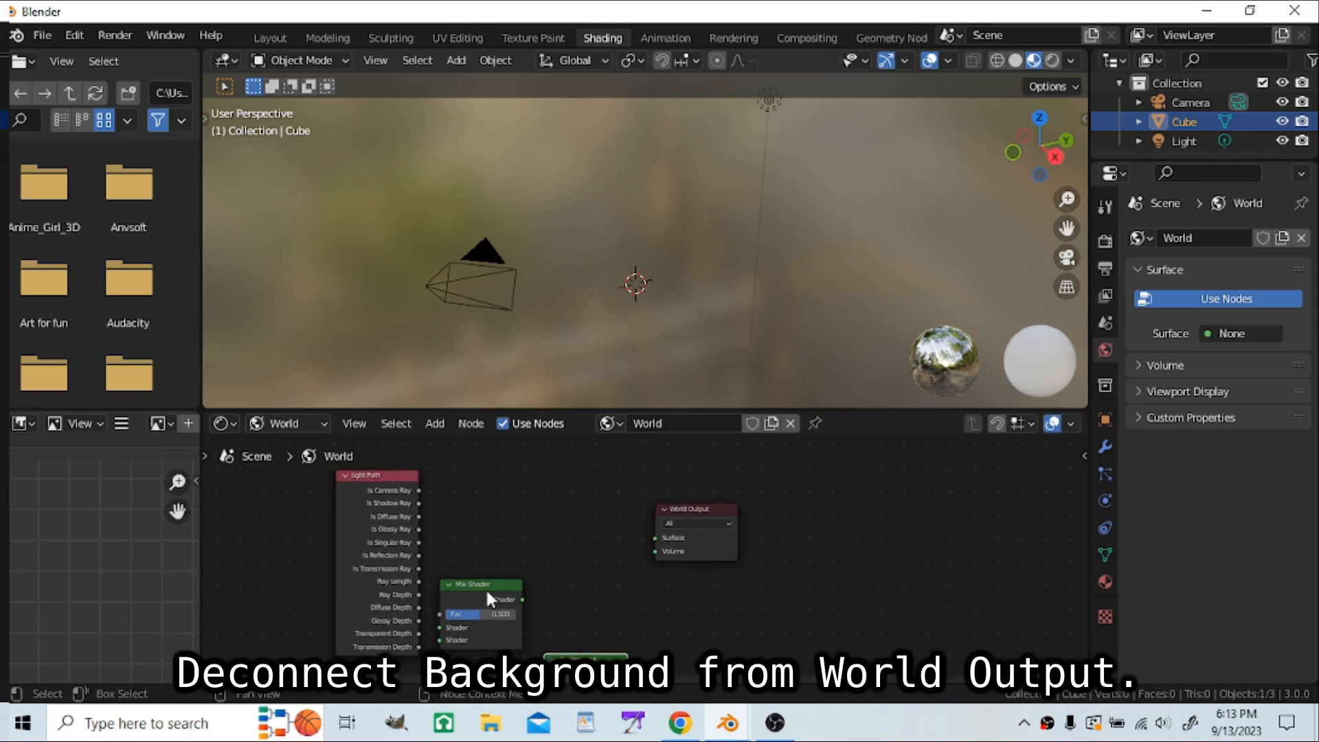
left_click_drag(488, 582, 557, 514)
left_click_drag(421, 472, 456, 445)
left_click_drag(524, 529, 651, 537)
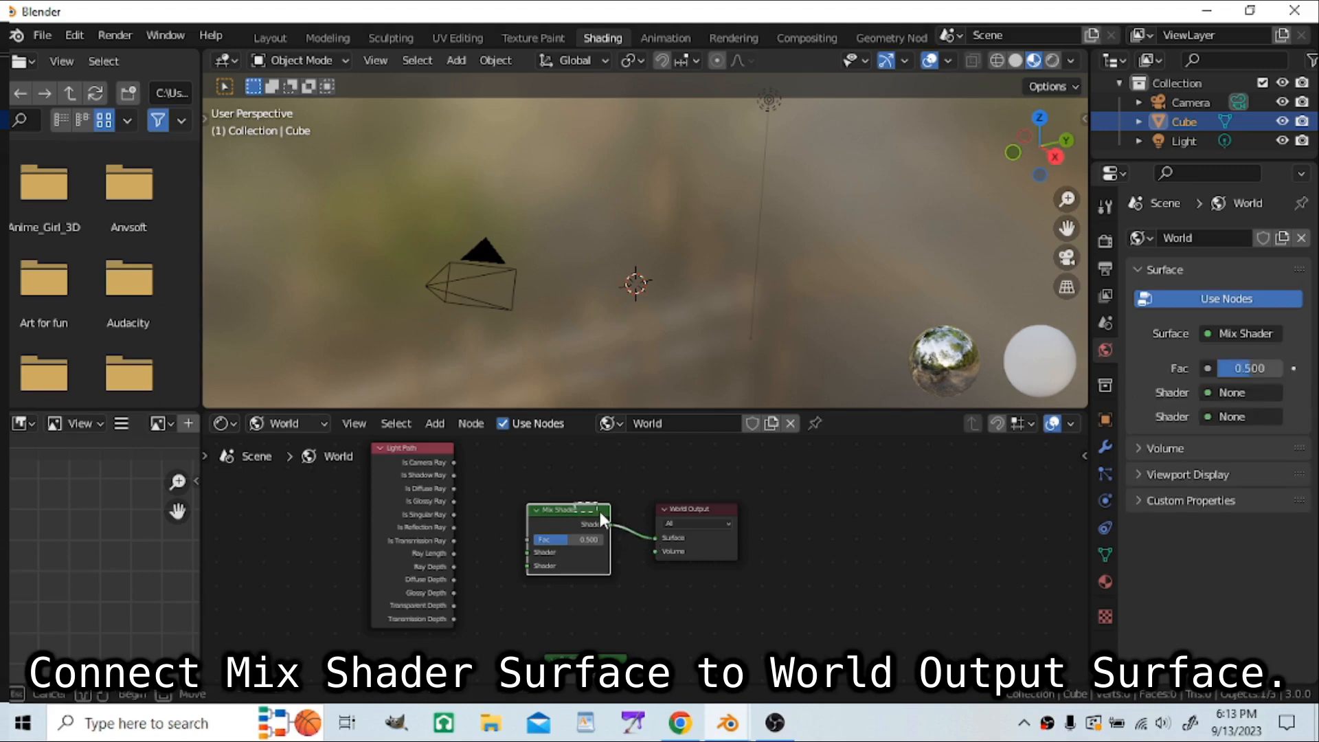
left_click_drag(579, 509, 612, 516)
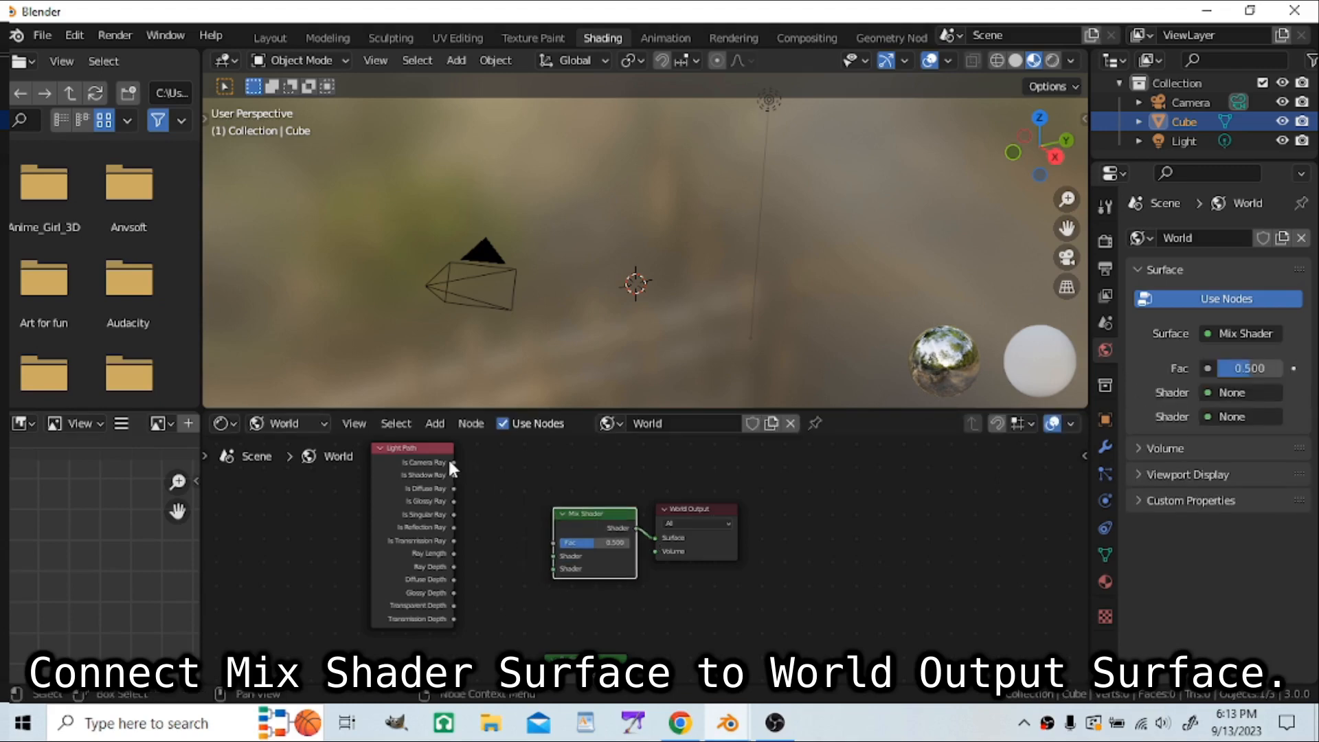
Step: Link Light Path's Is Camera Ray to the Mix Shader's Fac and the Background node to its first Shader input
left_click_drag(454, 462, 553, 543)
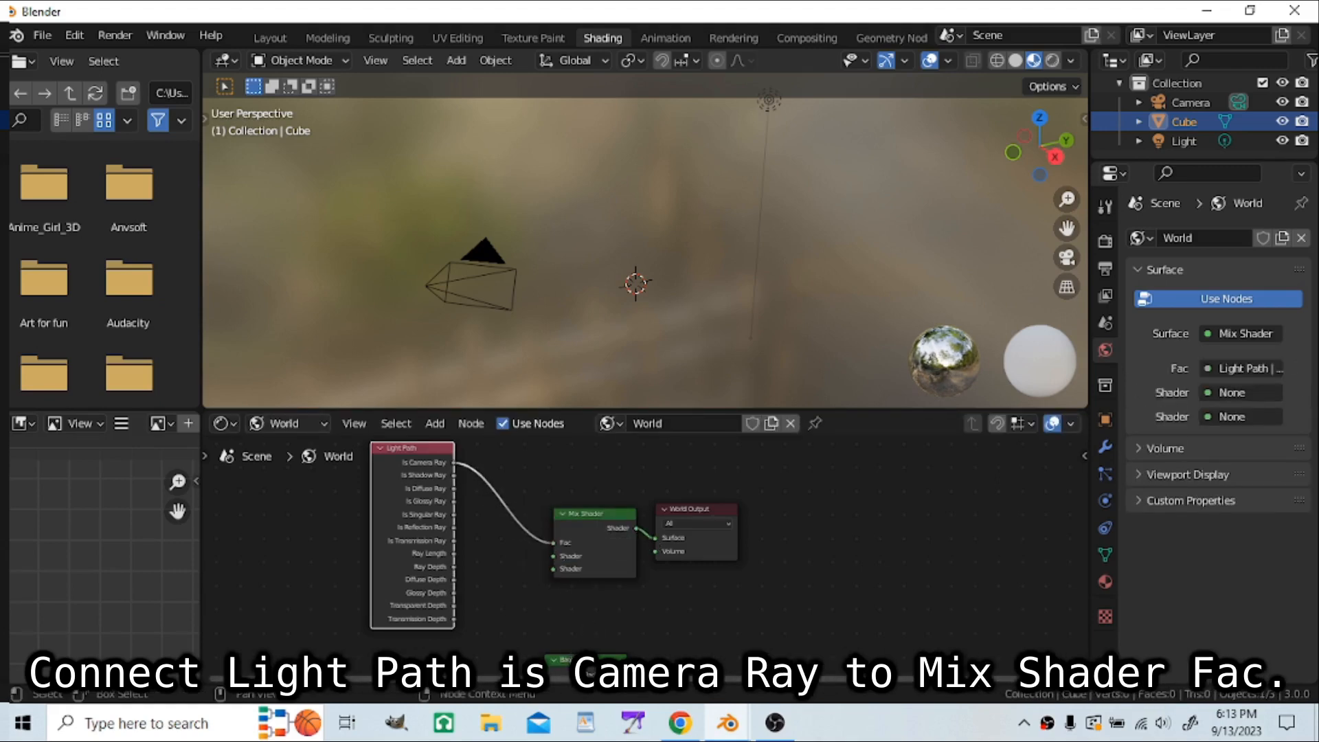
left_click_drag(570, 659, 476, 571)
left_click_drag(421, 450, 361, 446)
left_click_drag(472, 574, 408, 533)
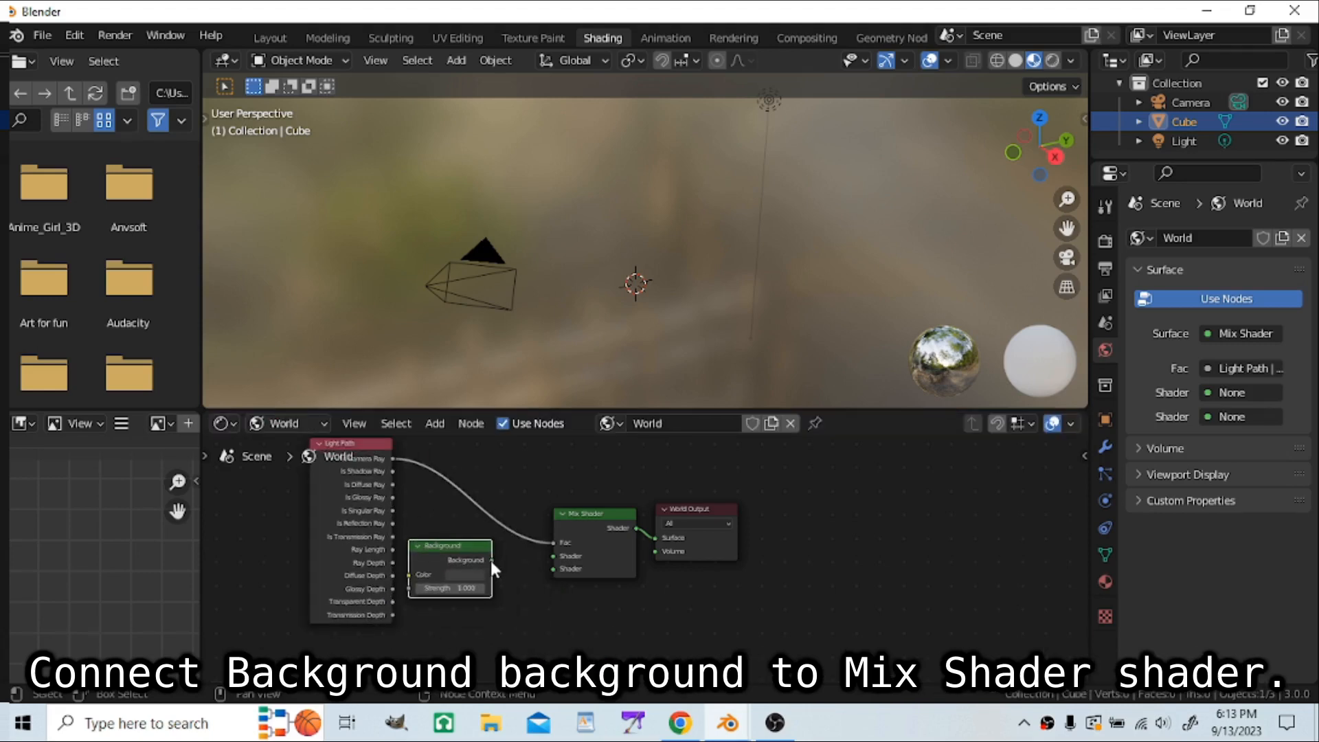
left_click_drag(491, 561, 553, 555)
Step: Add a second Background node below the first and link it to the Mix Shader's second Shader input
left_click(505, 608)
key("shift+a")
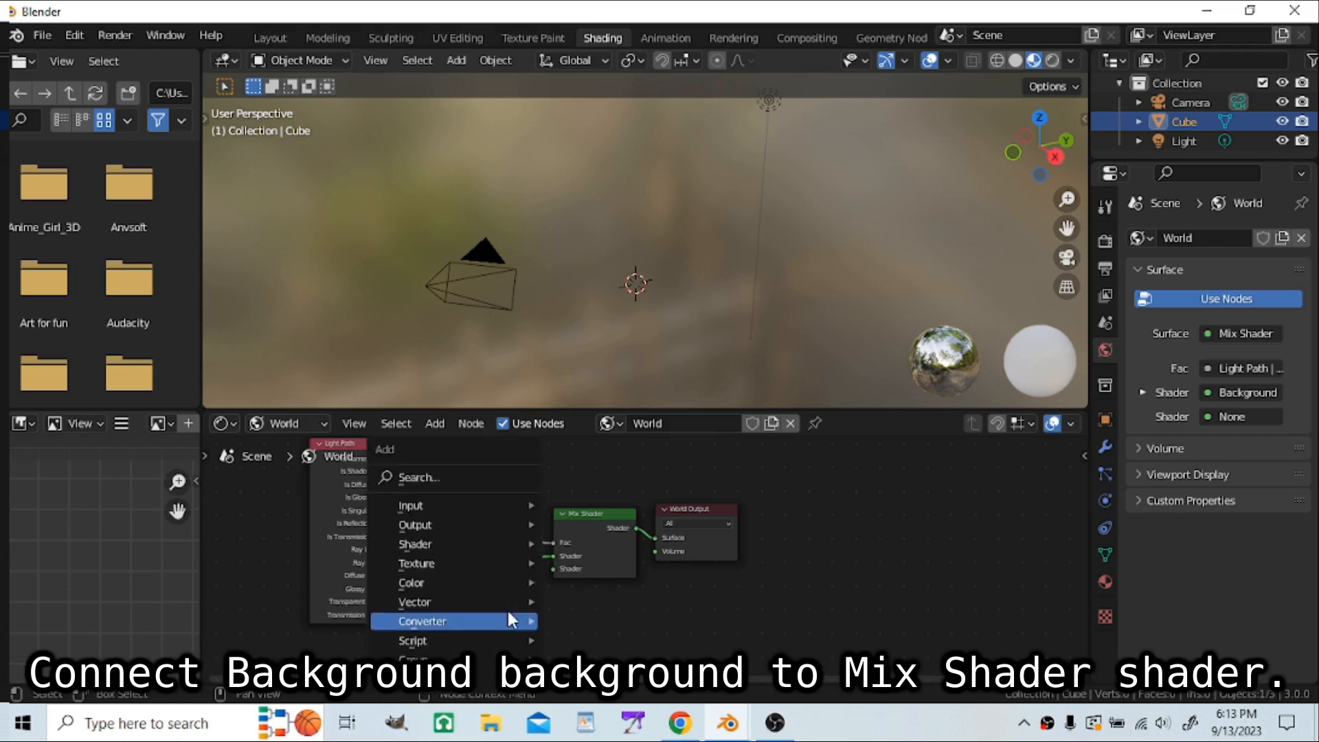
left_click(486, 474)
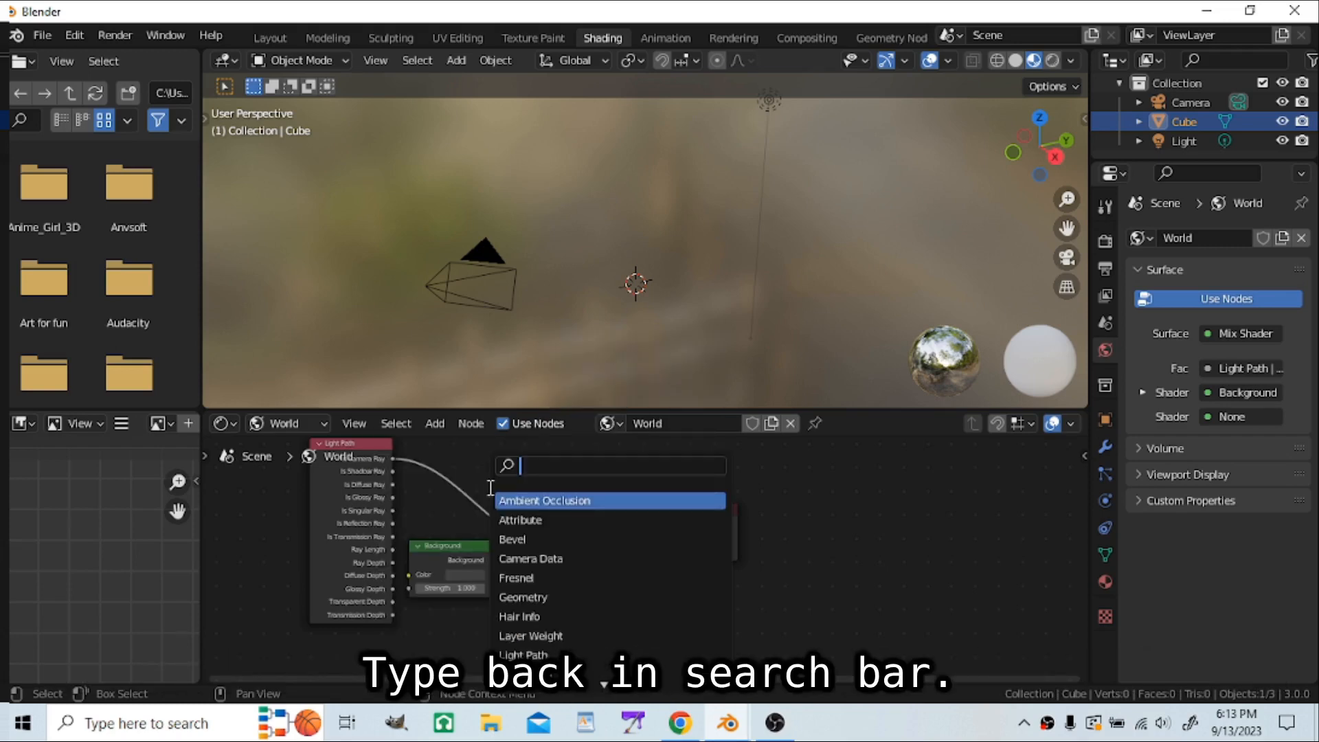
type("back")
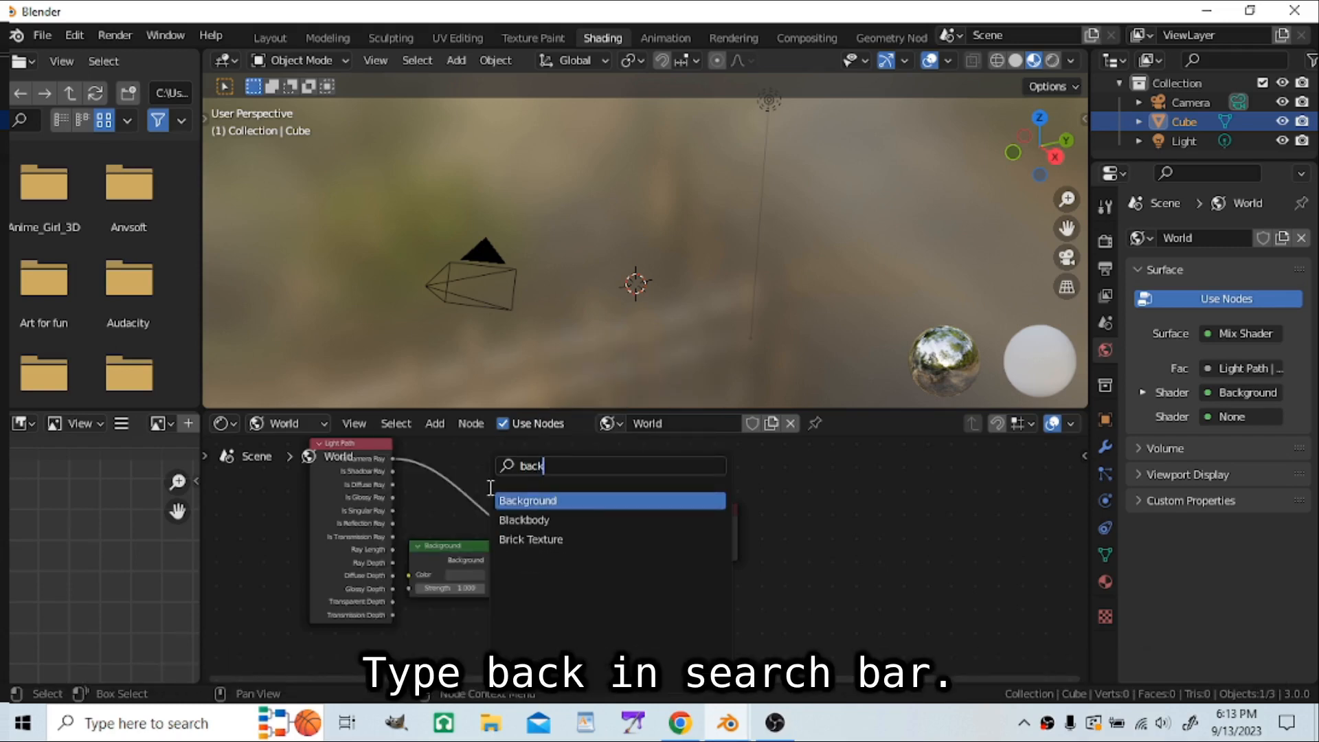
left_click(497, 500)
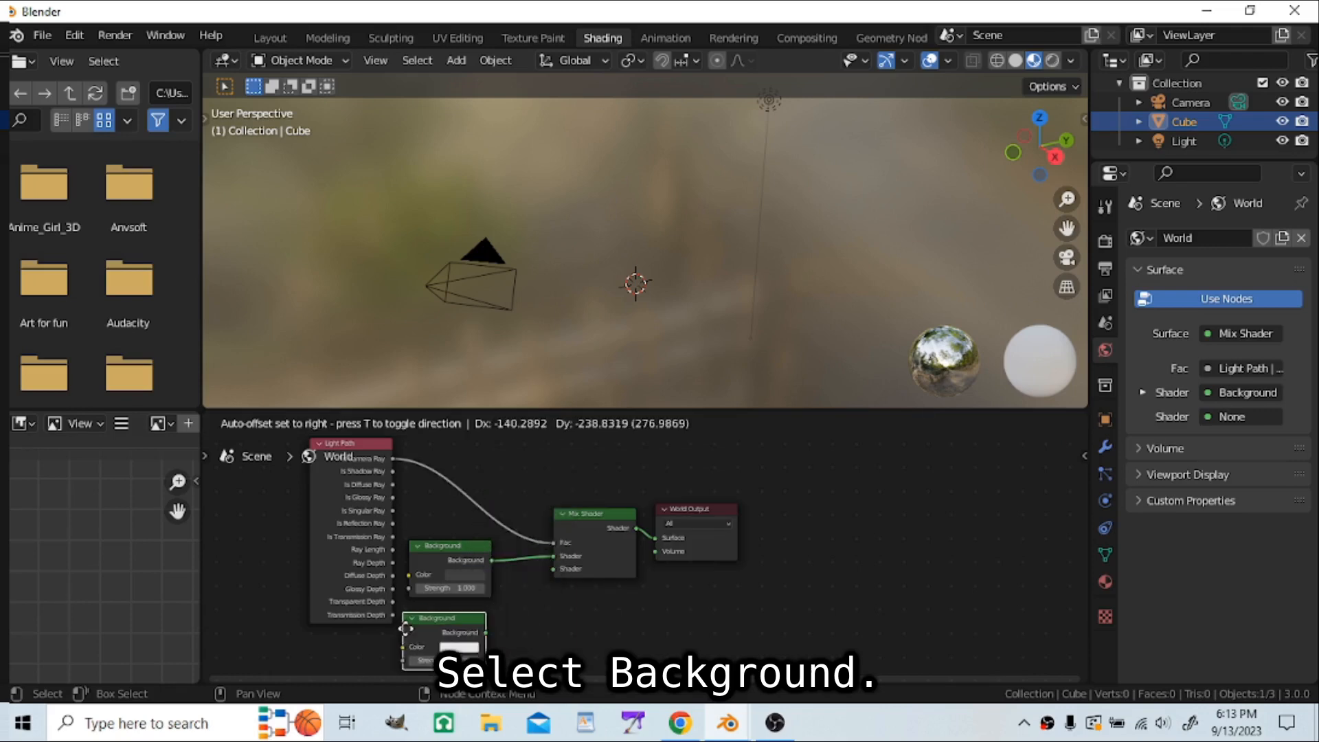
left_click(417, 626)
left_click_drag(497, 629, 555, 568)
Step: Lighten the first Background node's color to hex D1CFD8 and check the color of the second Background node
left_click(456, 575)
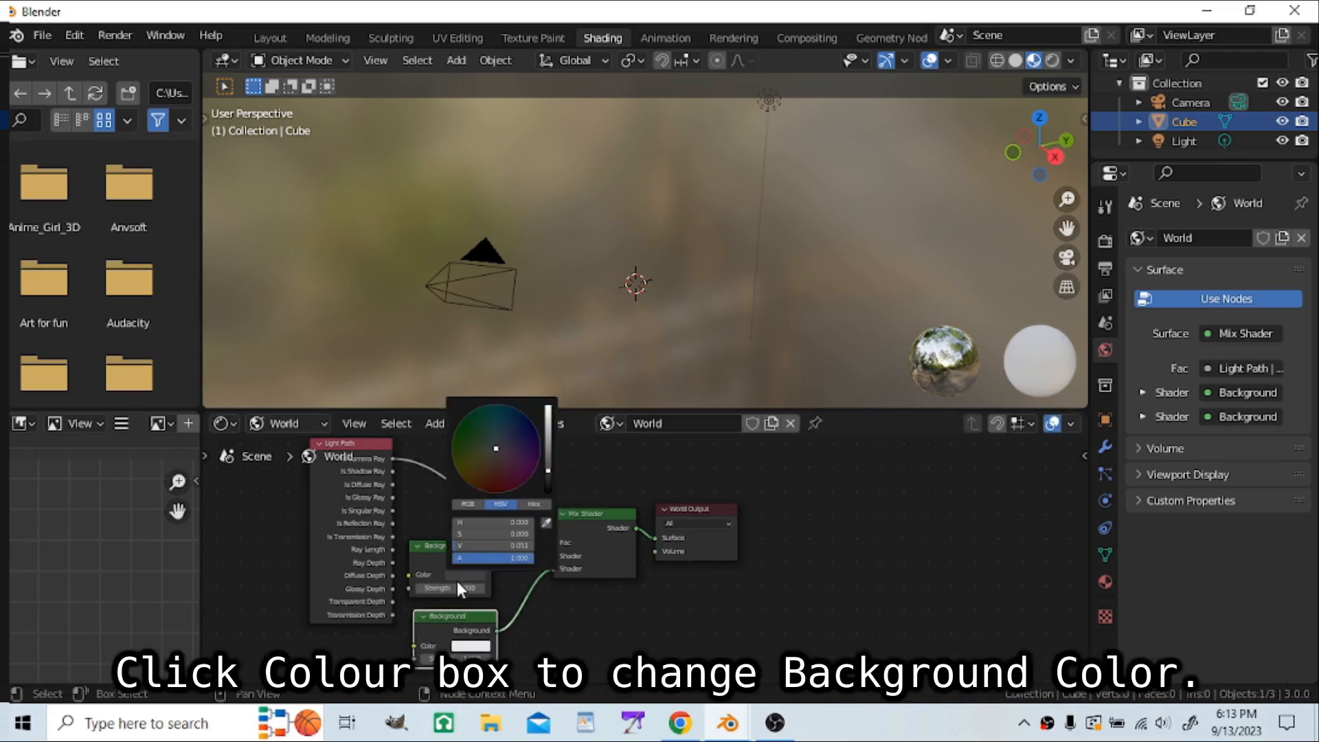
left_click_drag(553, 445, 548, 408)
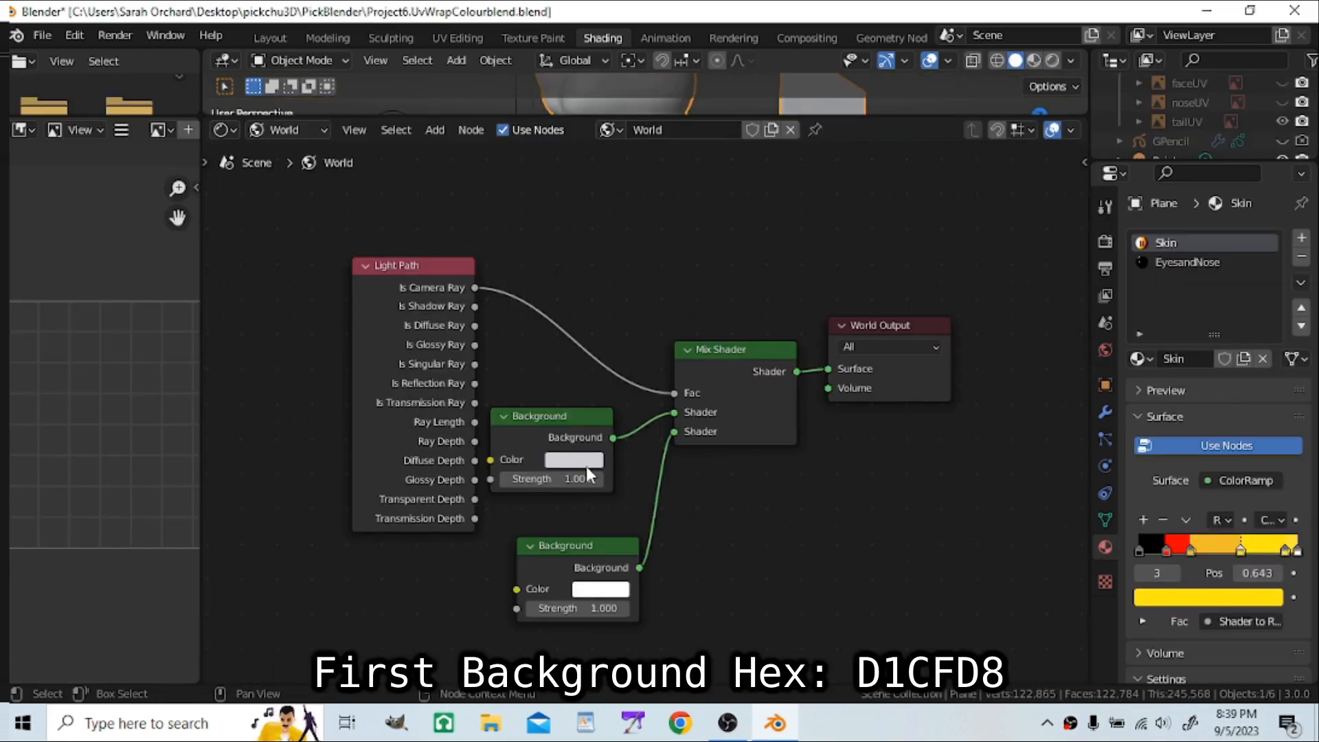
left_click(587, 460)
left_click(674, 356)
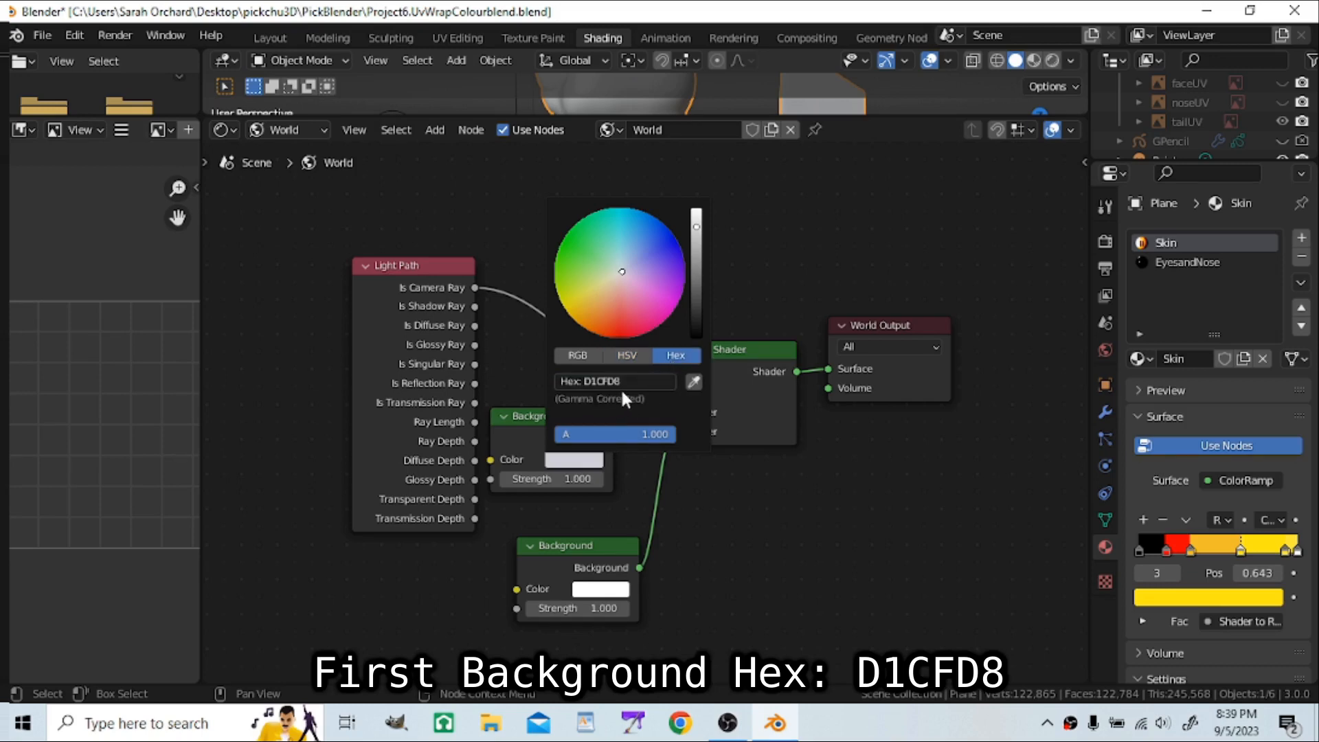
left_click(601, 590)
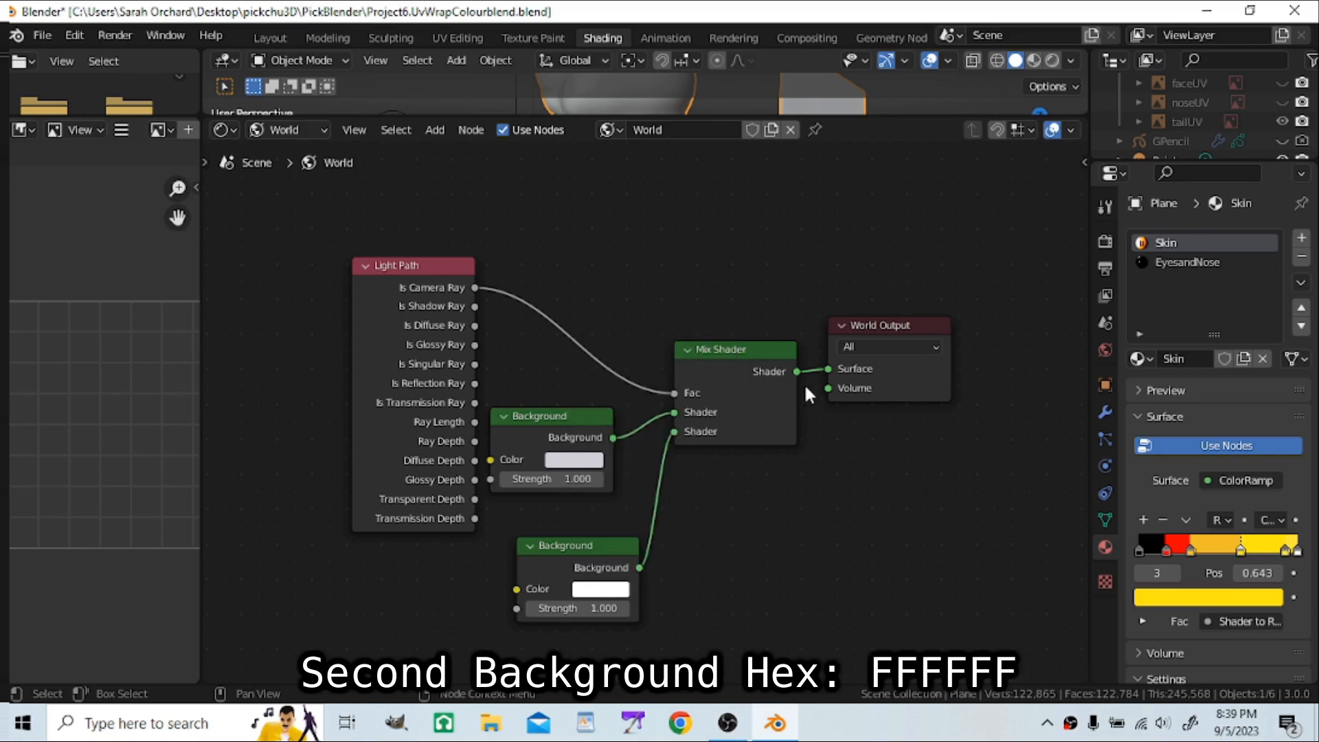
Step: Switch the shader editor to Object and insert a Shader to RGB node between Principled BSDF and Material Output in the Skin material
left_click(298, 127)
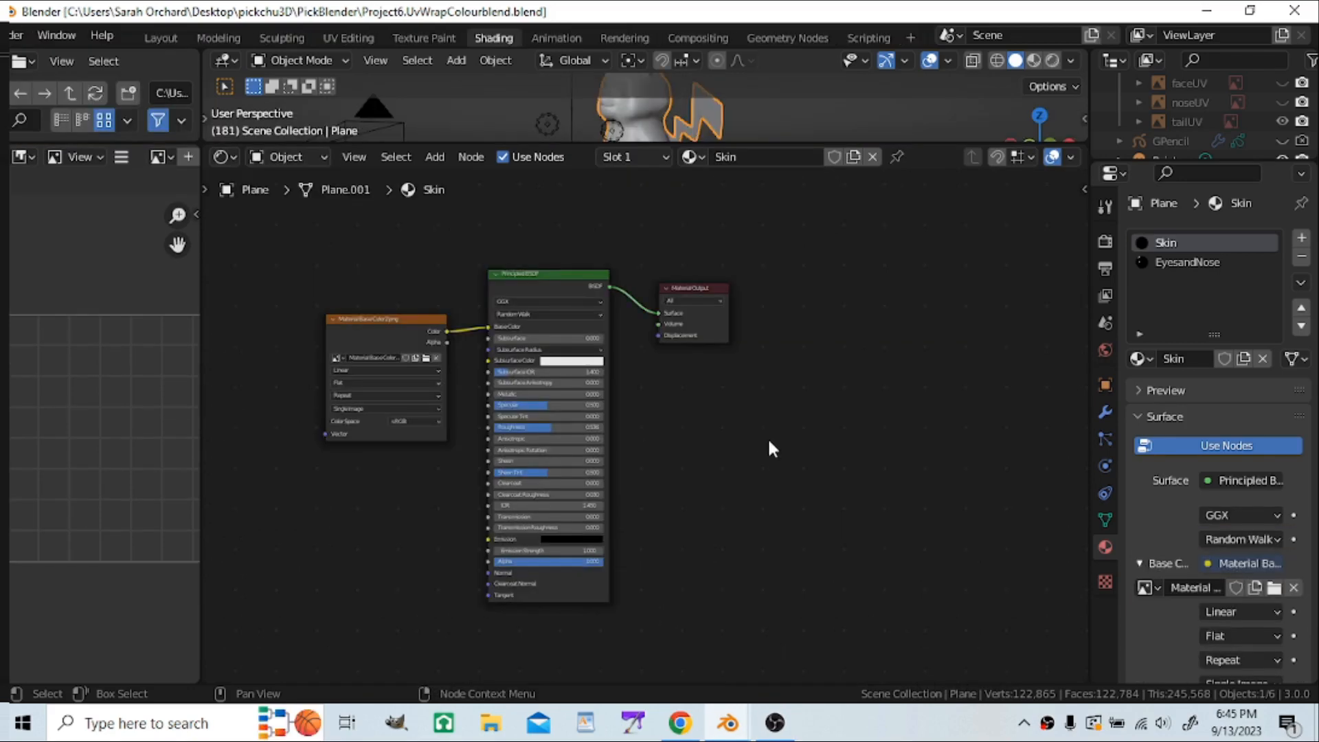
key("shift+a")
left_click(769, 442)
type("hader")
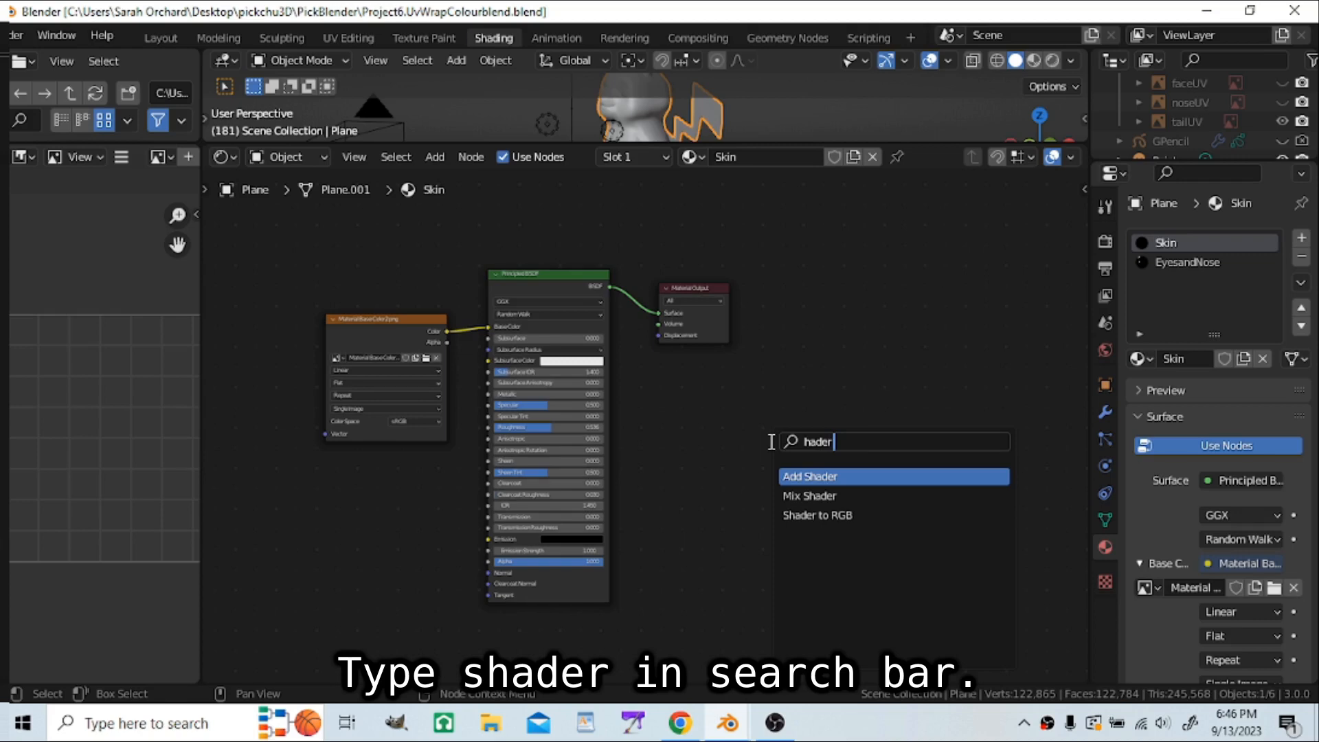
left_click(864, 514)
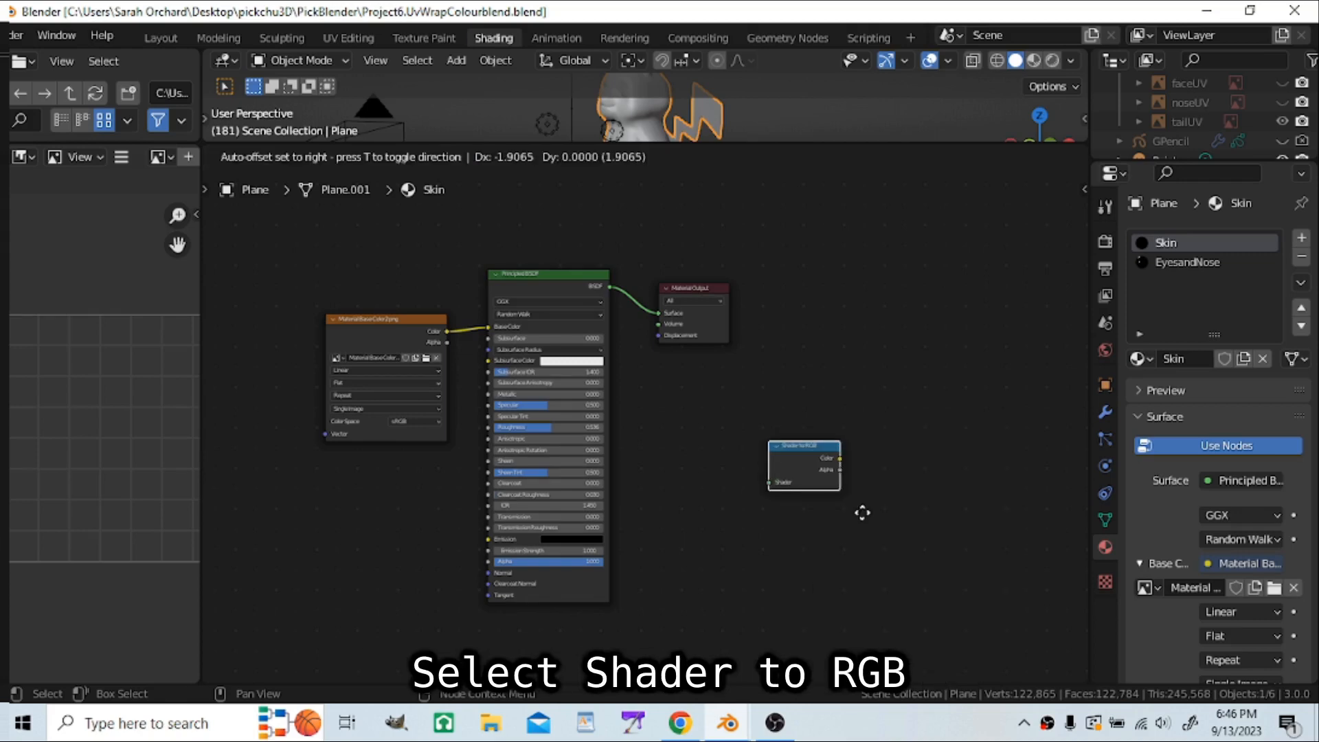
left_click(719, 371)
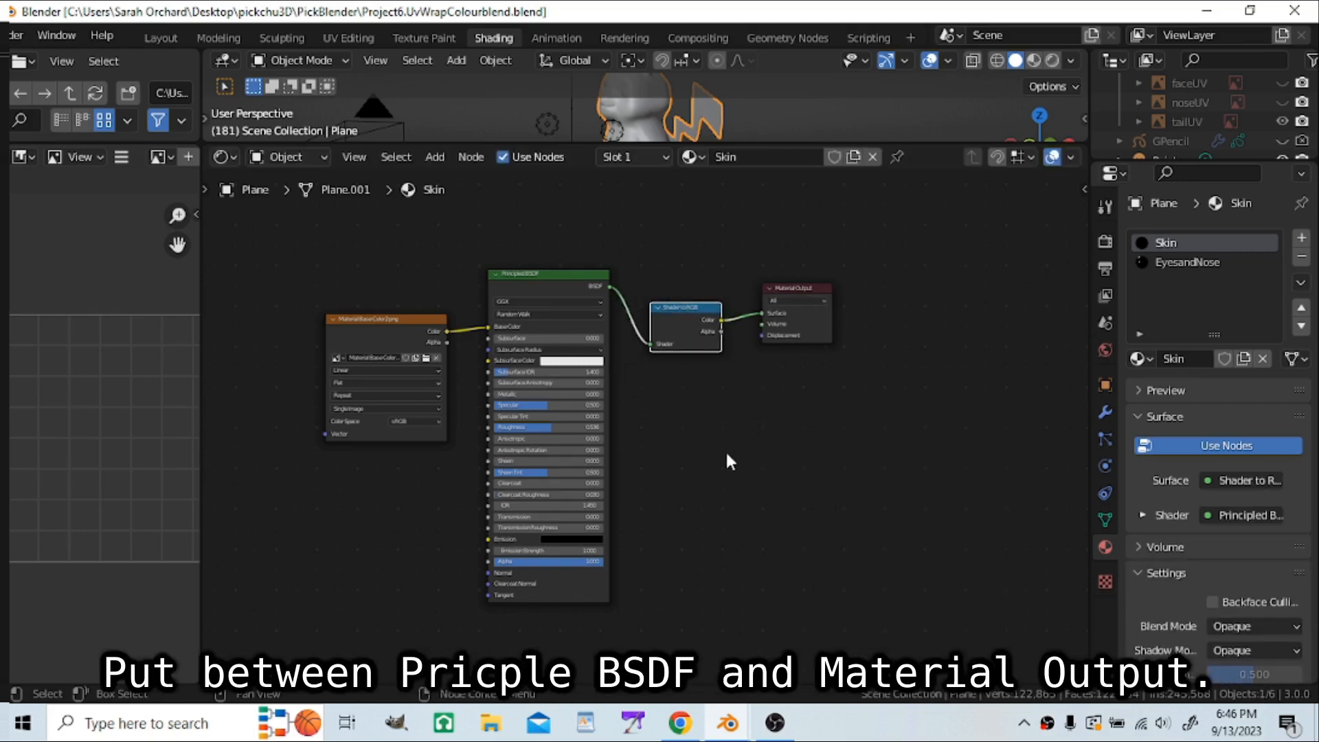
Step: Insert a ColorRamp node between Shader to RGB and Material Output in the Skin material
key("shift+a")
type("c")
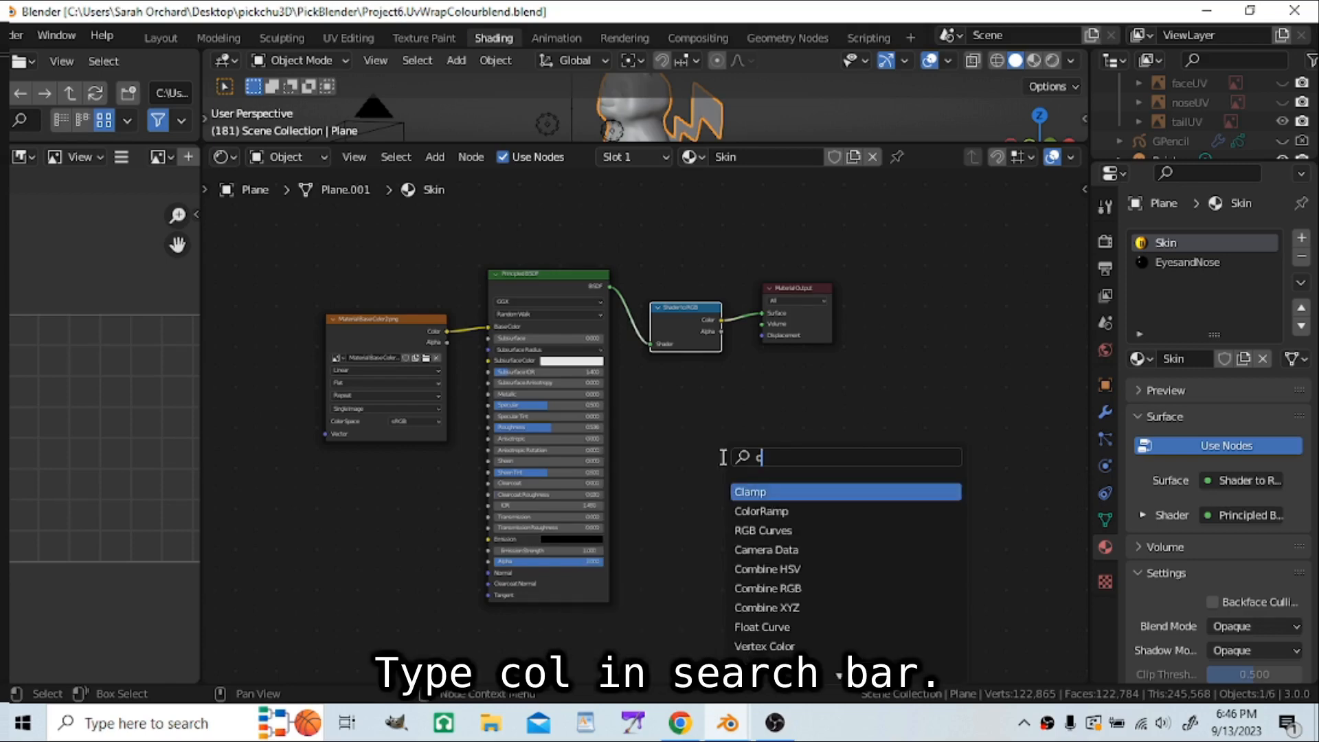
type("ol")
left_click(765, 491)
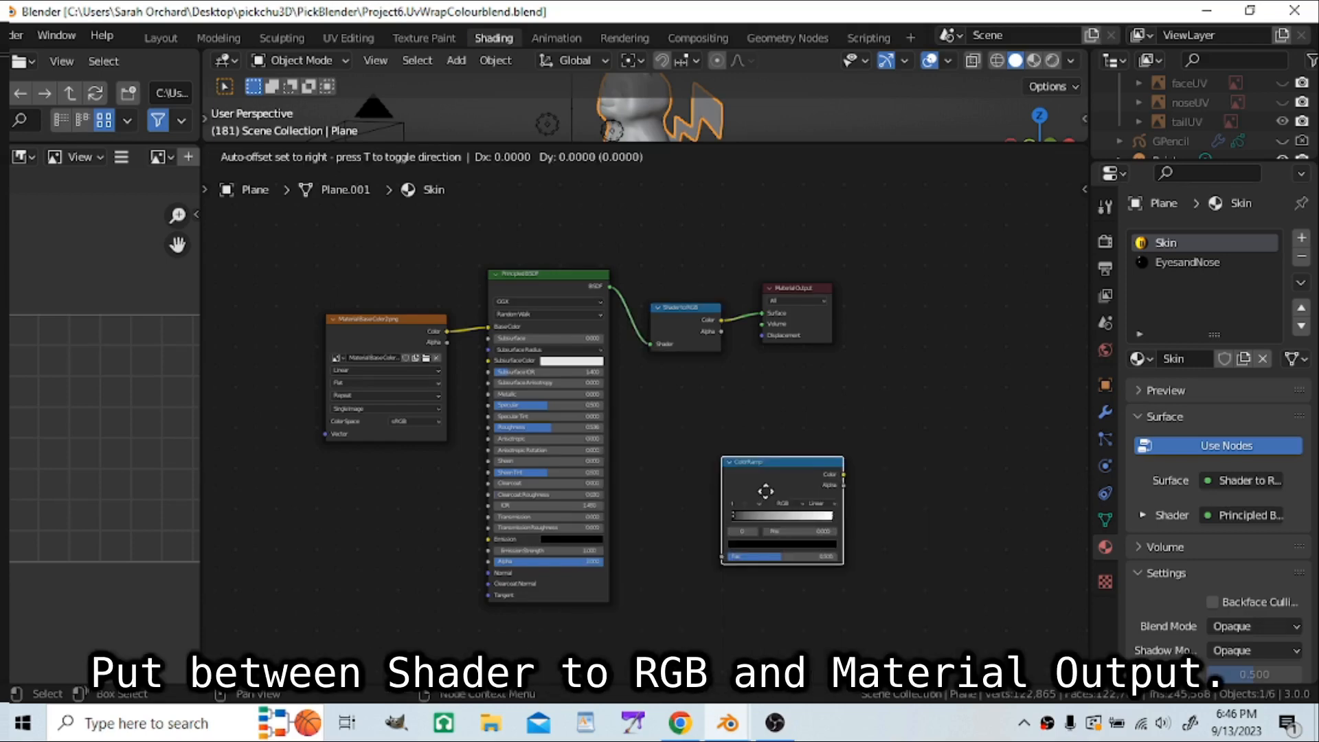
left_click(763, 317)
Step: Add four spread-out color stops to the ColorRamp and set its interpolation to Constant
scroll(767, 320, "up", 3)
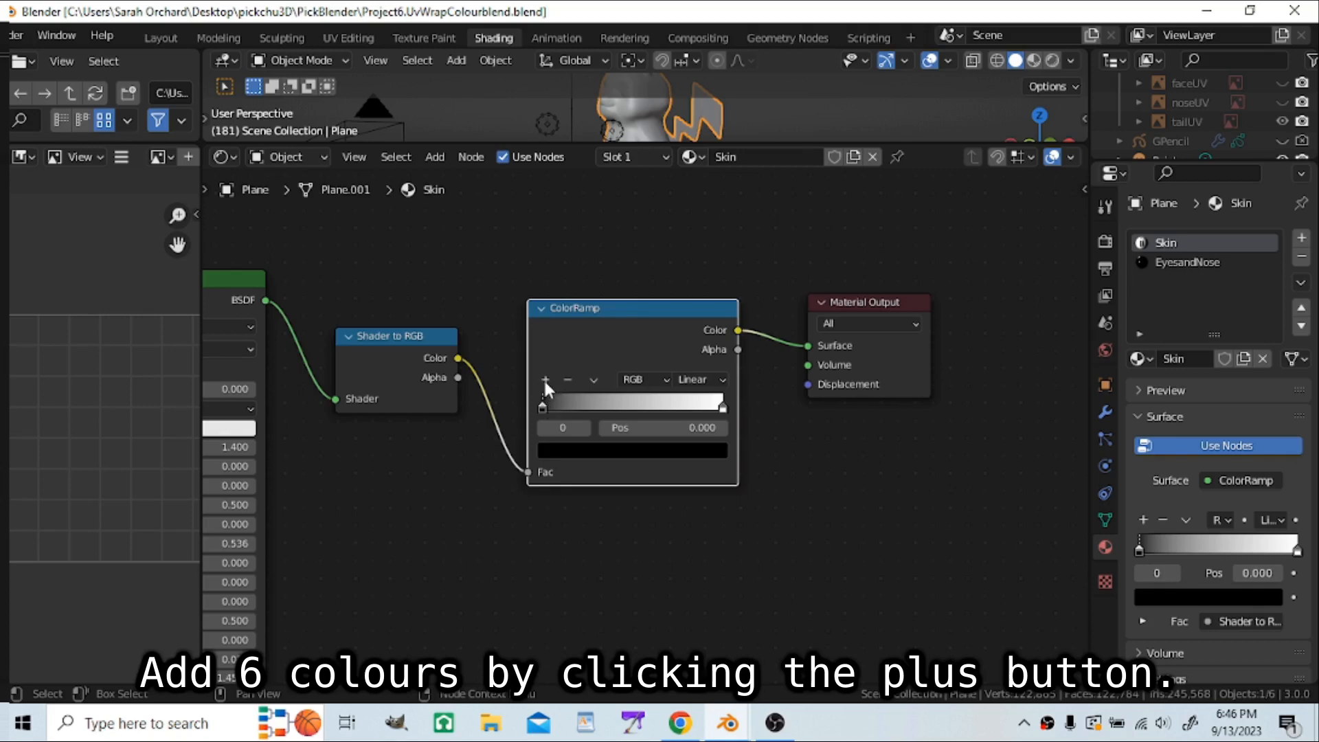
left_click(545, 380)
left_click(545, 380)
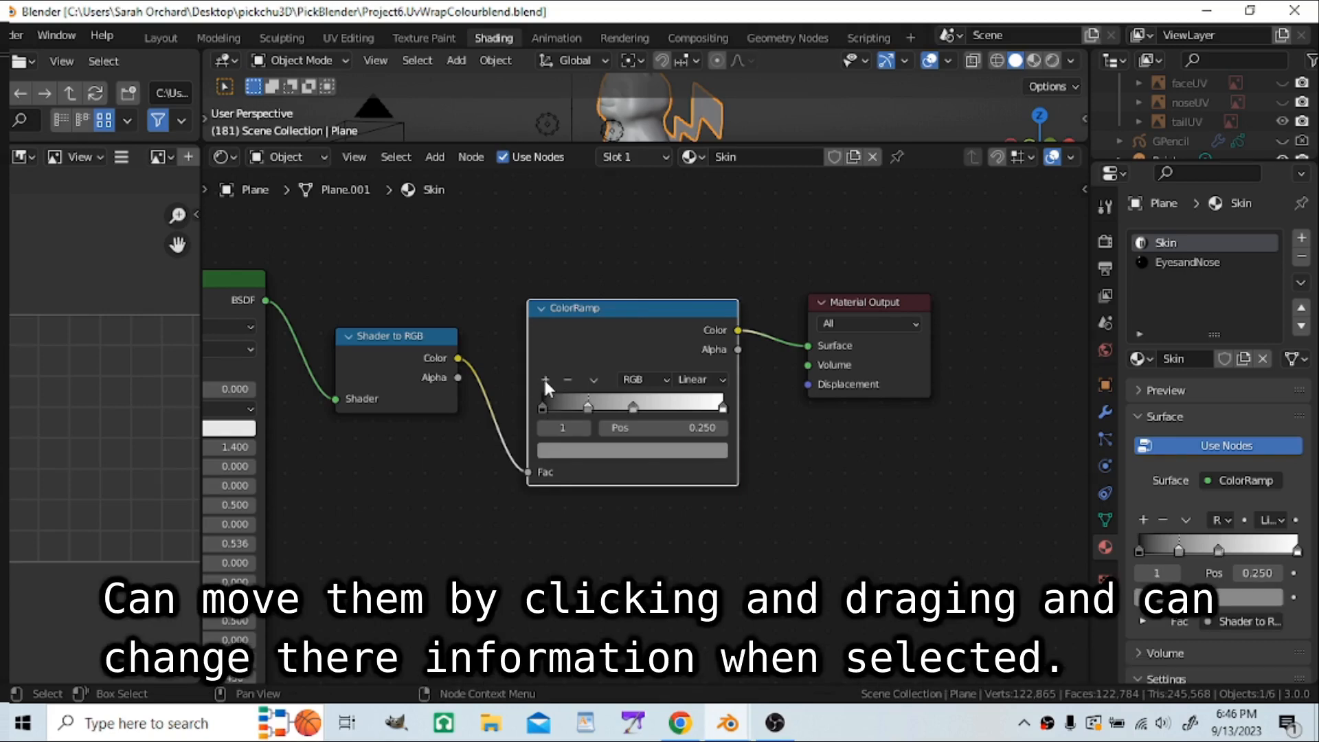
left_click(544, 380)
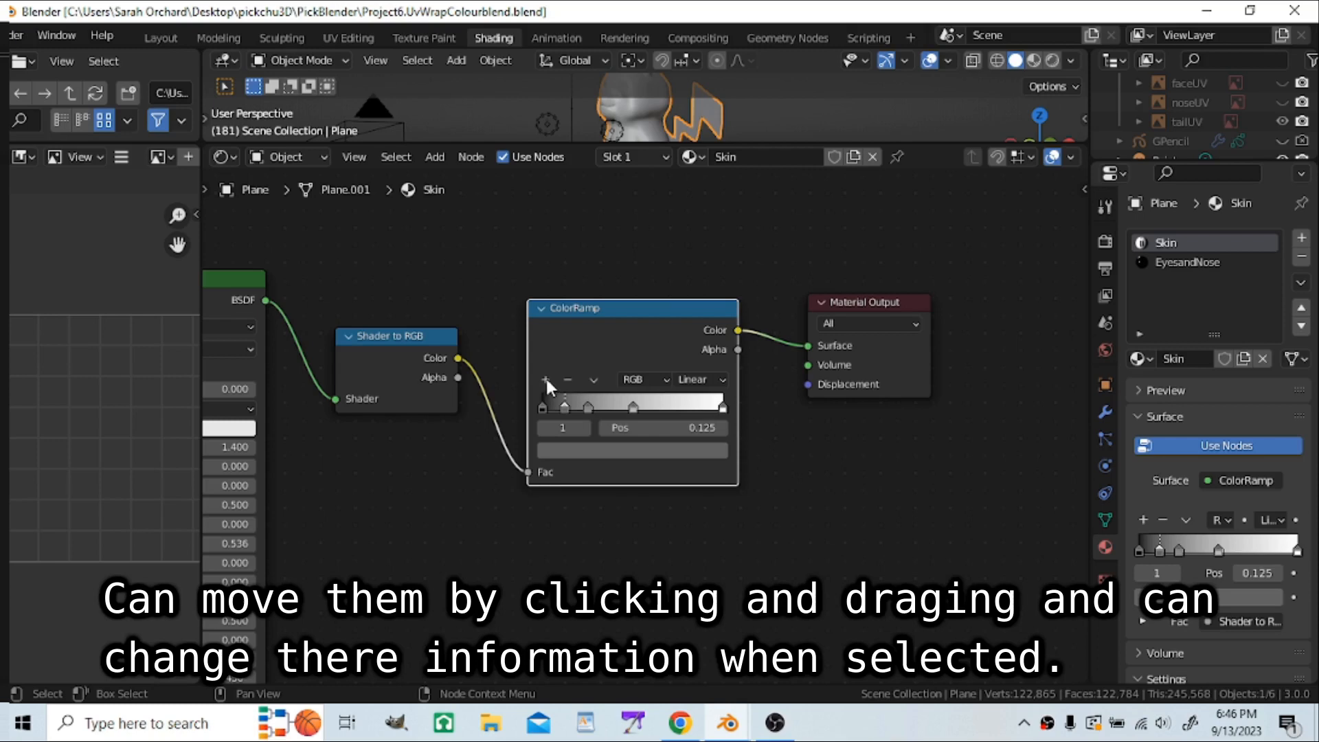
left_click_drag(633, 409, 663, 408)
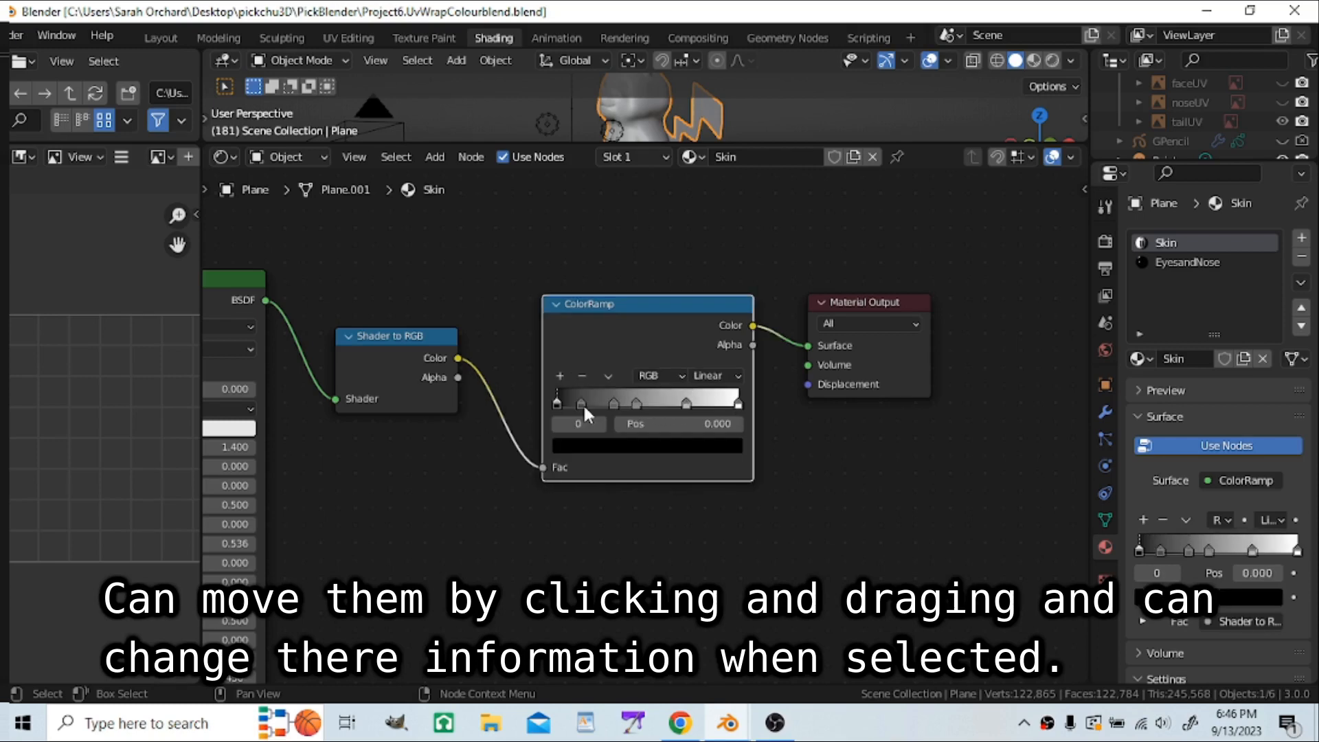
left_click(710, 375)
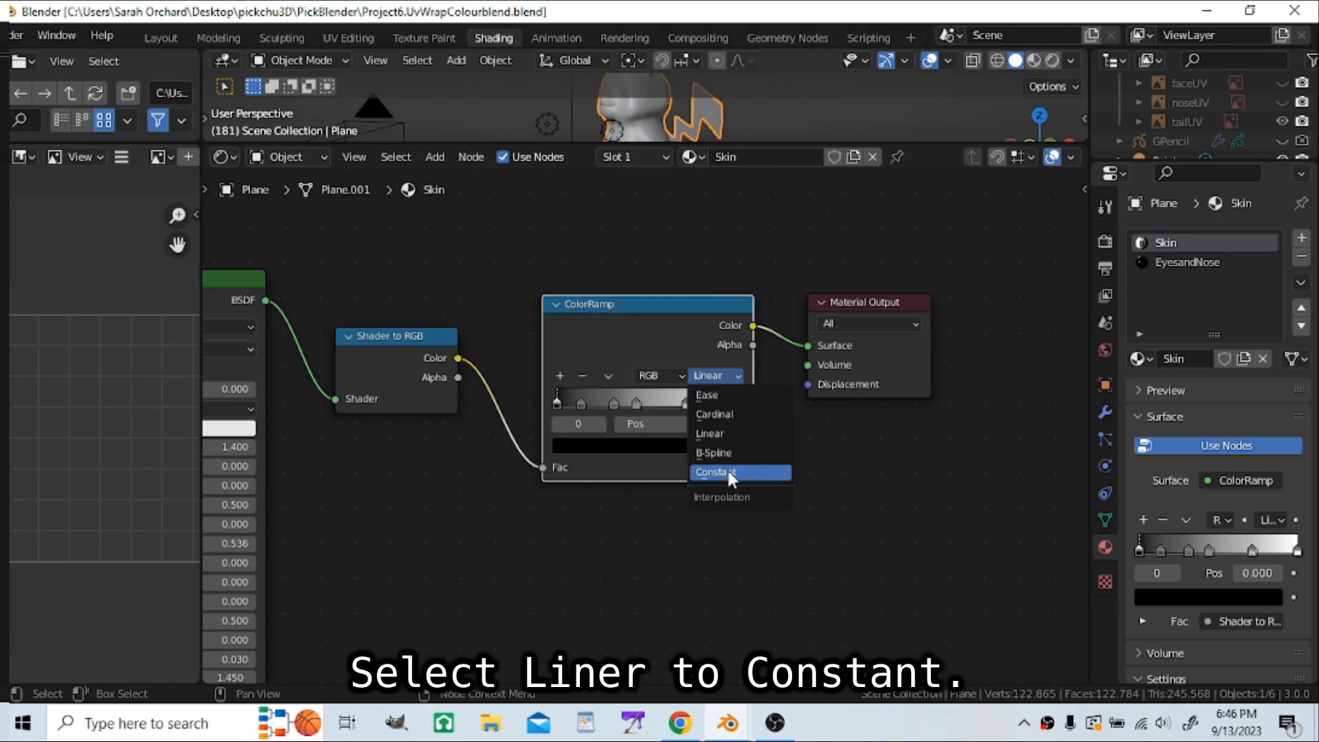
left_click(726, 471)
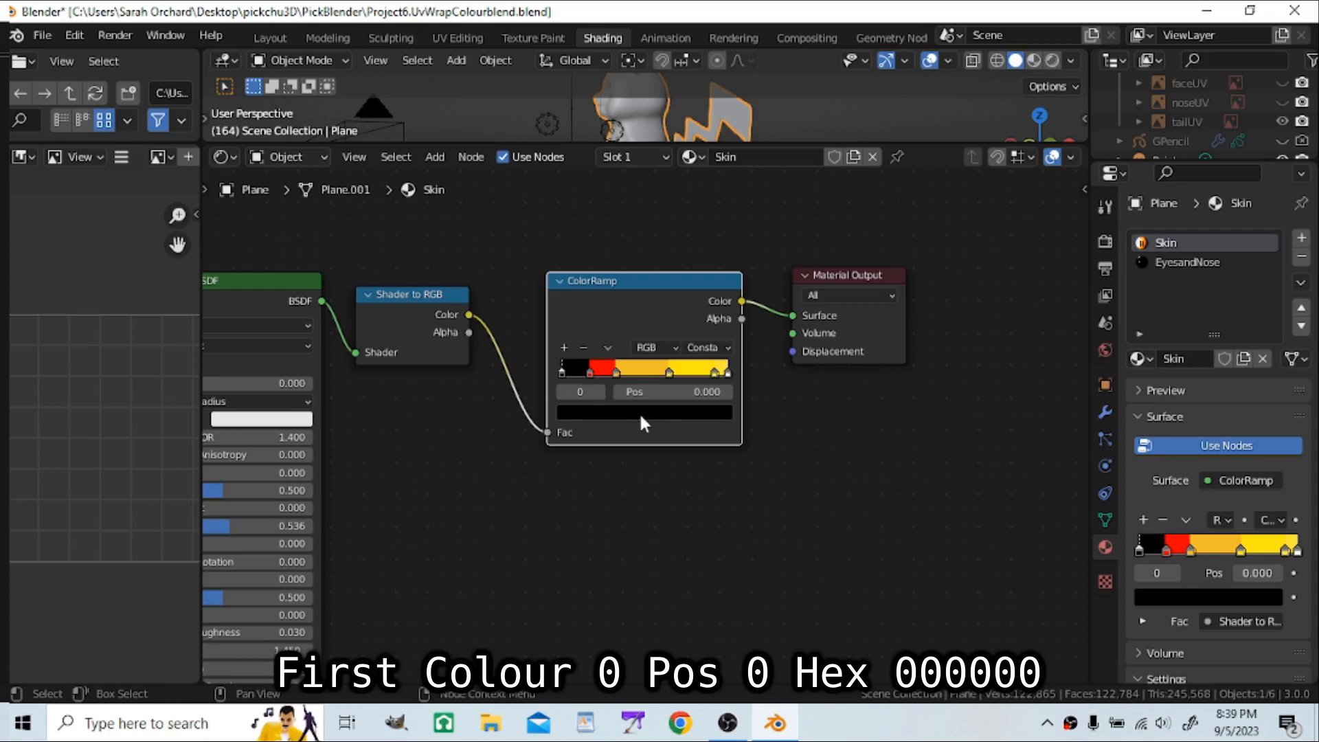
Step: Check the positions and hex colors of the first three stops in the Skin material's ColorRamp
left_click(658, 412)
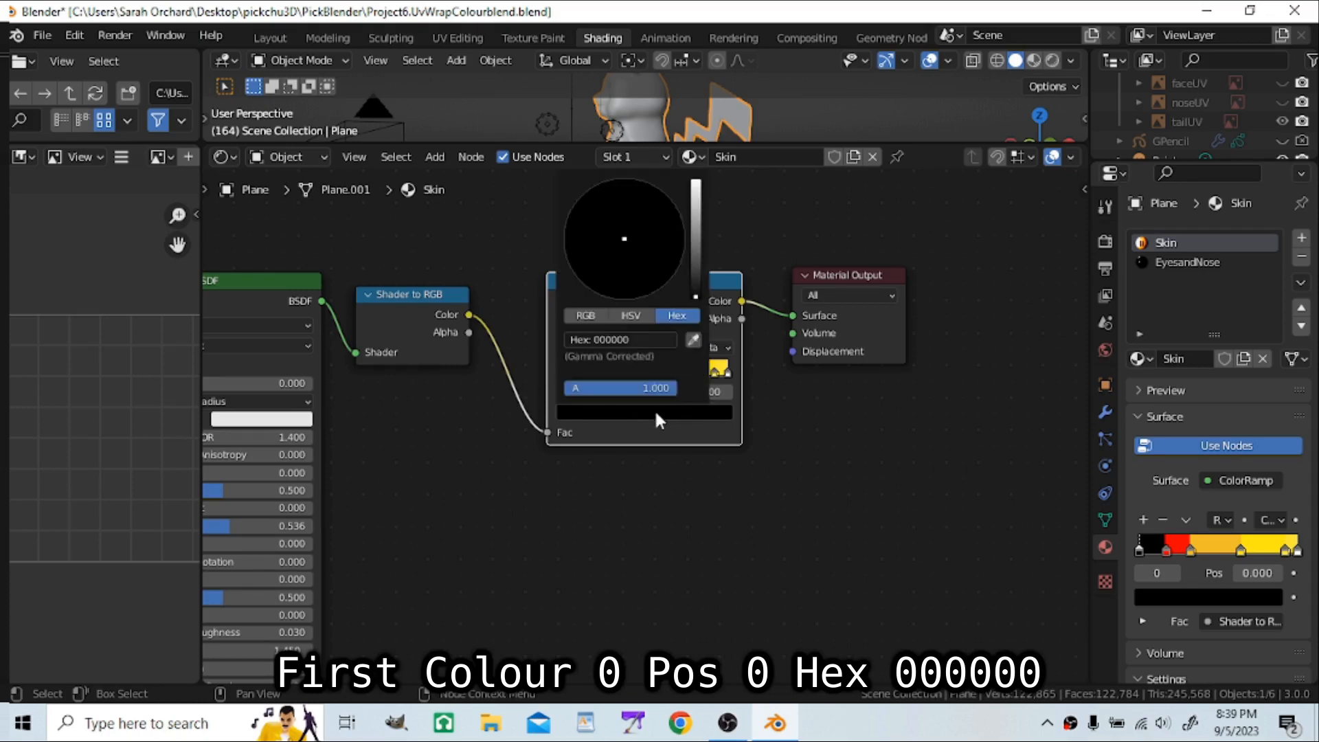
left_click(595, 467)
left_click(590, 373)
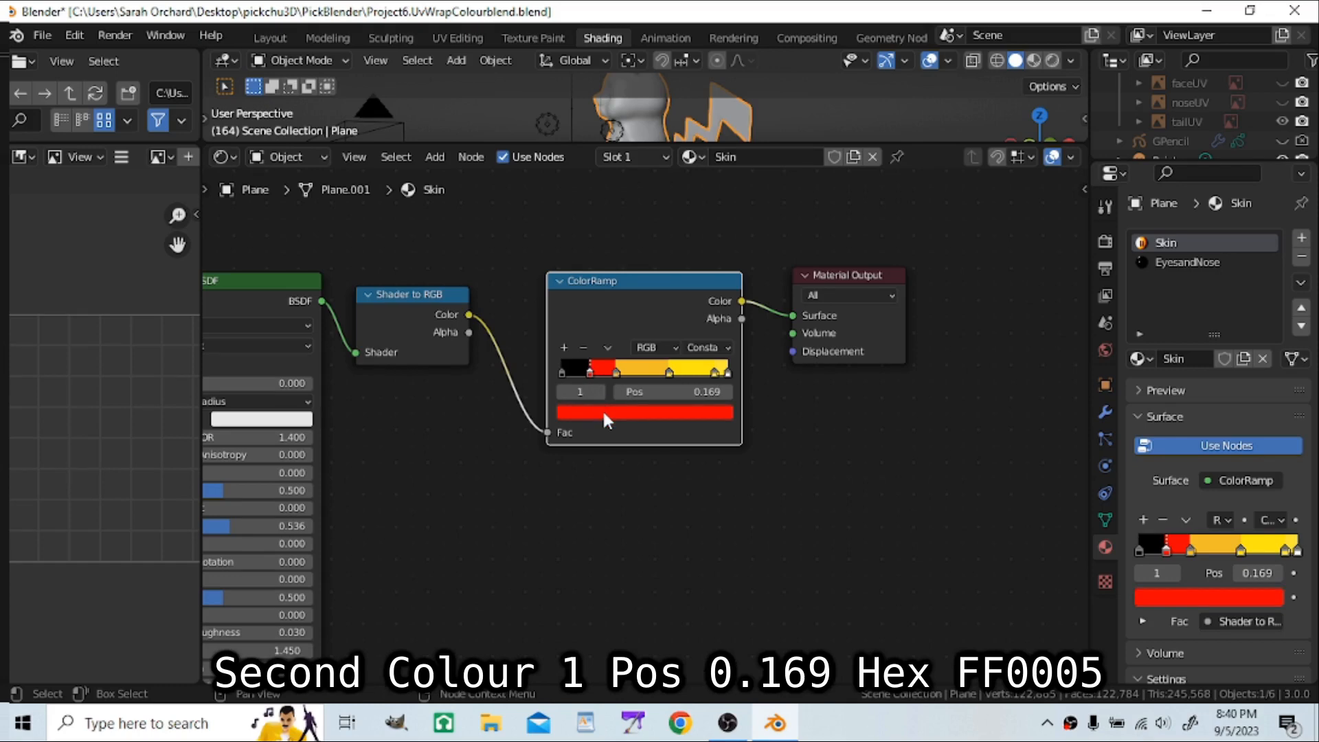
left_click(603, 412)
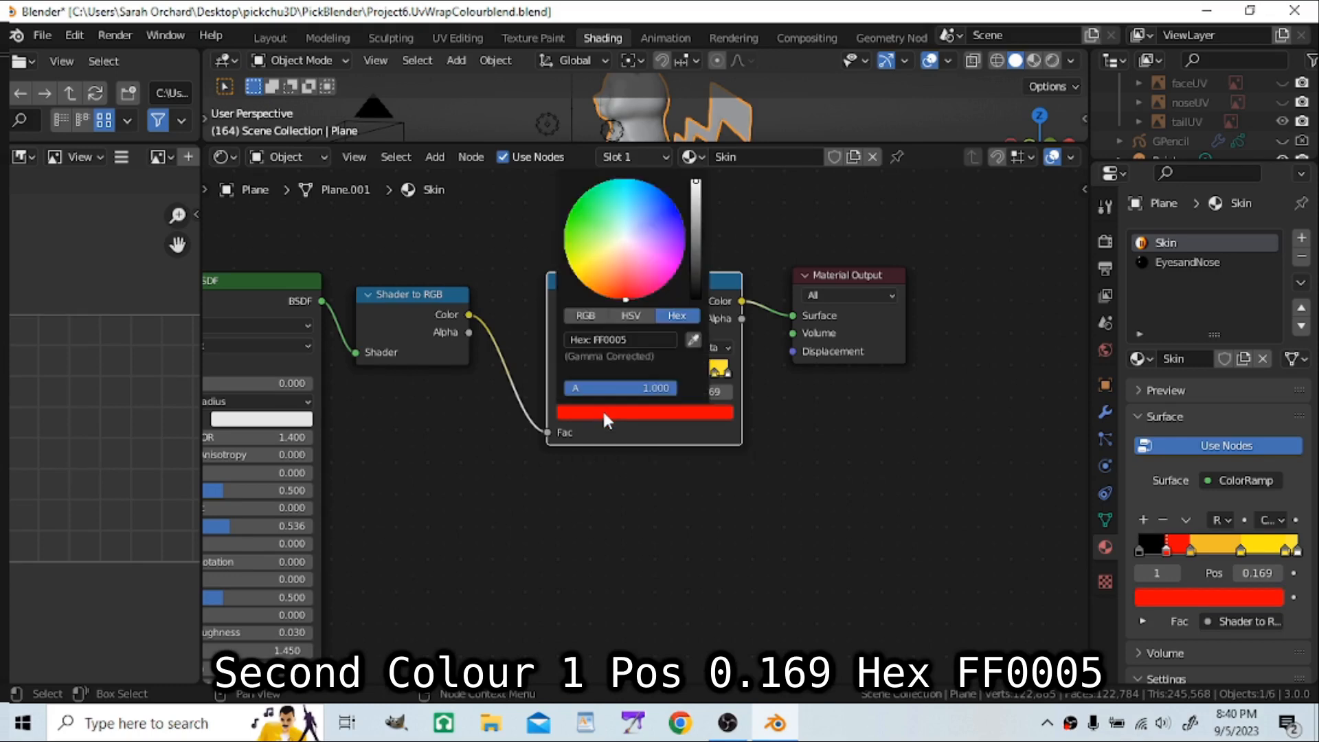
left_click(641, 412)
left_click(616, 371)
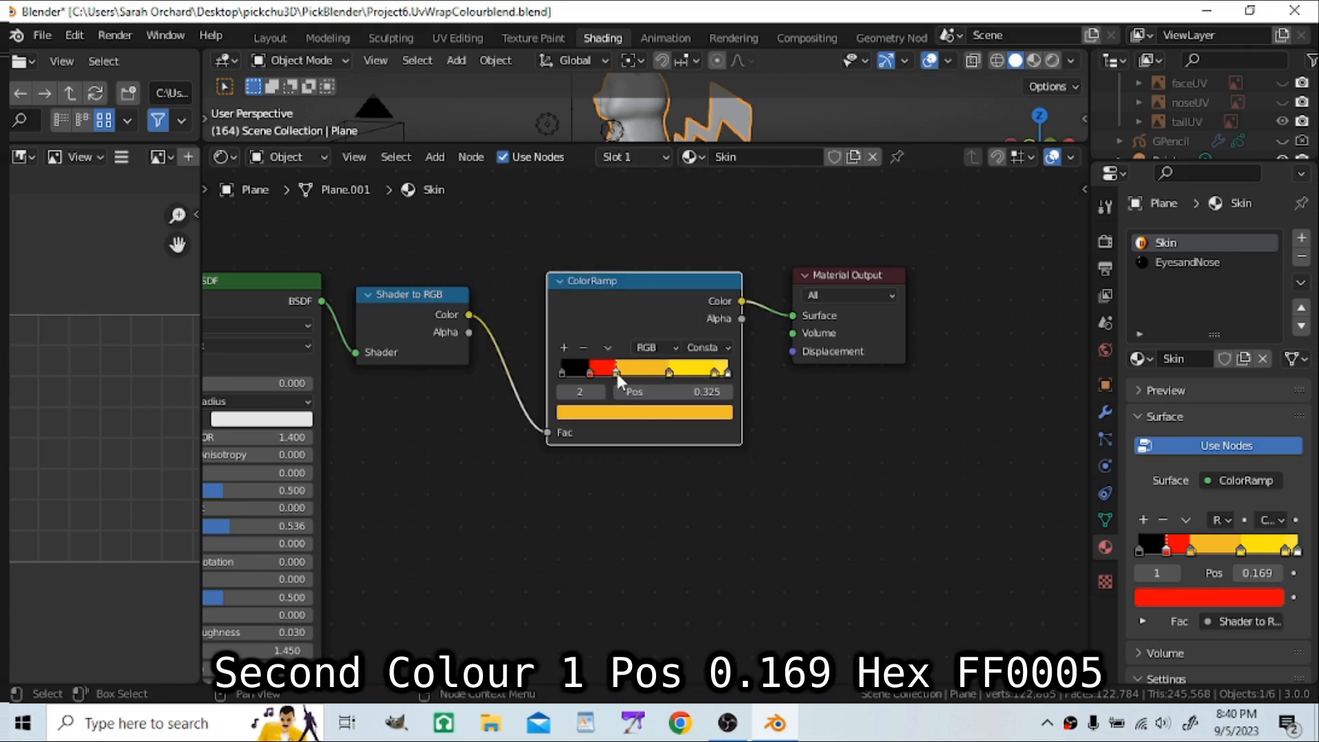
left_click(660, 412)
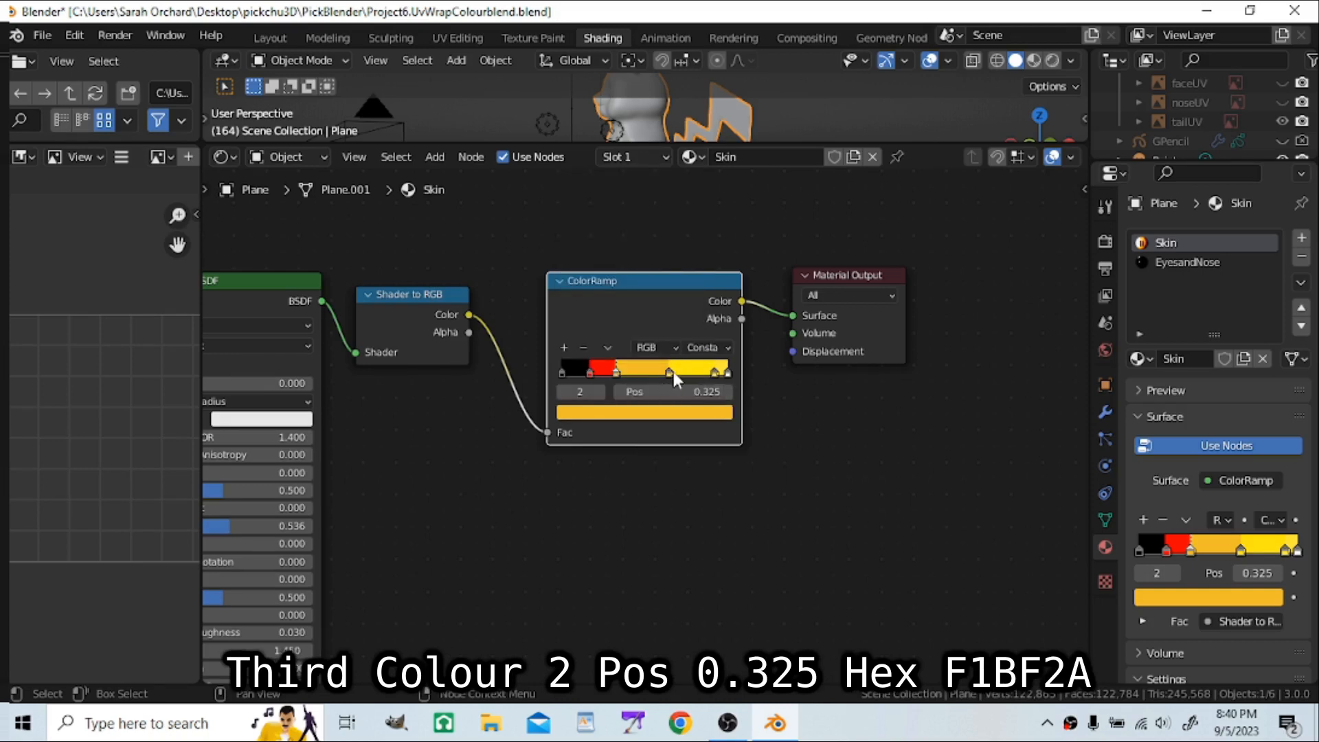
Step: Check the positions and hex colors of the last three stops in the Skin material's ColorRamp
left_click(669, 372)
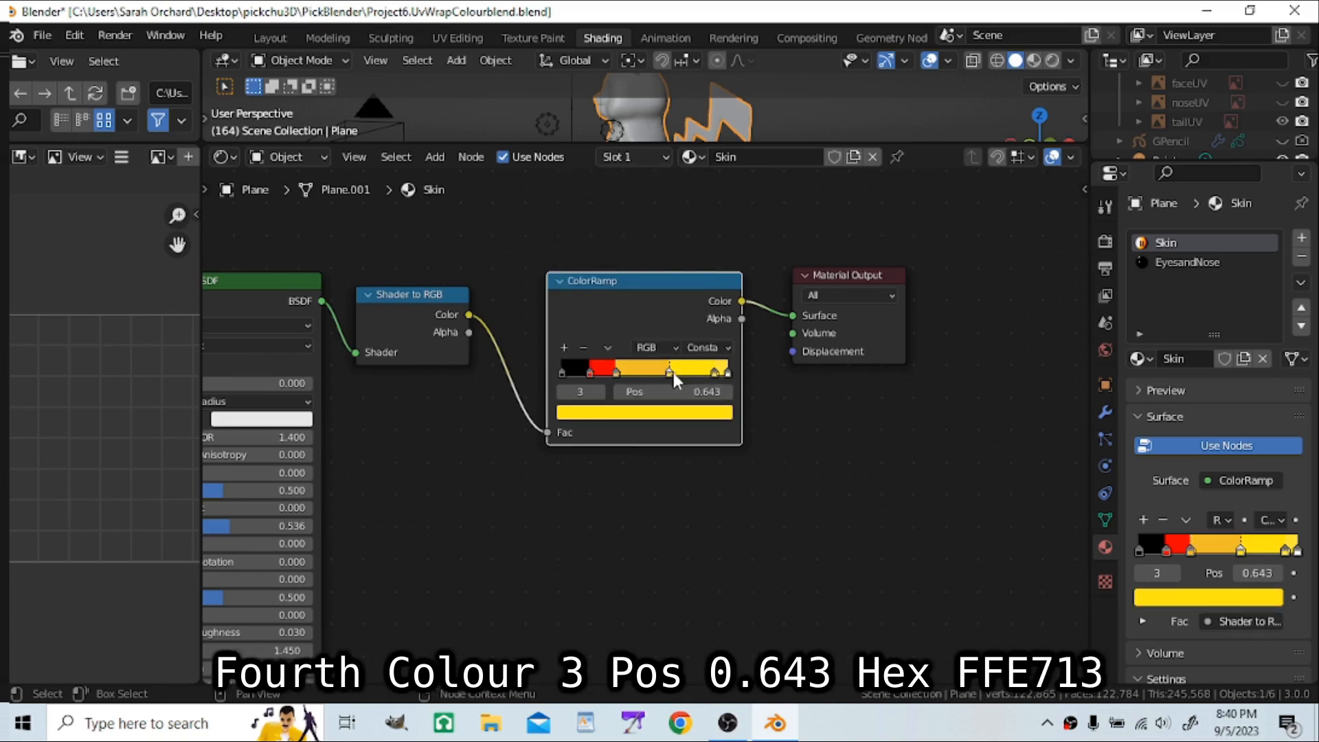
left_click(673, 416)
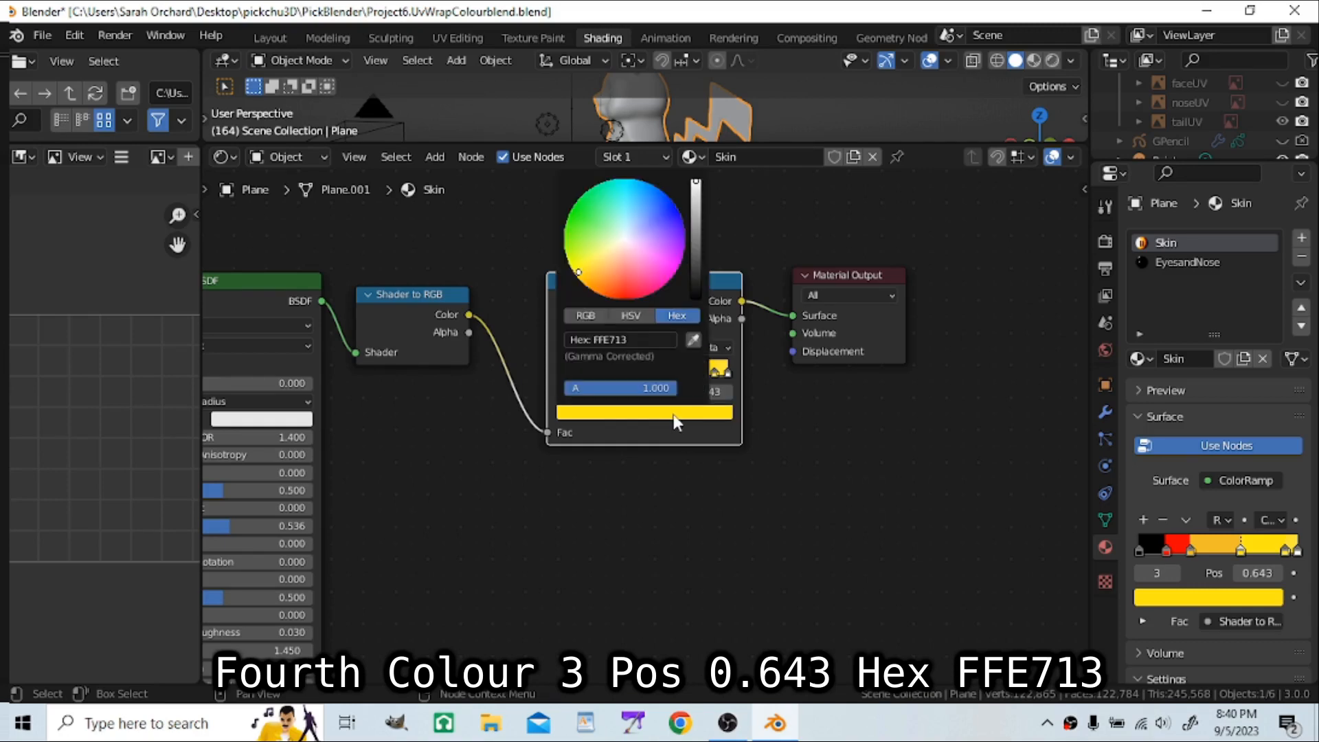
left_click(713, 372)
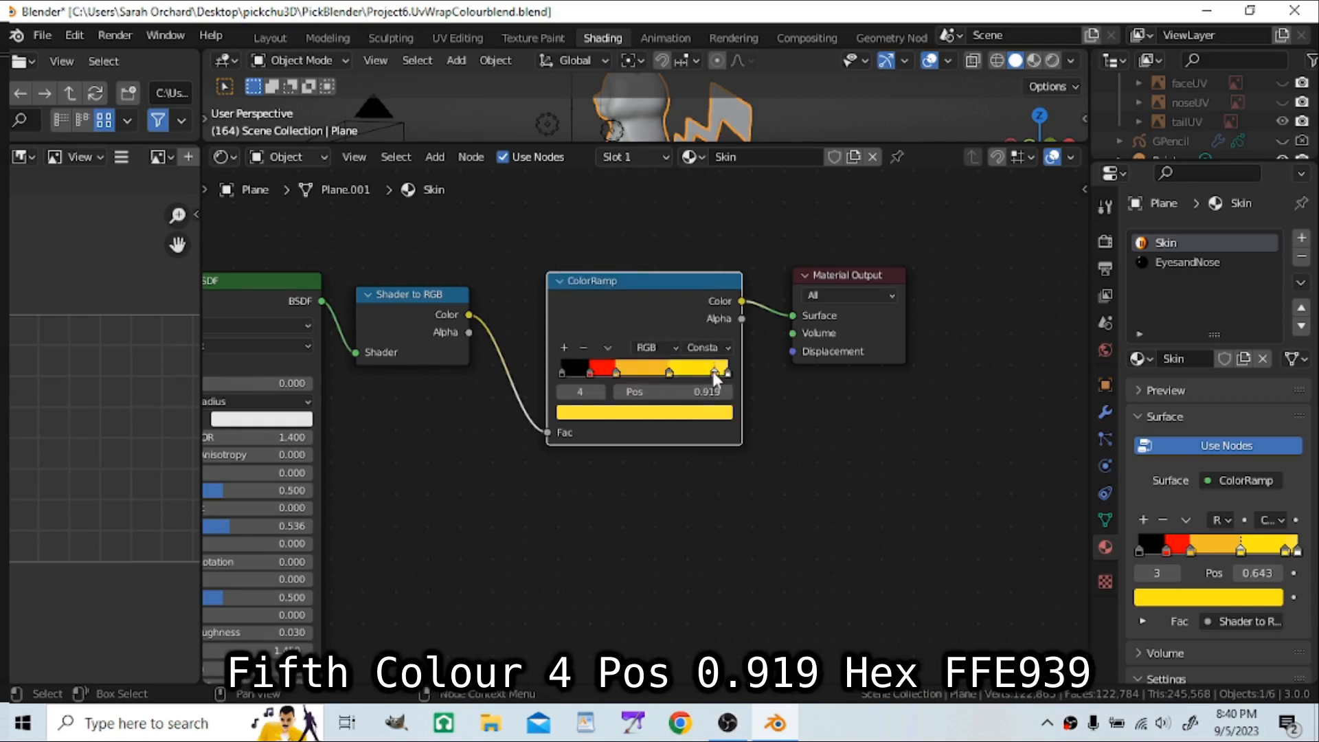
left_click(694, 421)
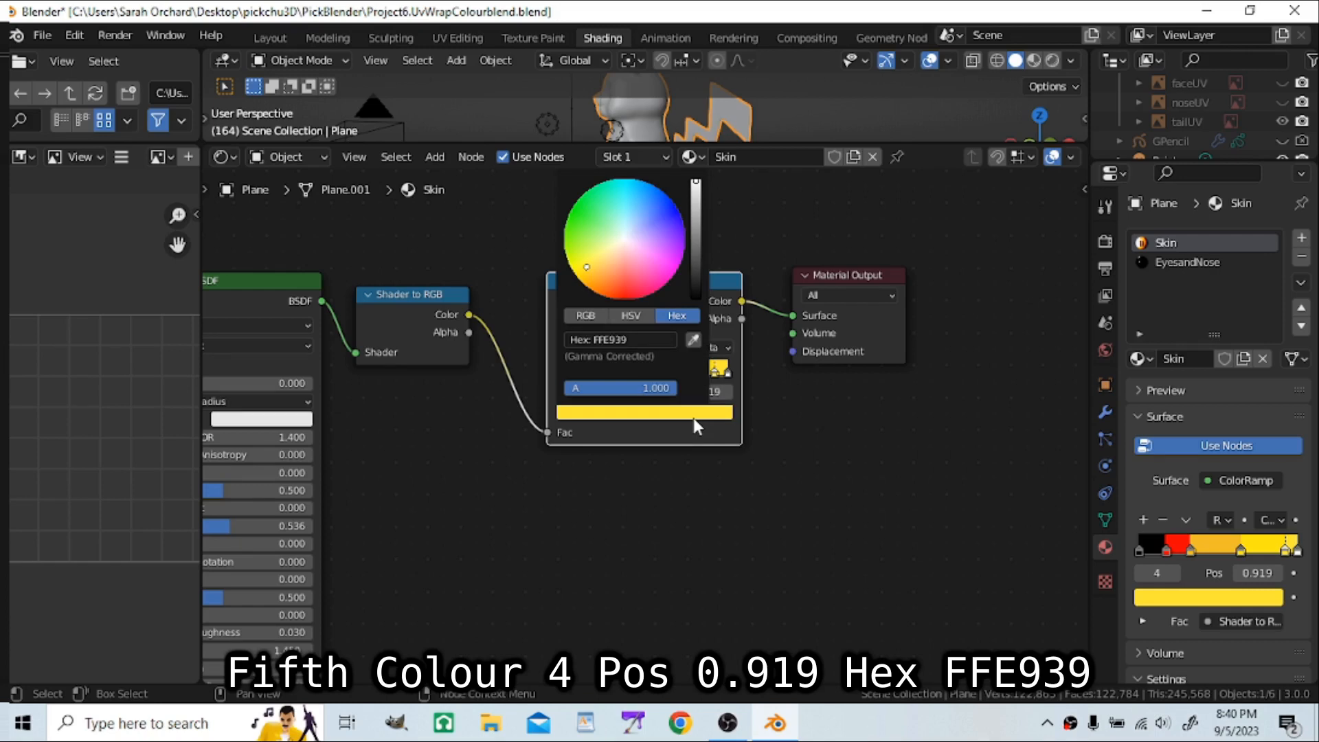
left_click(726, 374)
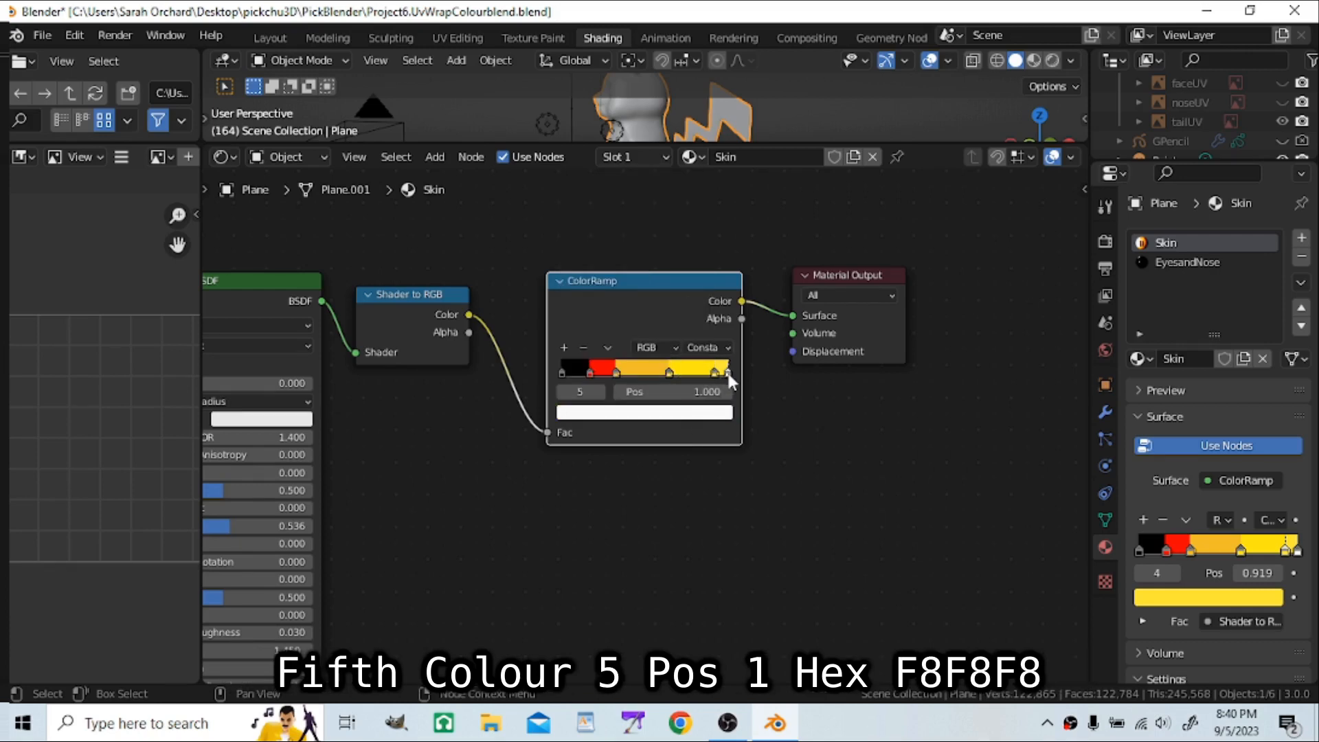
left_click(693, 414)
left_click(695, 418)
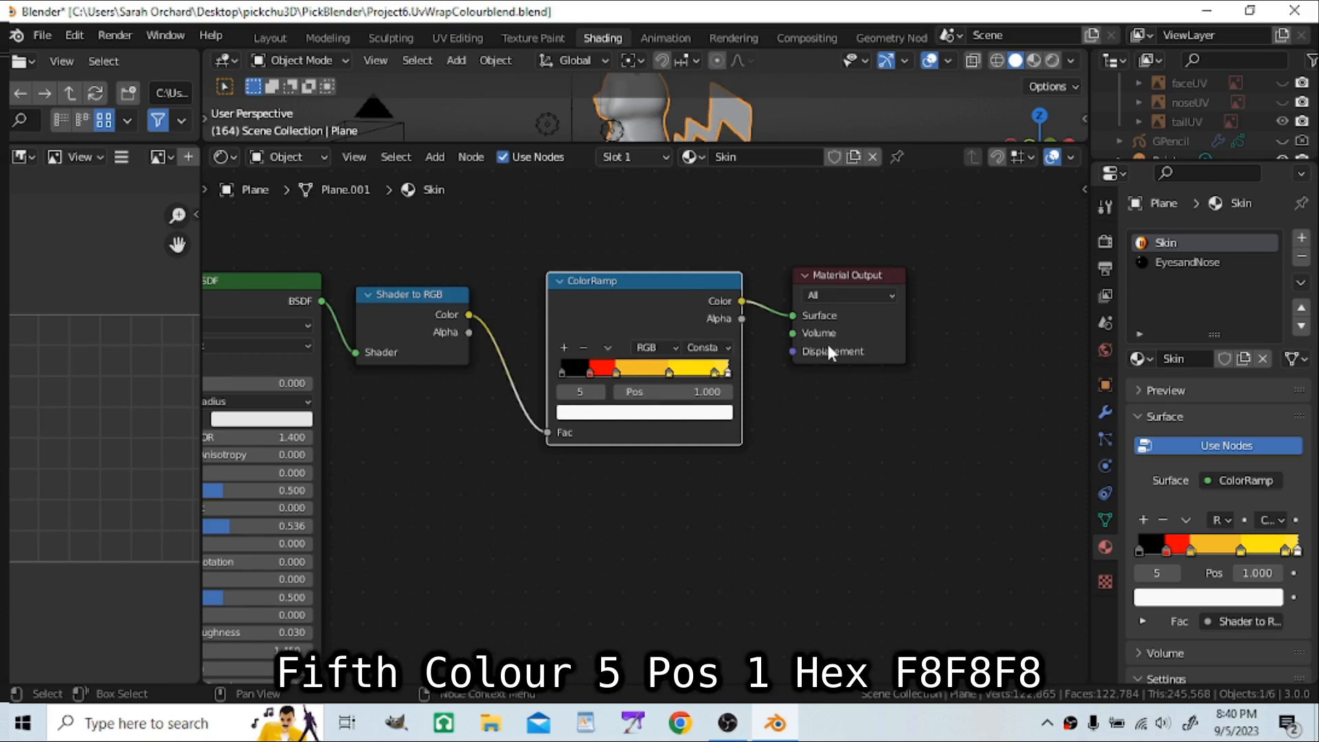
Step: Switch to the EyesandNose material and check the Roughness of its Principled BSDF node
left_click(1196, 264)
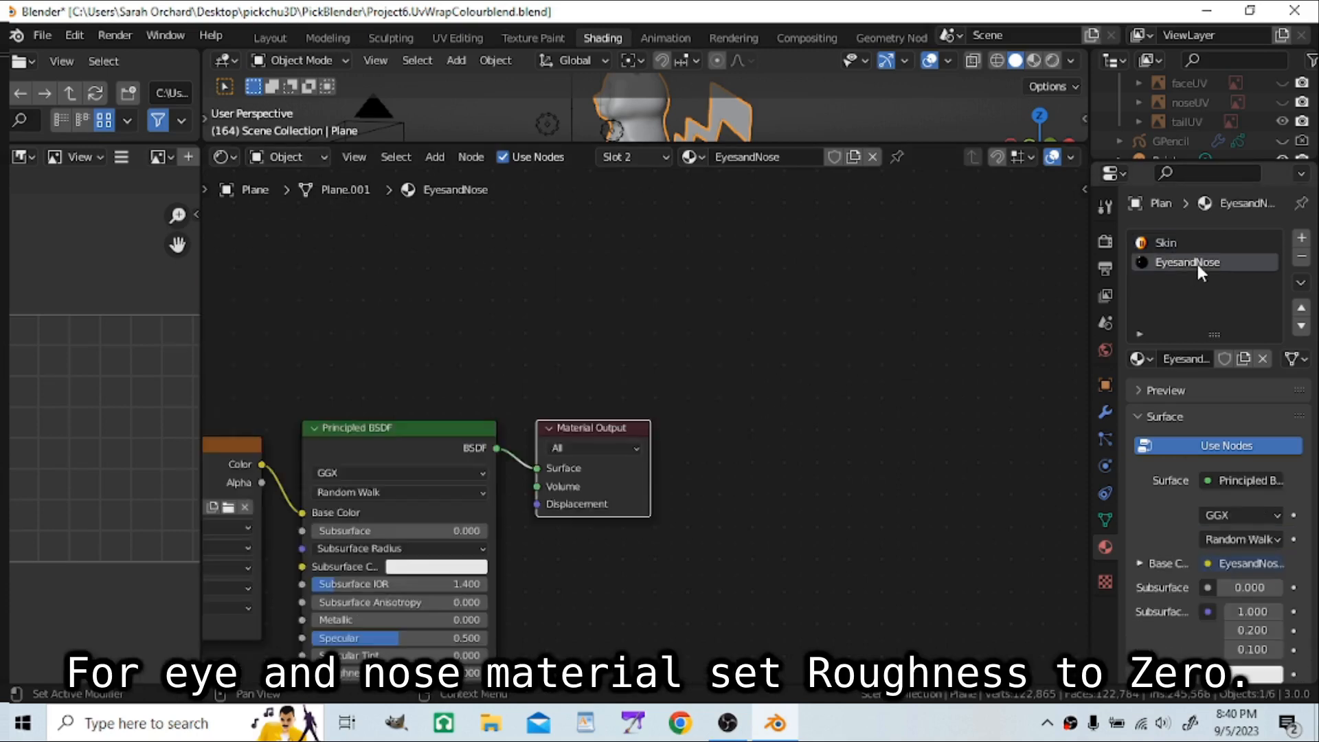
middle_click_drag(673, 527, 874, 434)
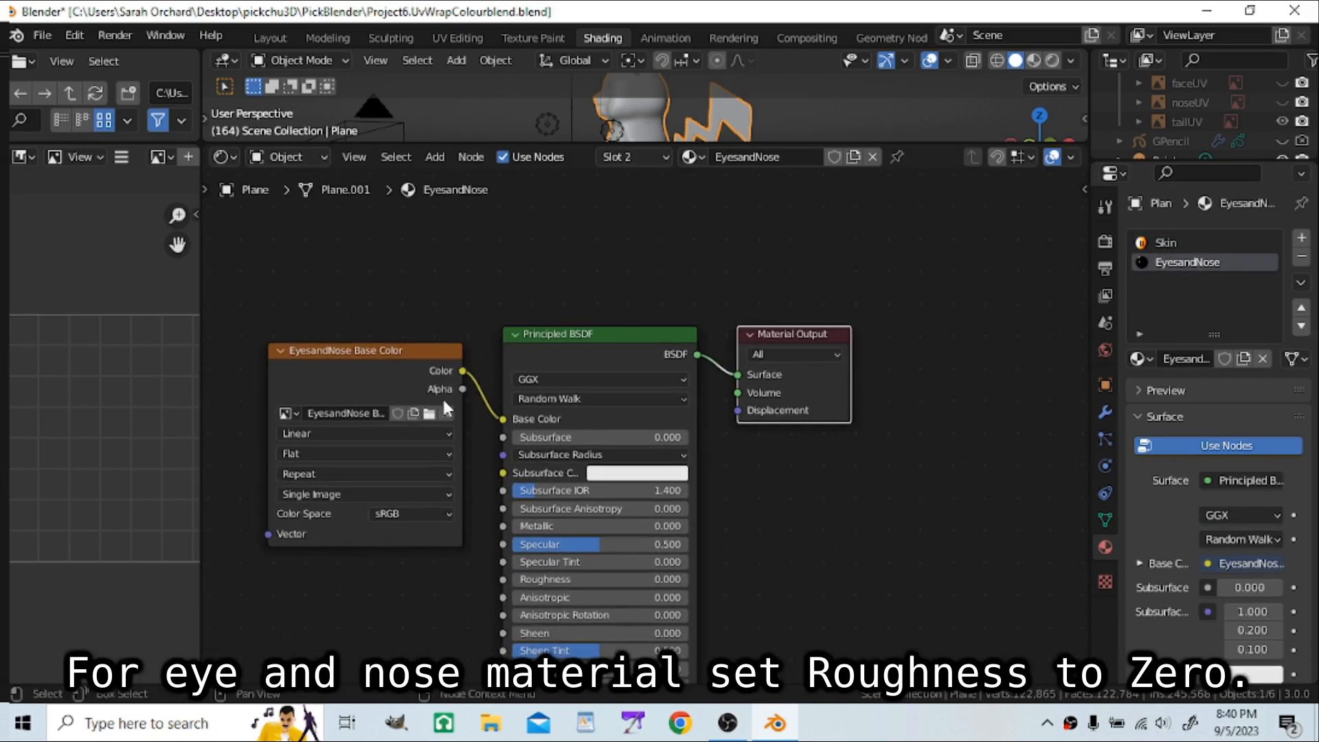
middle_click_drag(746, 495, 735, 433)
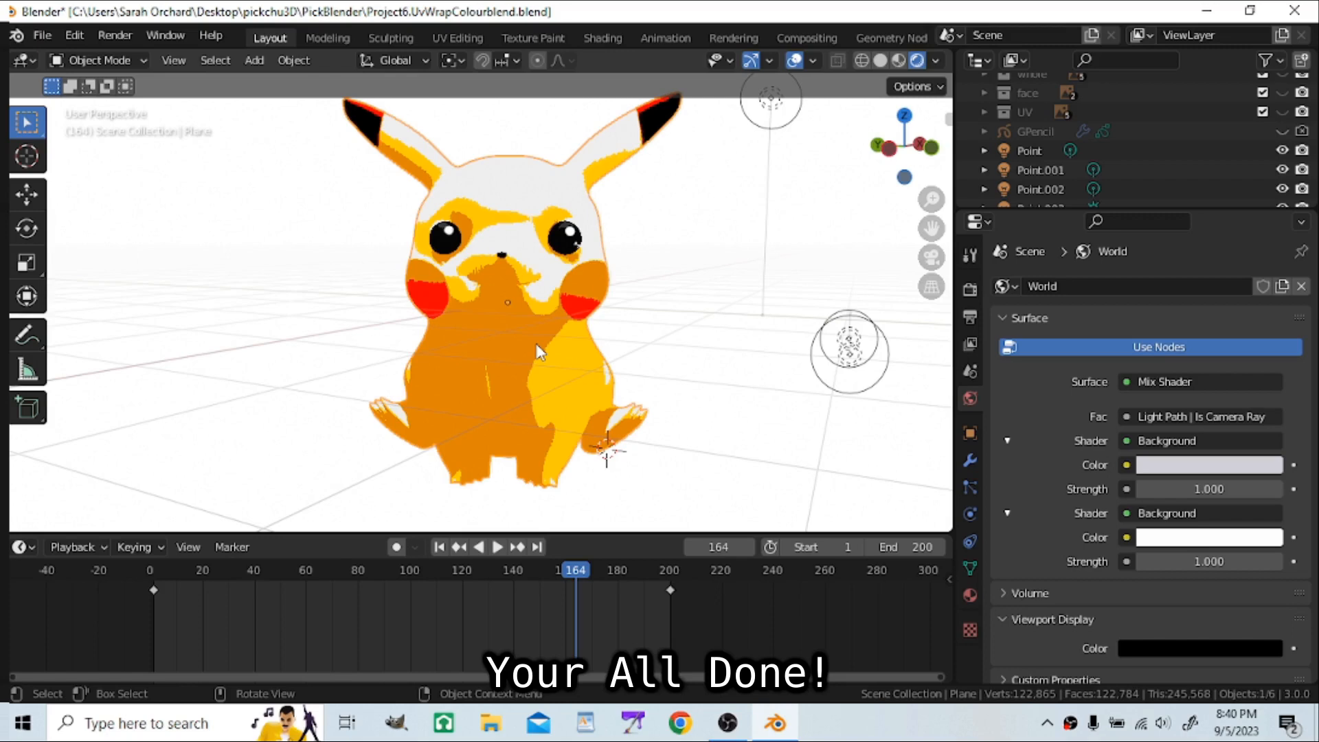
Step: Examine the whole toon-shaded Pikachu and its surrounding lights from farther away in the rendered viewport
scroll(536, 344, "down", 4)
middle_click_drag(574, 364, 531, 378, "shift")
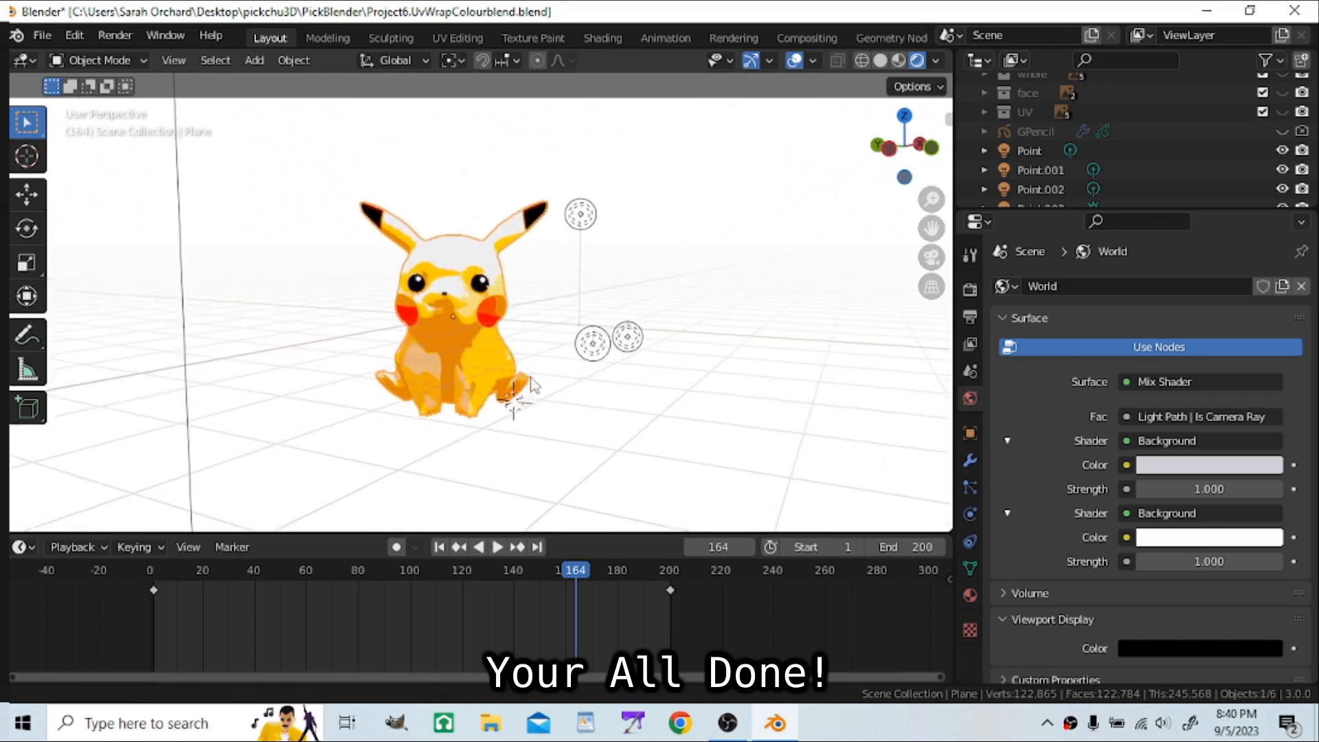